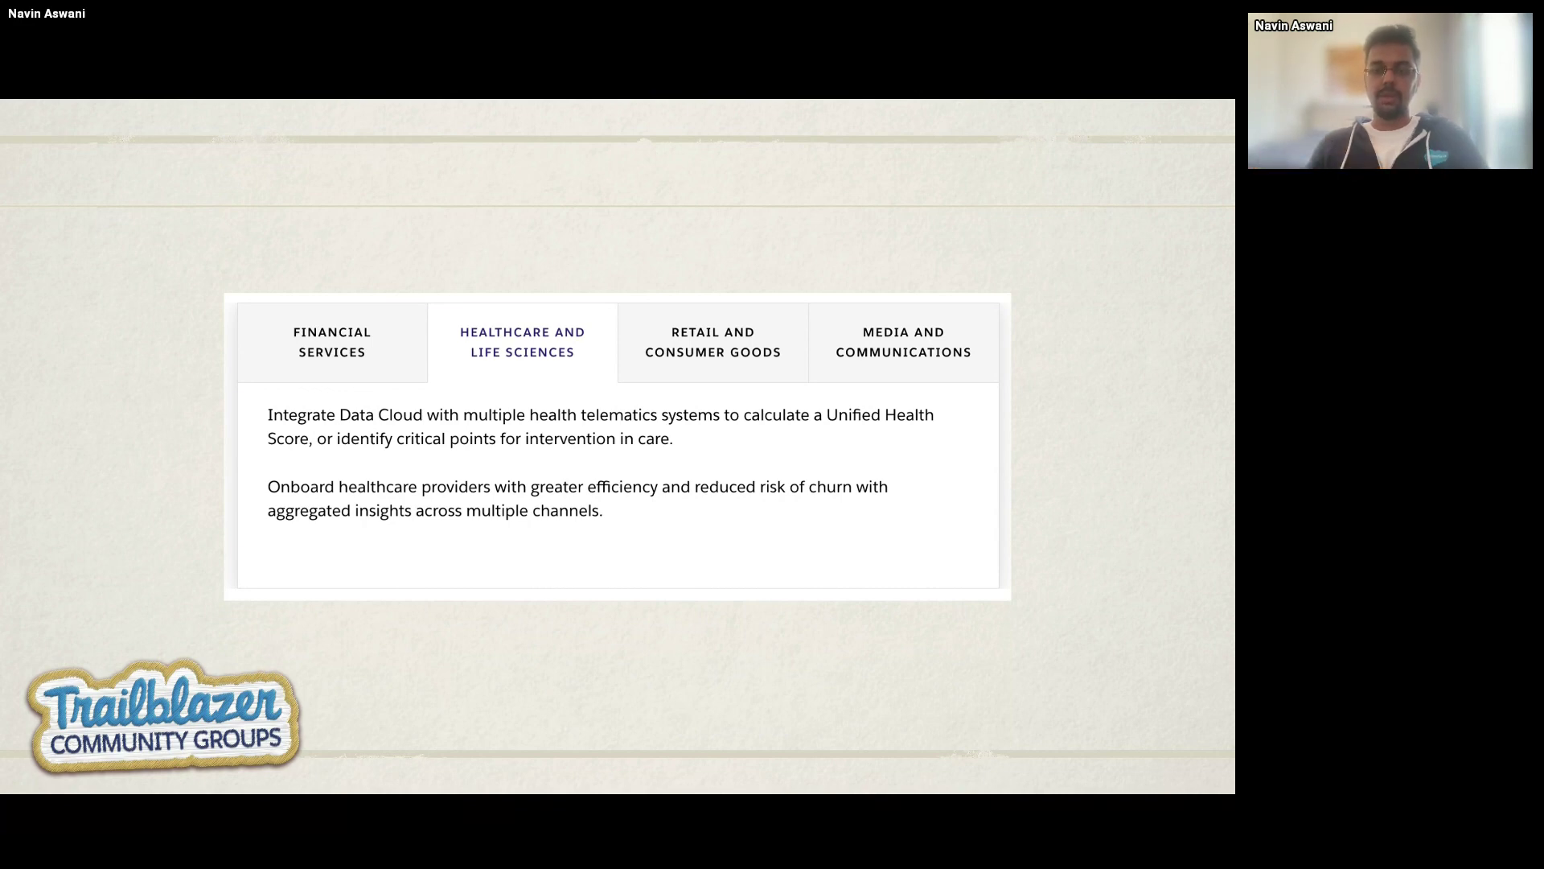
key(Right)
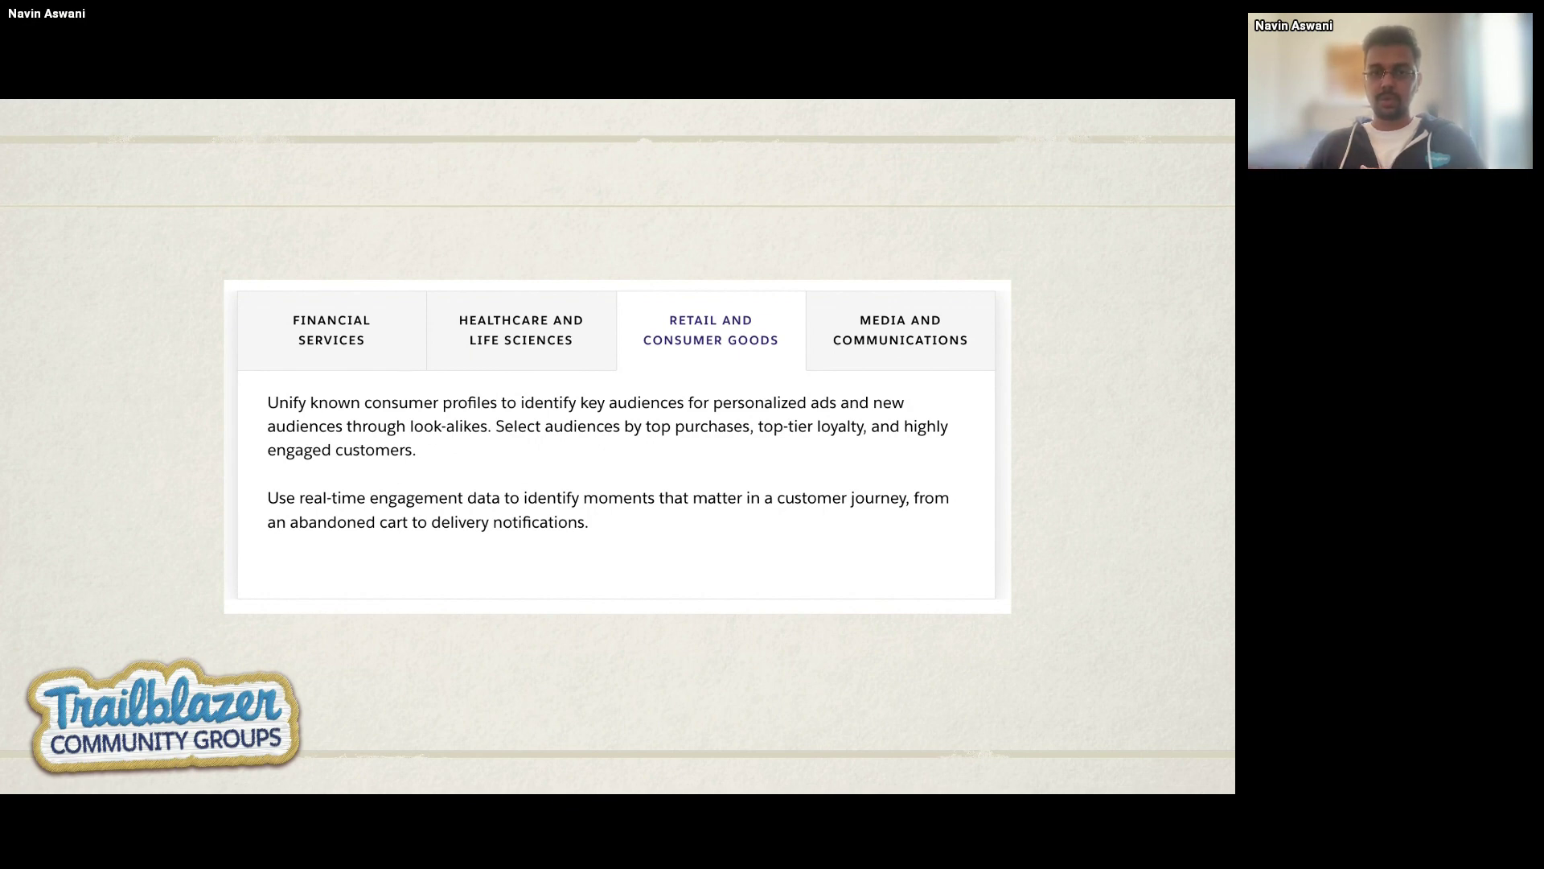
key(Right)
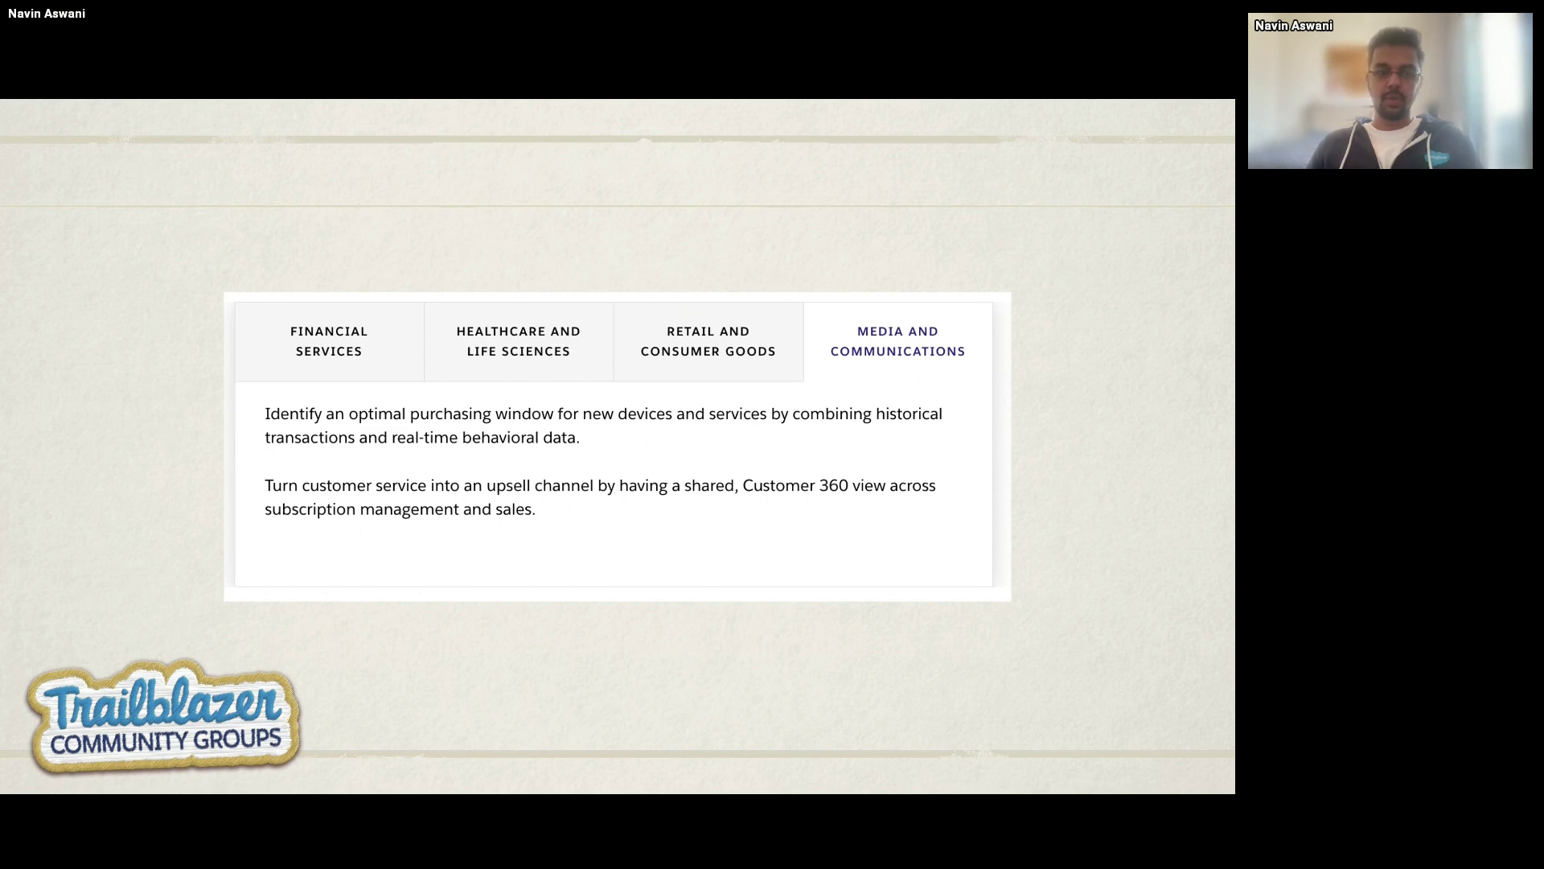
key(Right)
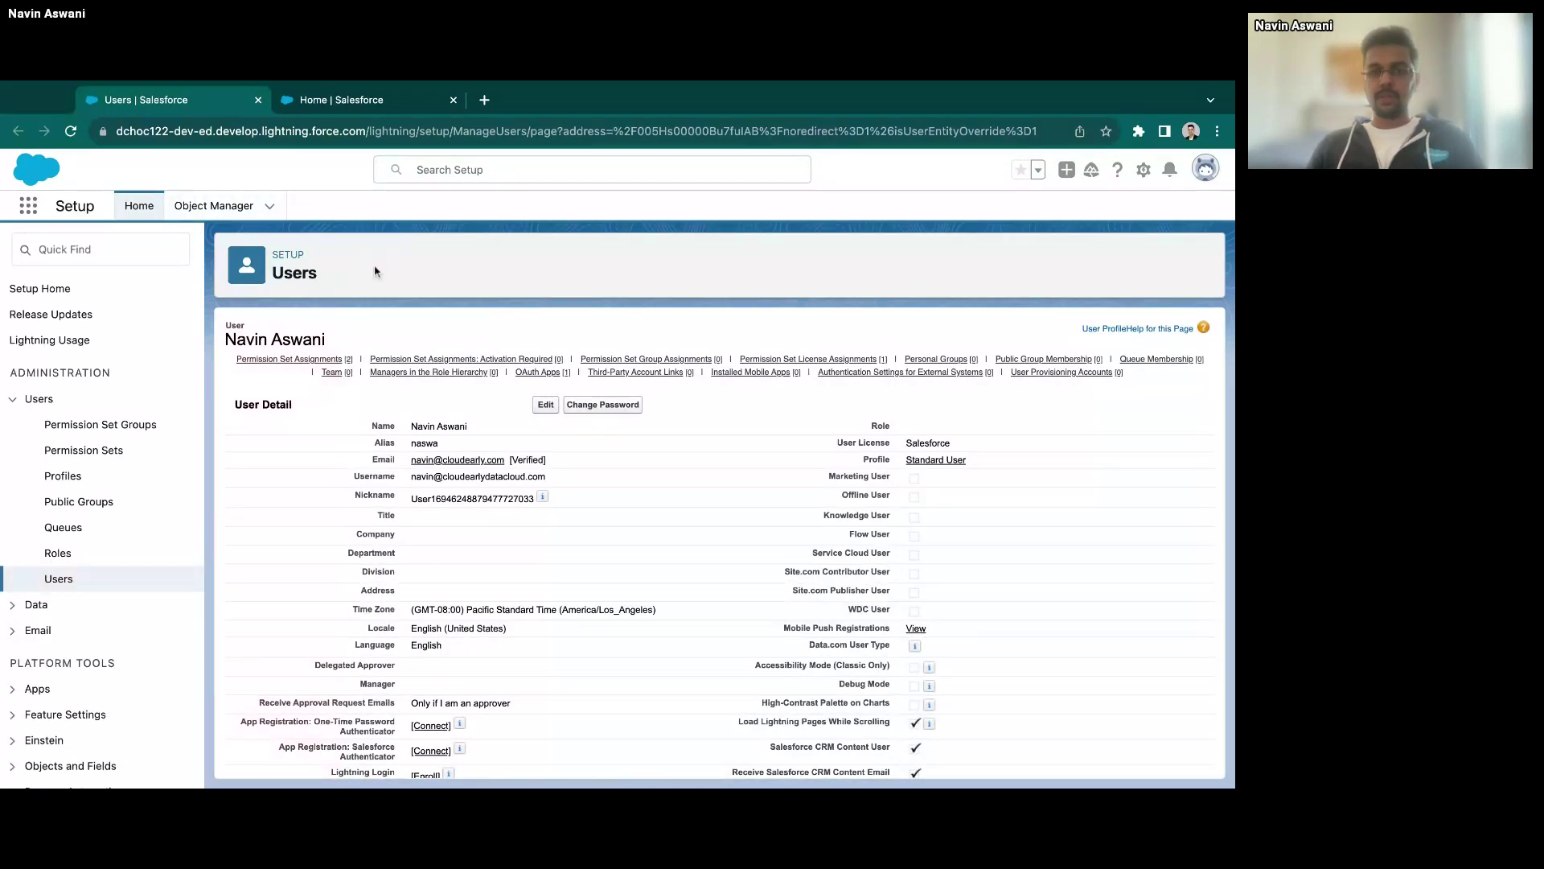
- Examine the user's permission set assignments and permission set license assignments on the user record
mouse_move(268, 363)
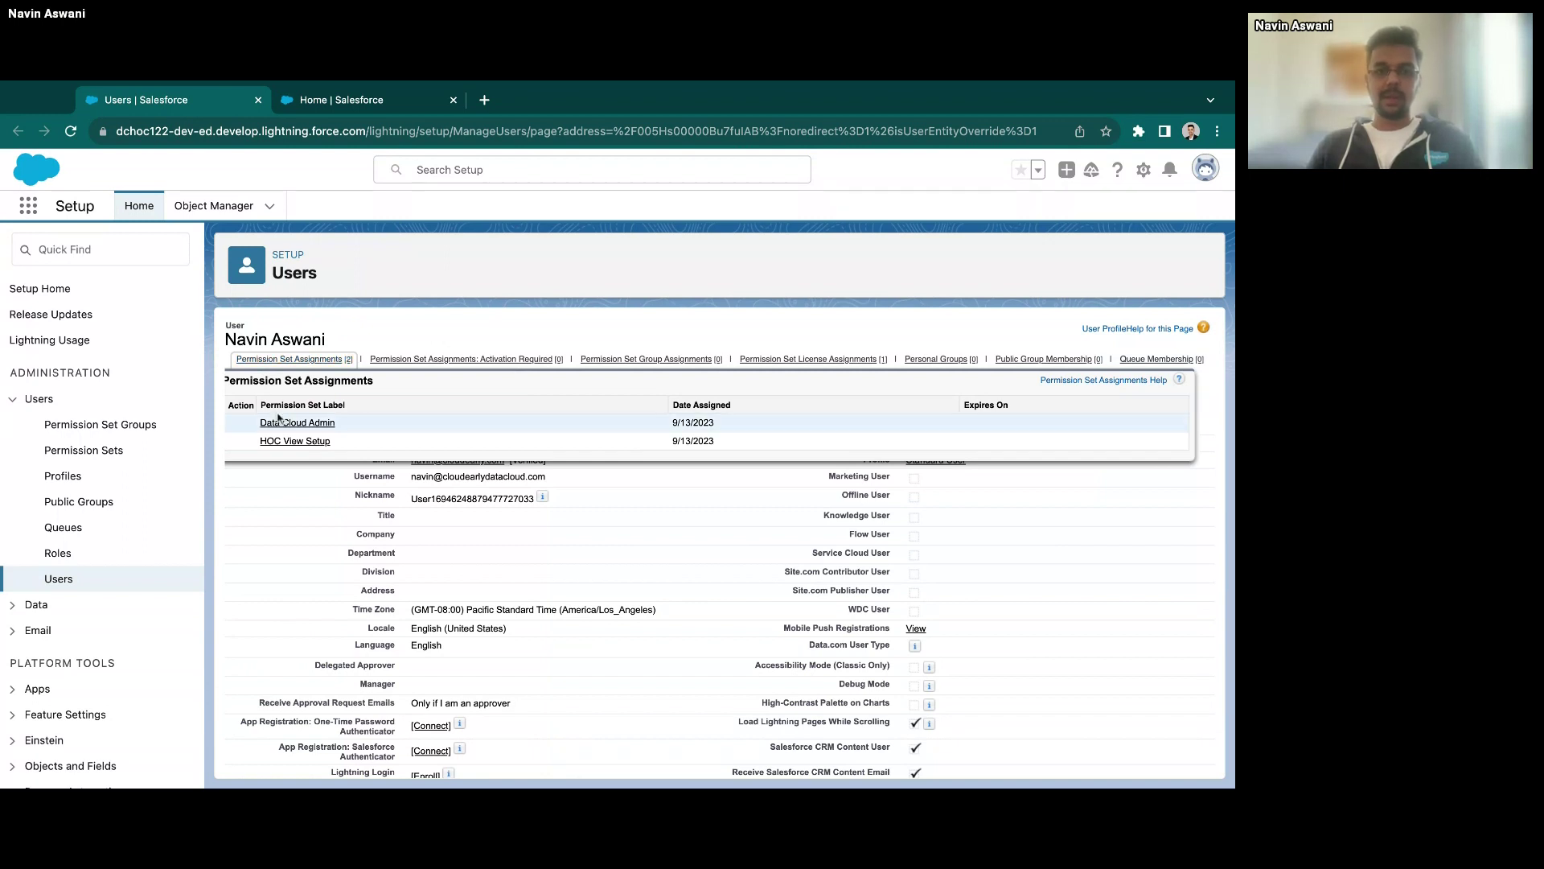
mouse_move(772, 363)
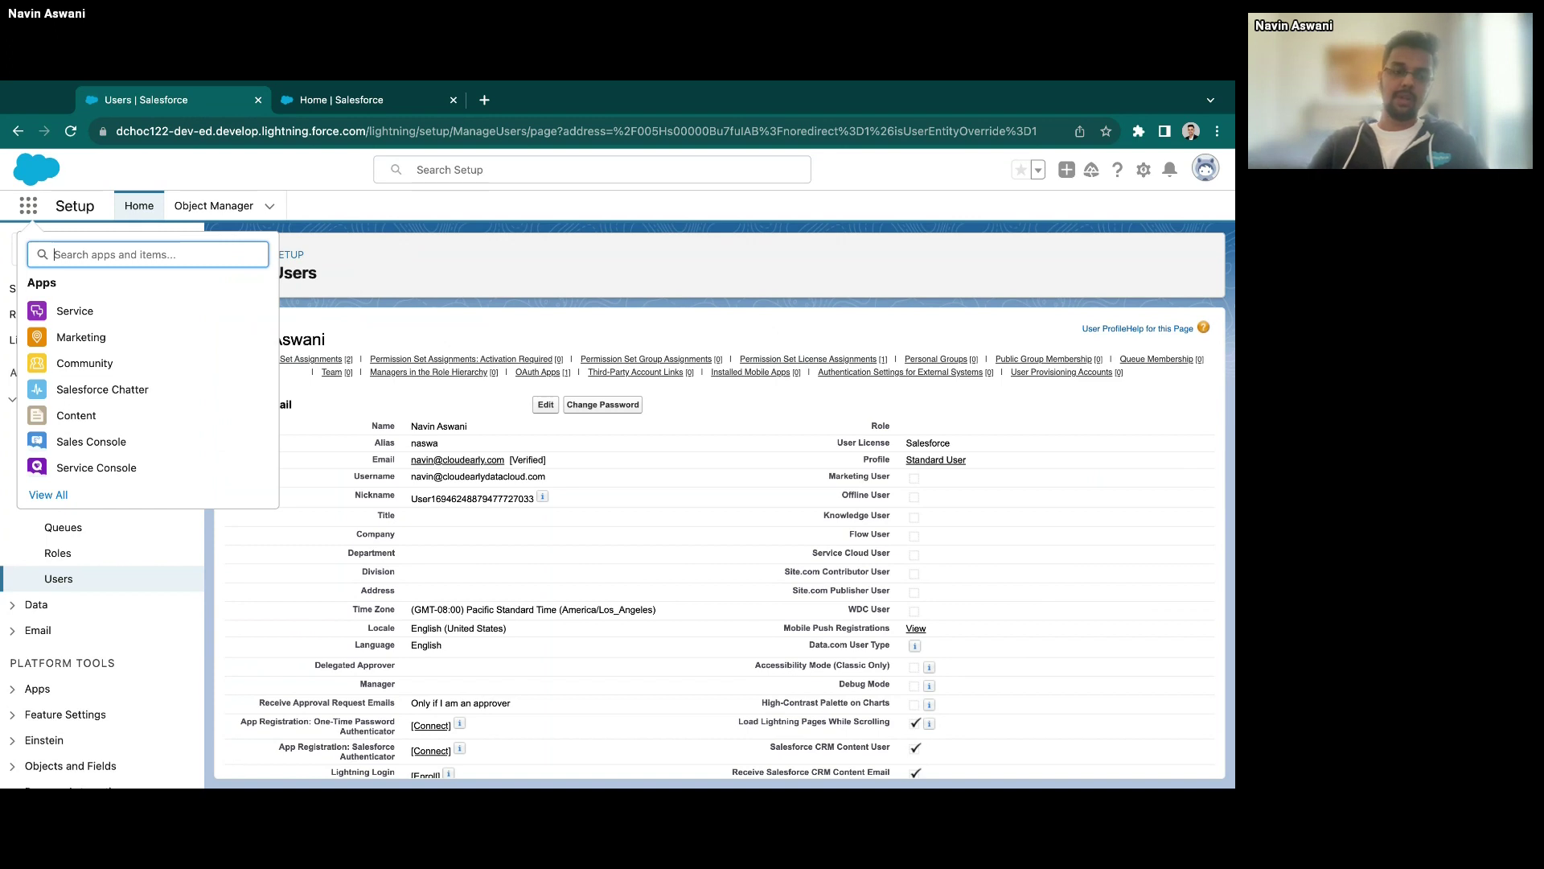
- Find the Data Cloud app by searching for "data", open it and go to its Data Streams list
text(data)
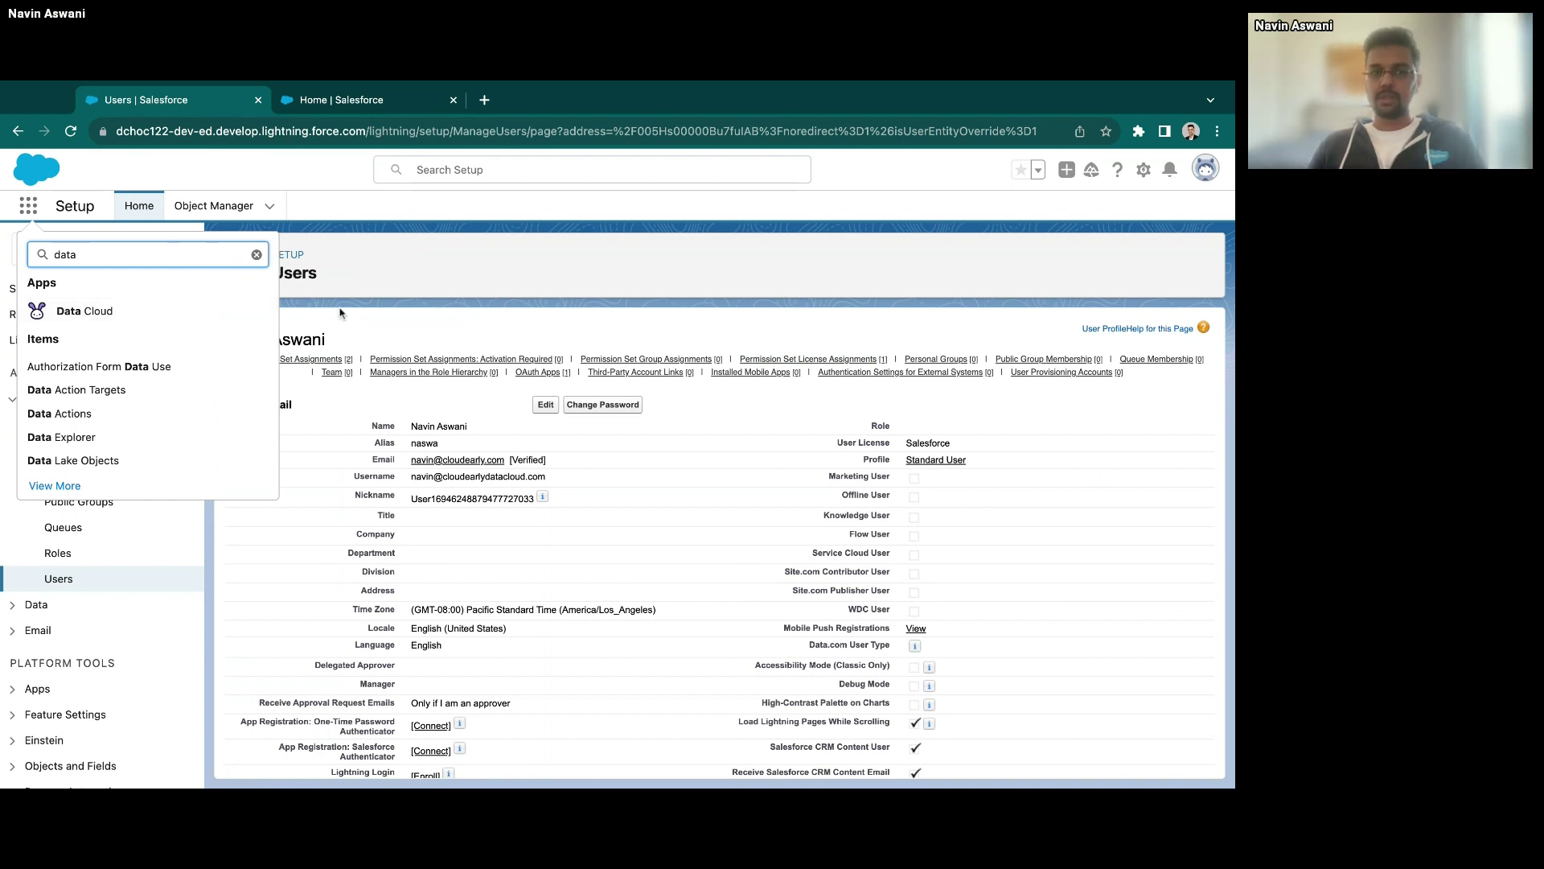
click(96, 313)
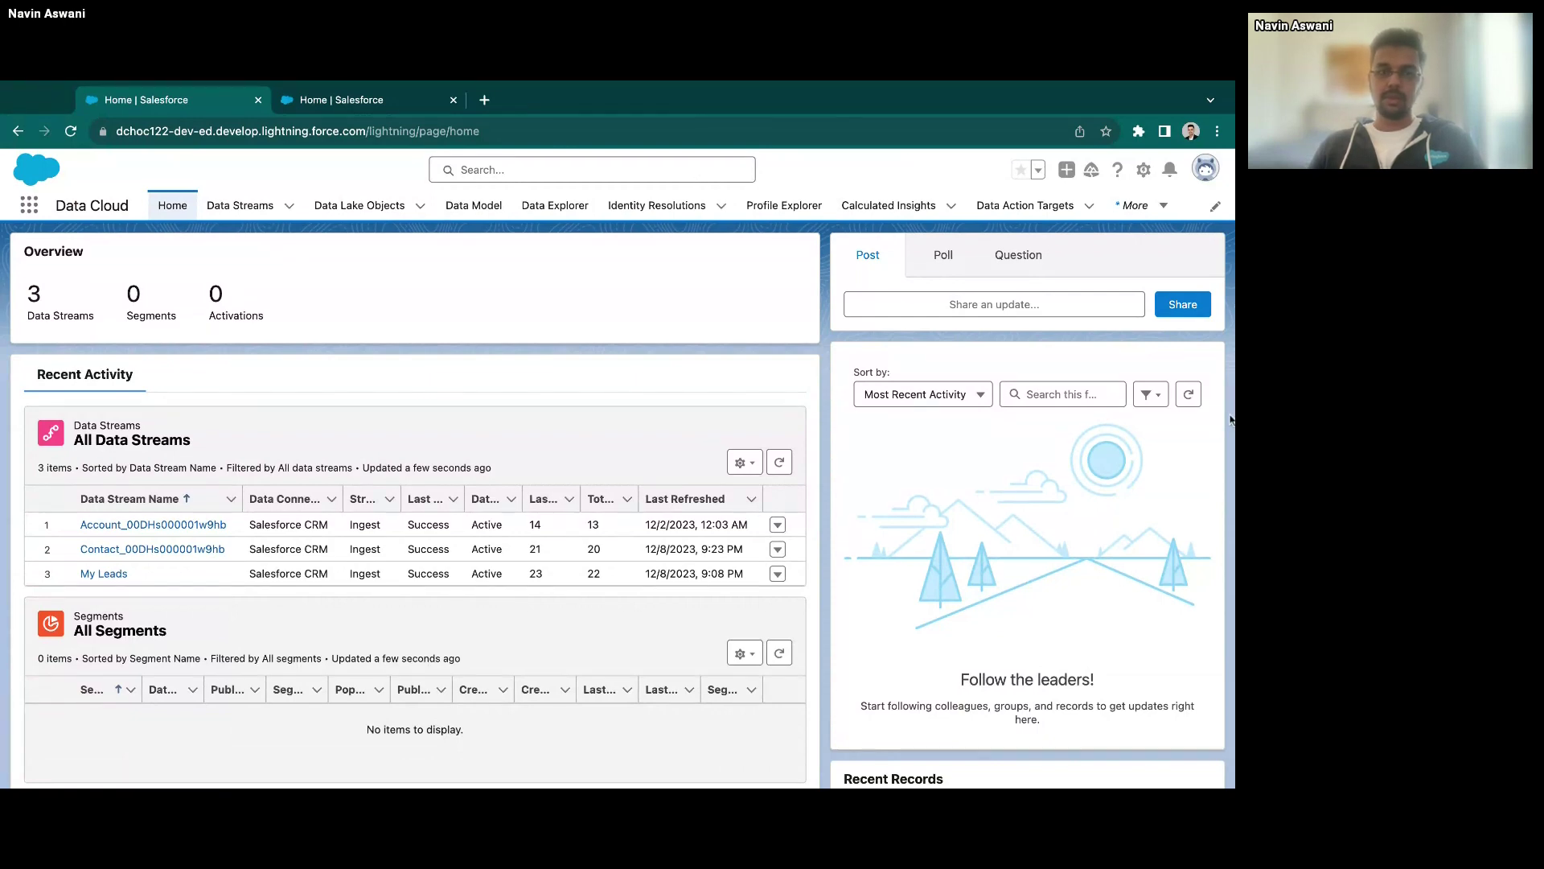
click(242, 207)
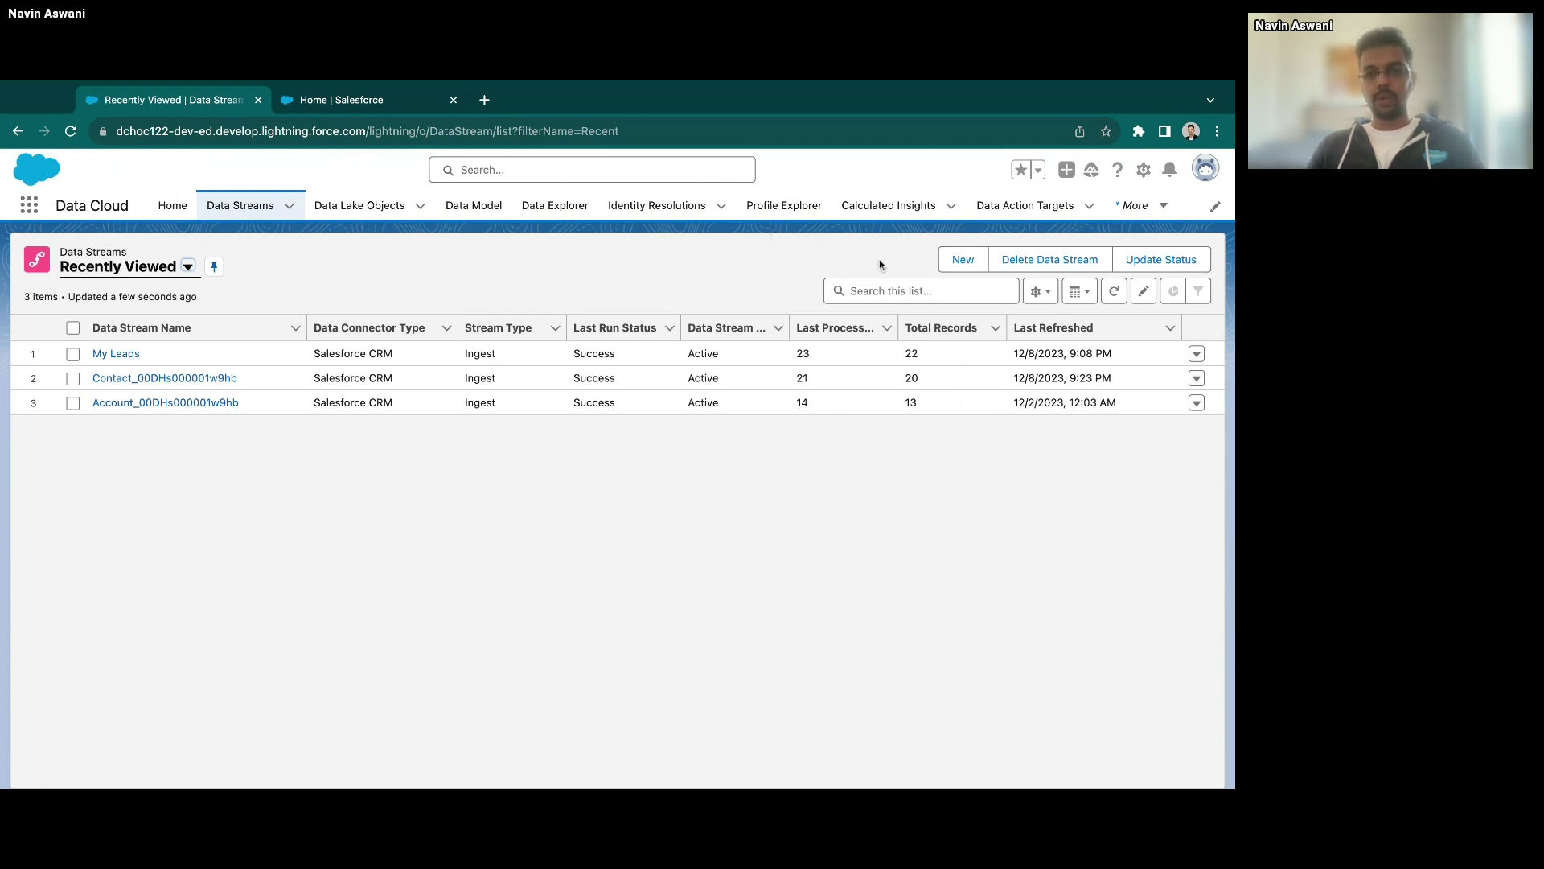
- Start a new data stream and examine the available sources, including the full set of MuleSoft Anypoint Exchange connectors
click(953, 259)
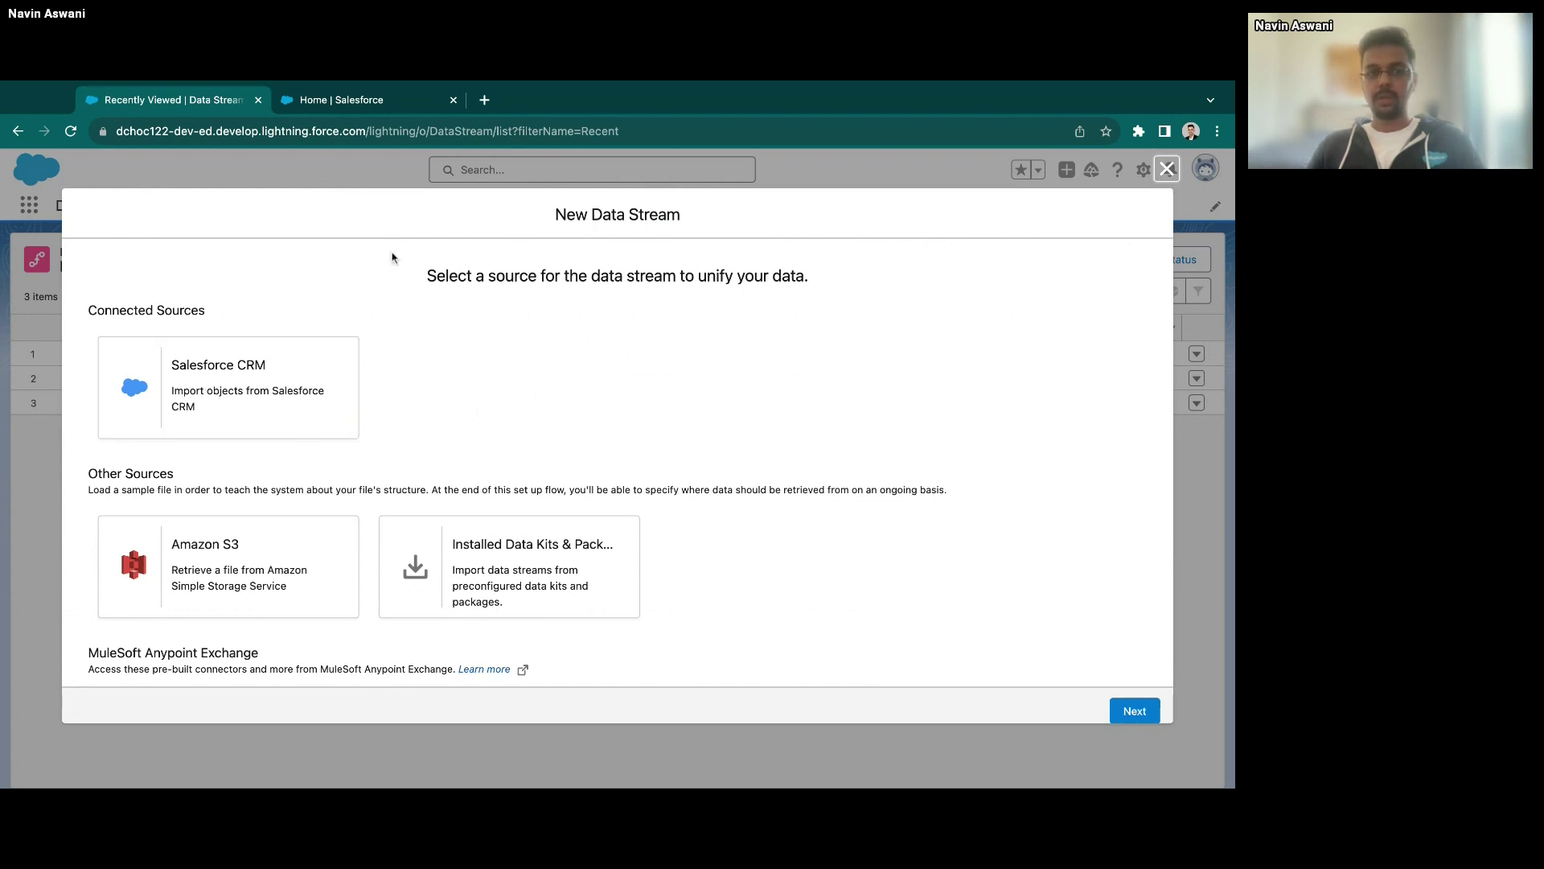
scroll(241, 442, down, 3)
scroll(161, 360, up, 3)
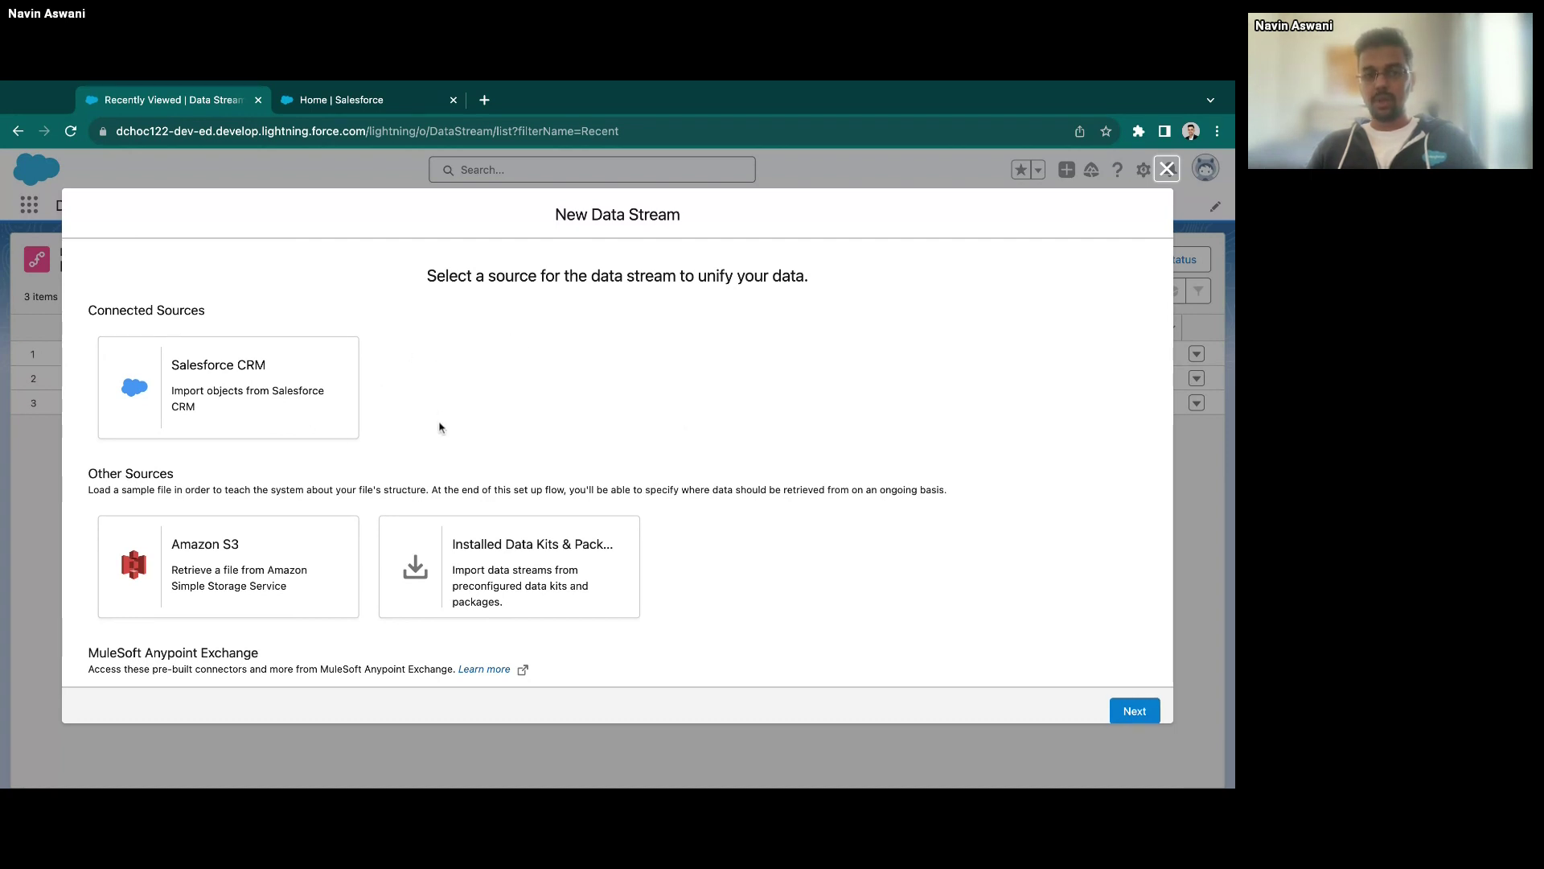
scroll(444, 446, down, 1)
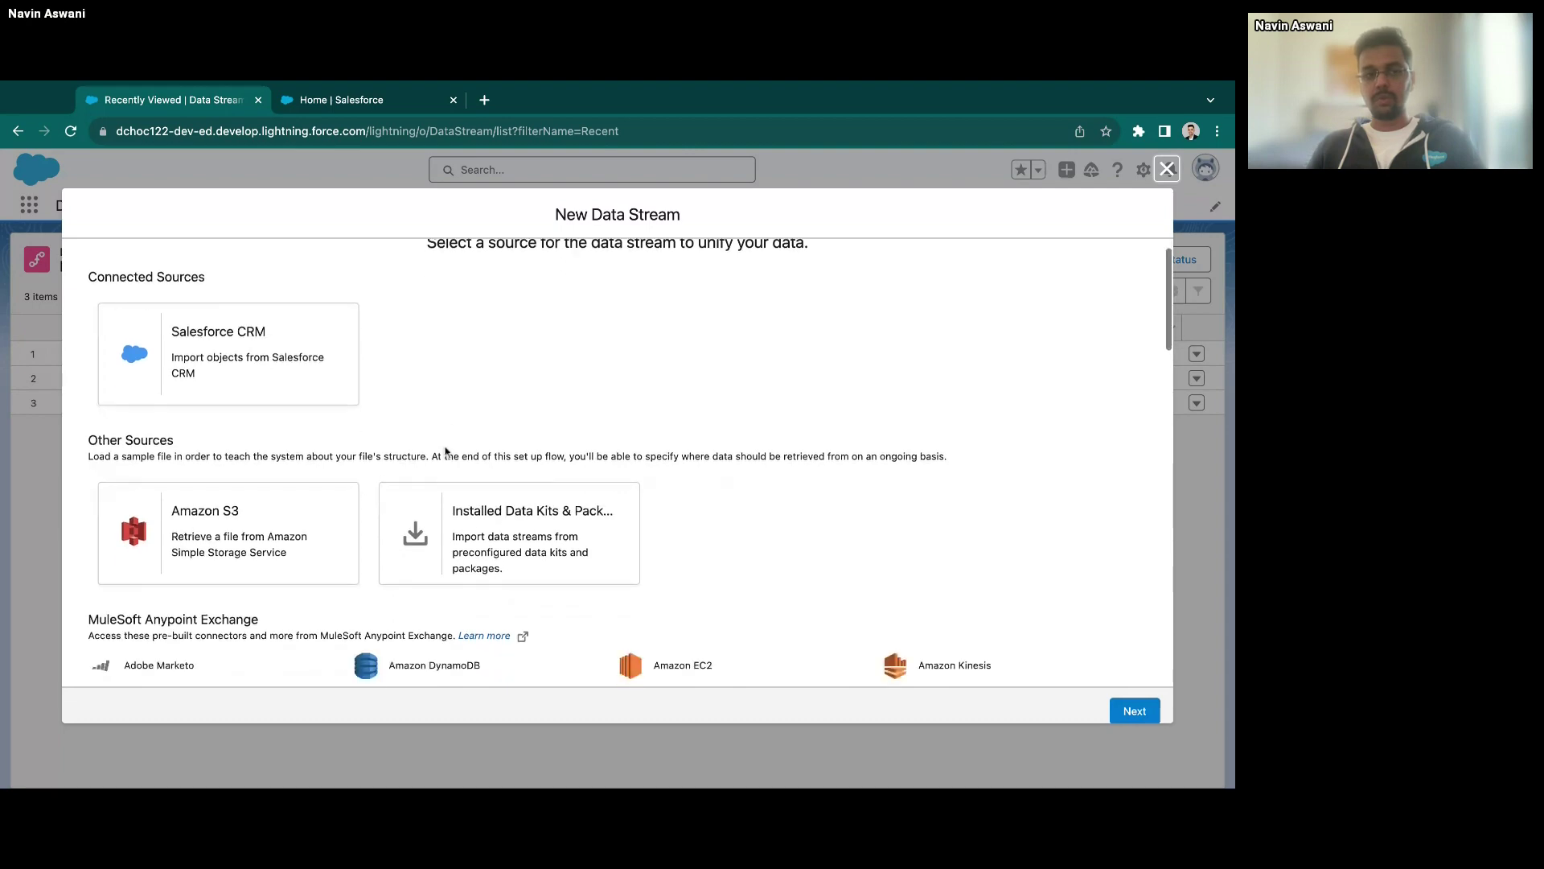
scroll(445, 450, down, 3)
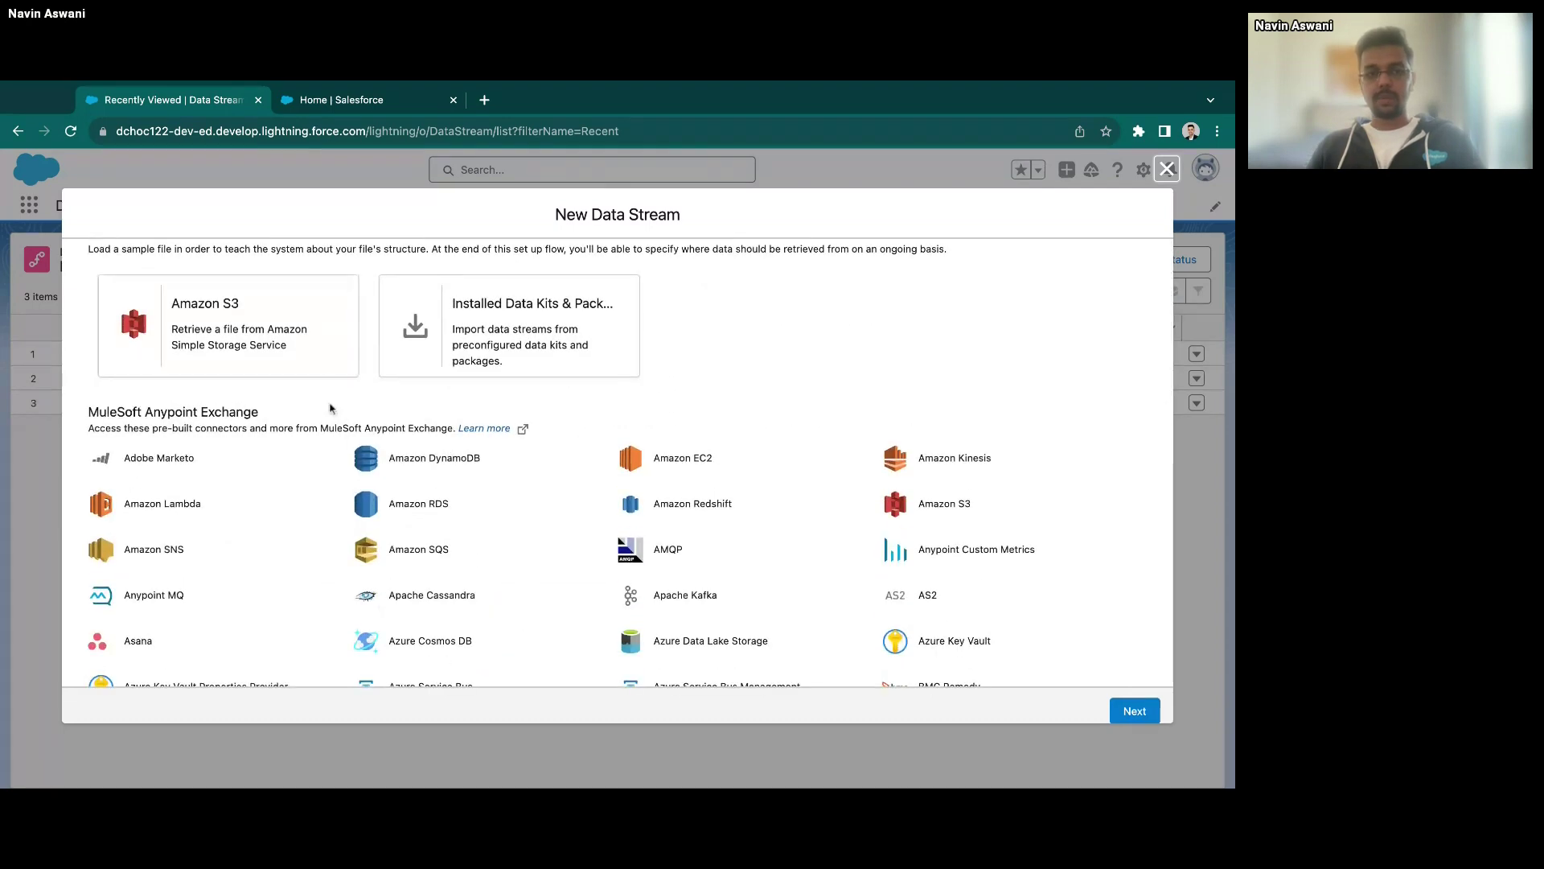
scroll(330, 409, down, 3)
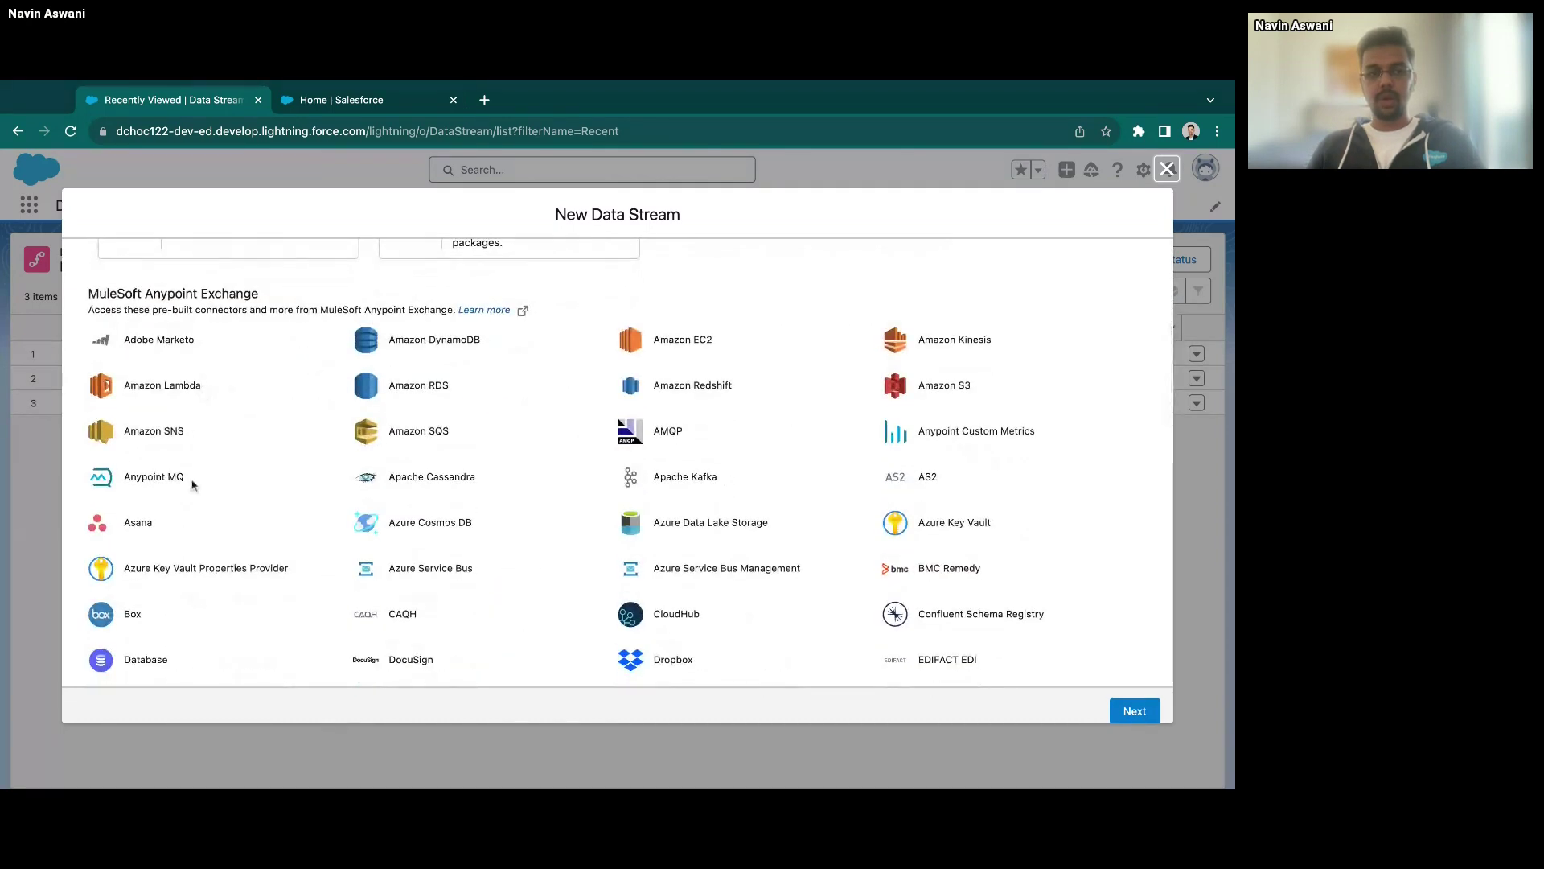
scroll(872, 591, down, 3)
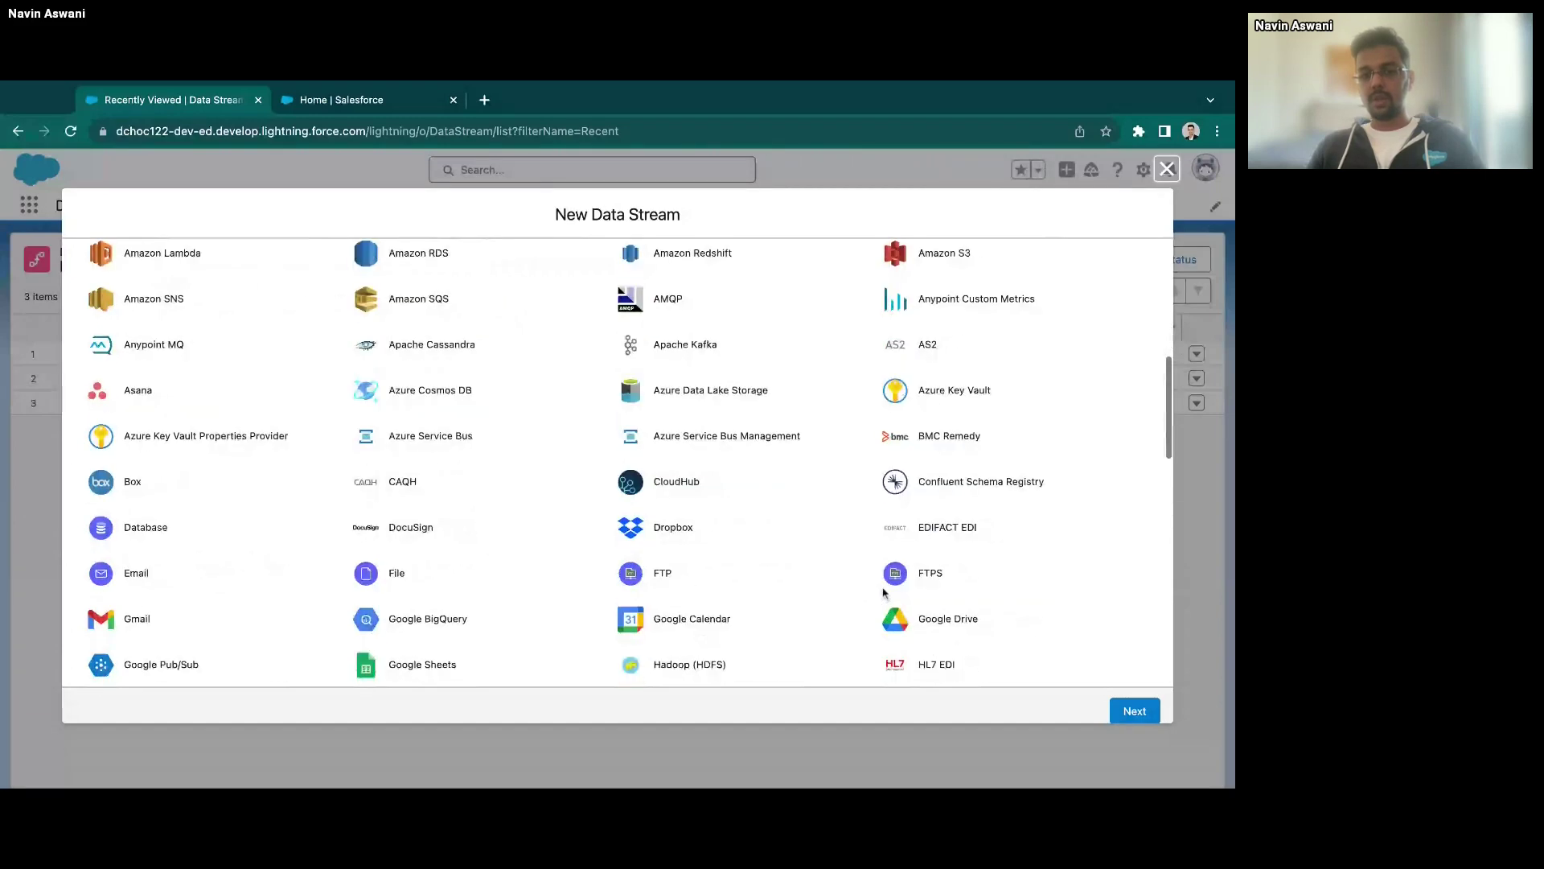
scroll(786, 506, down, 5)
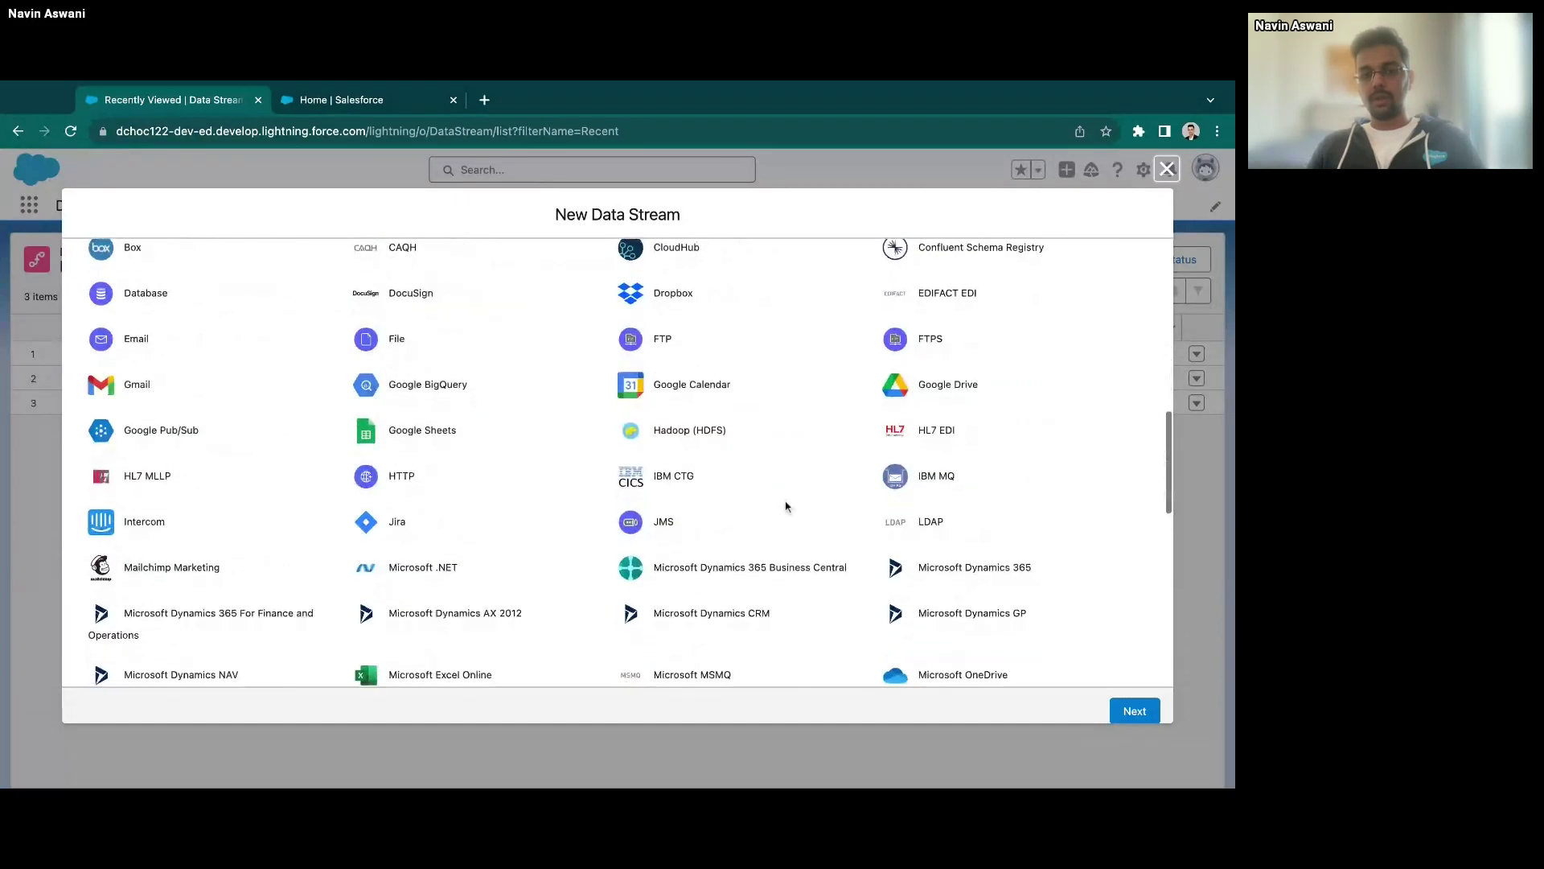
scroll(786, 507, down, 6)
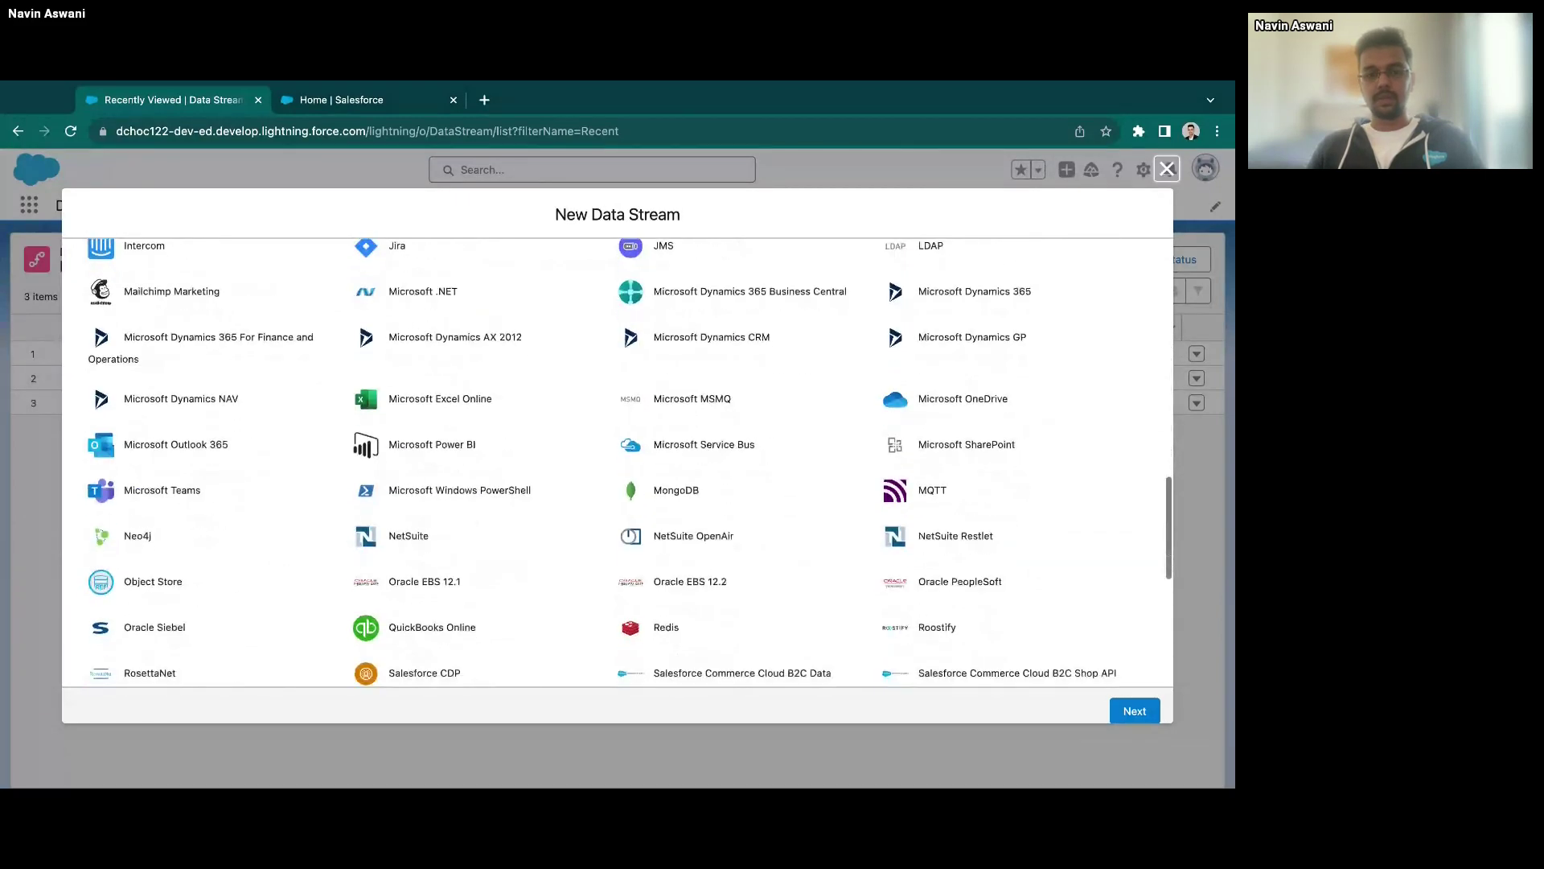
scroll(617, 463, down, 8)
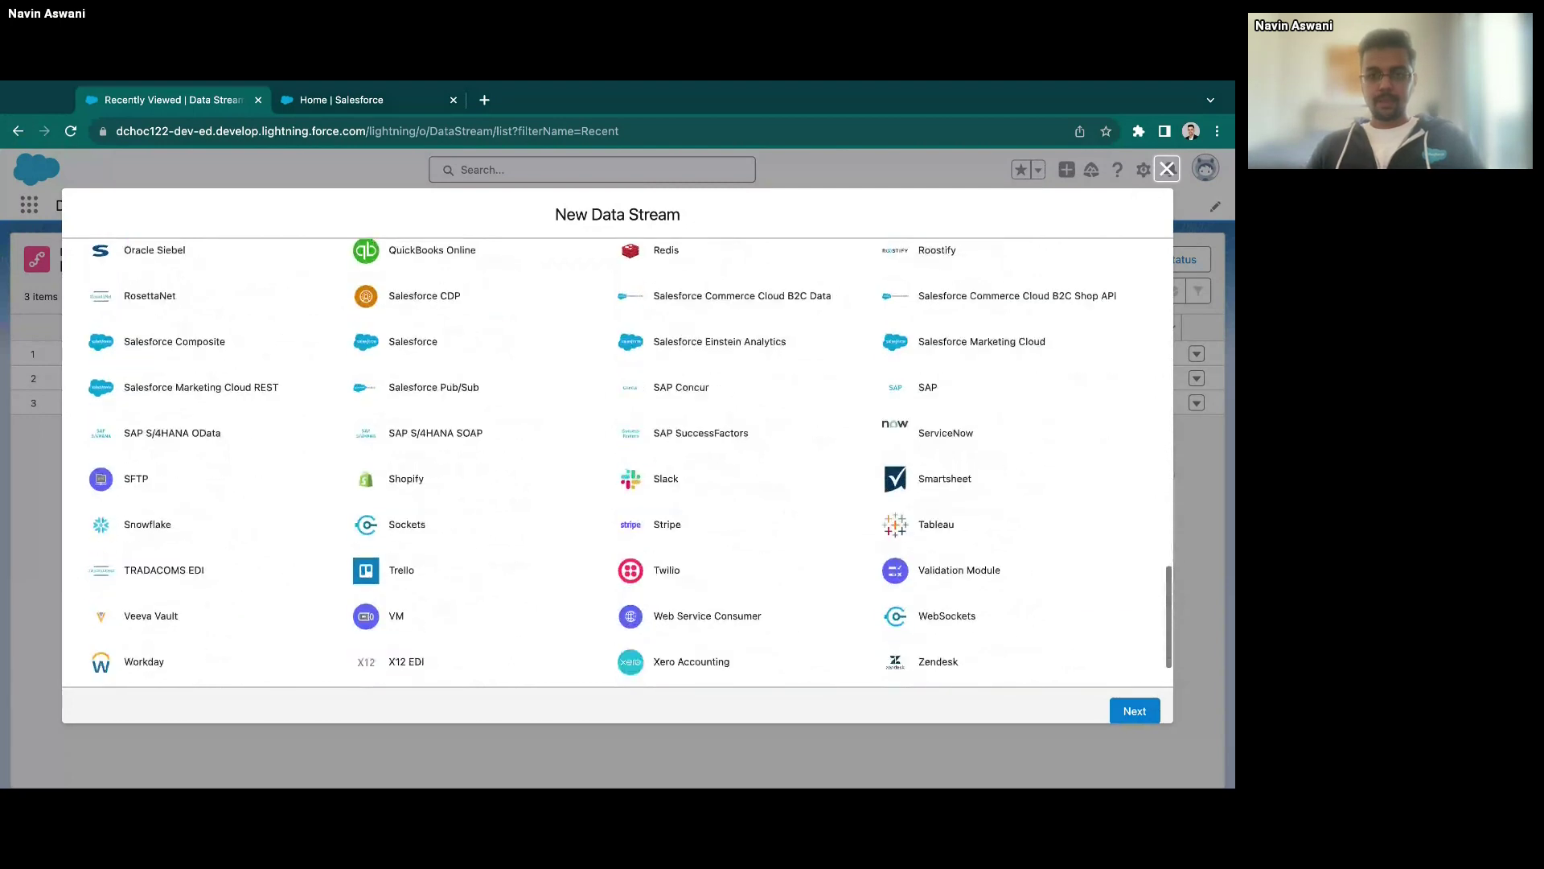
scroll(797, 460, down, 2)
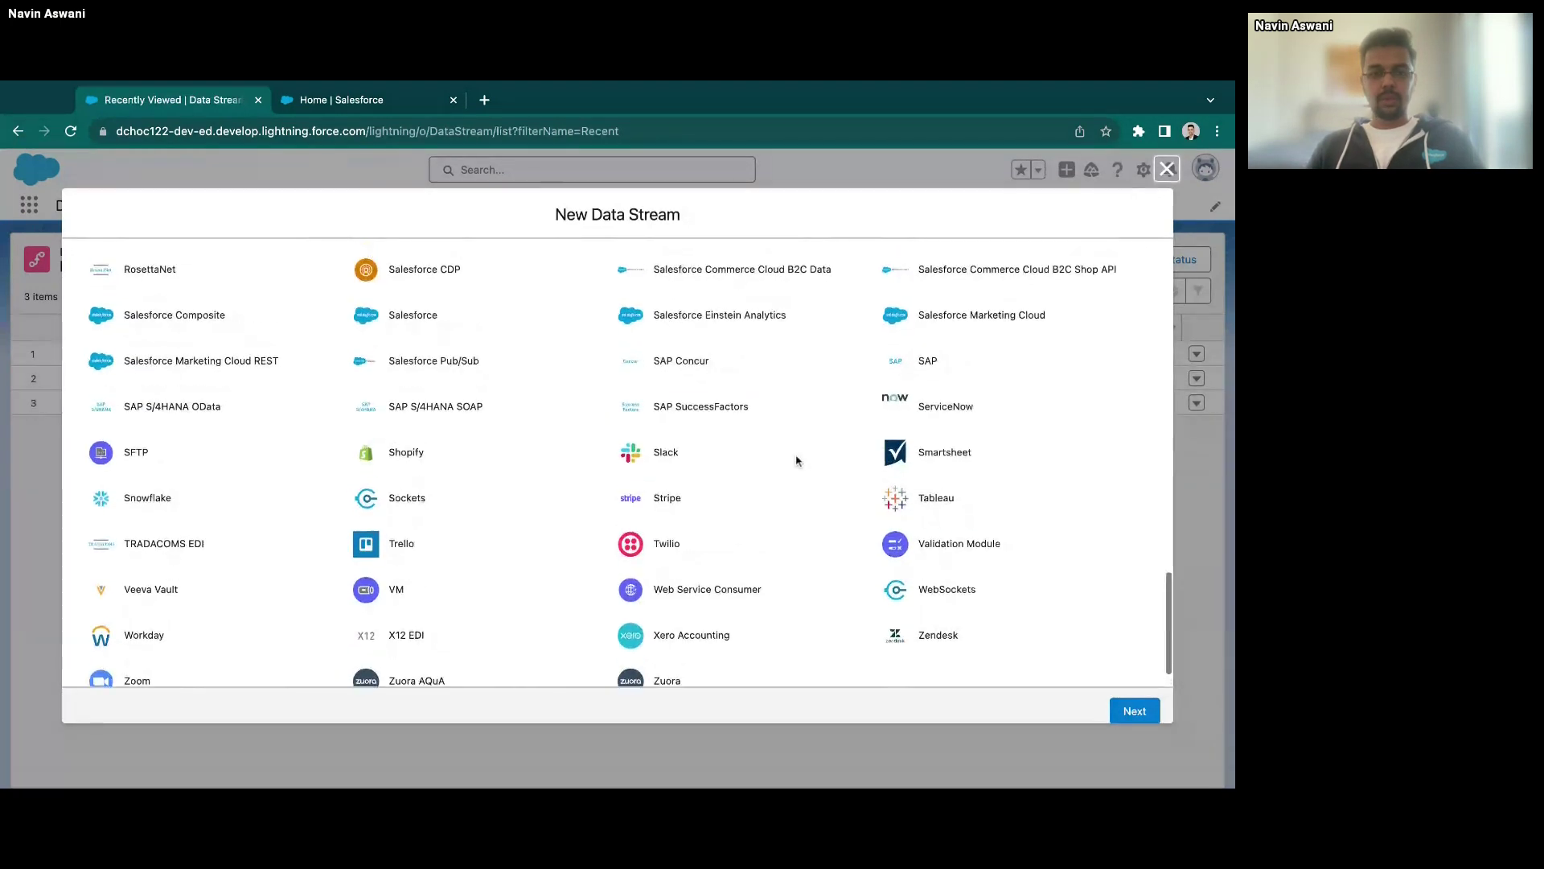
scroll(796, 460, up, 20)
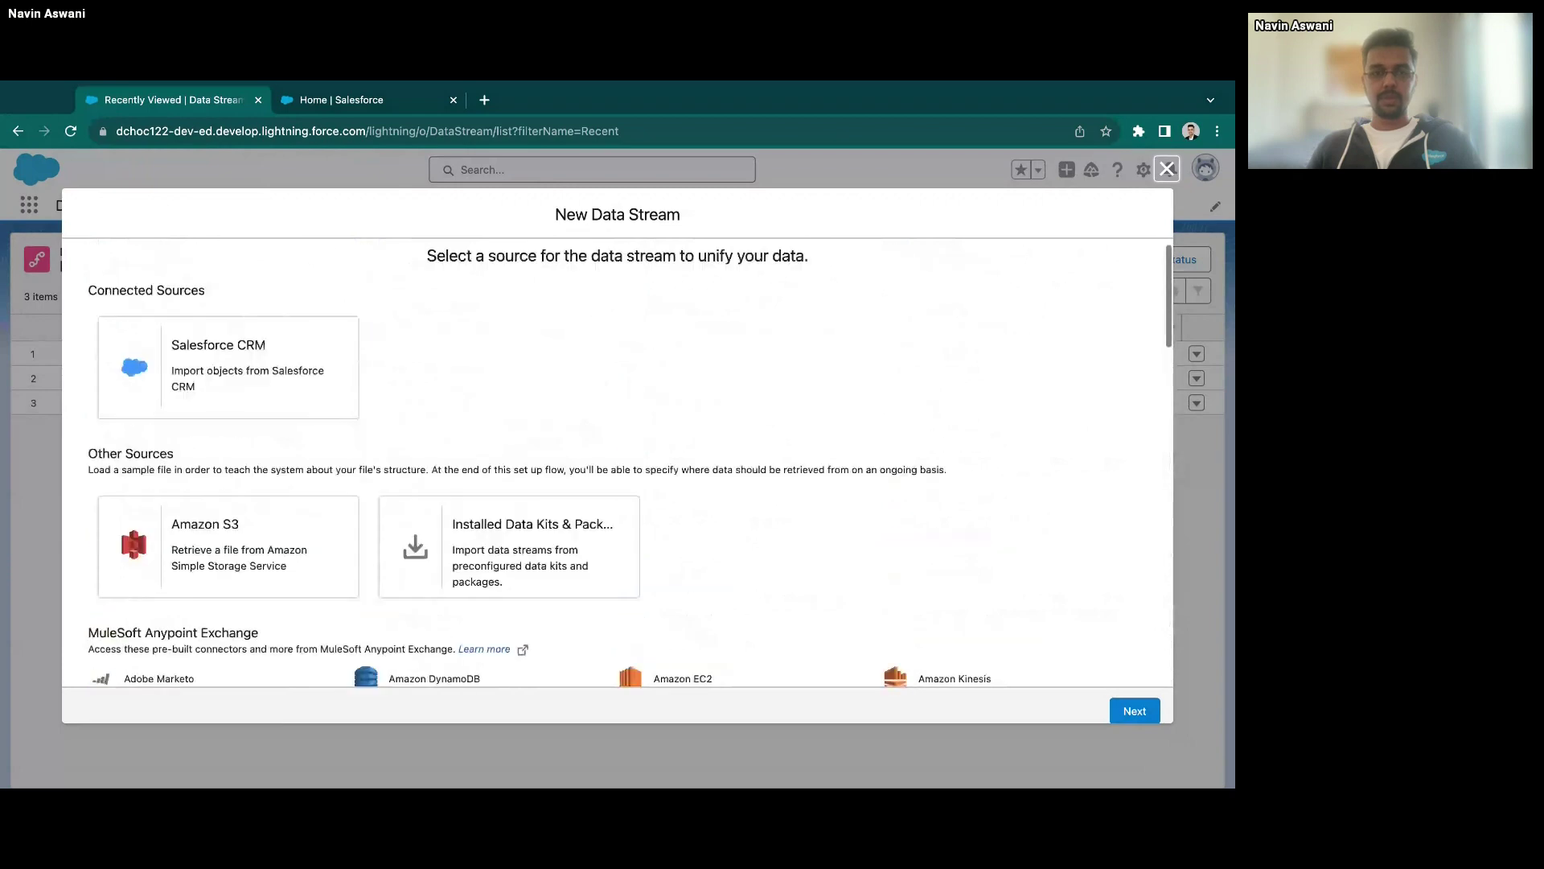
- Choose Salesforce CRM as the data stream source and preview the details of the Sales data bundle
click(217, 426)
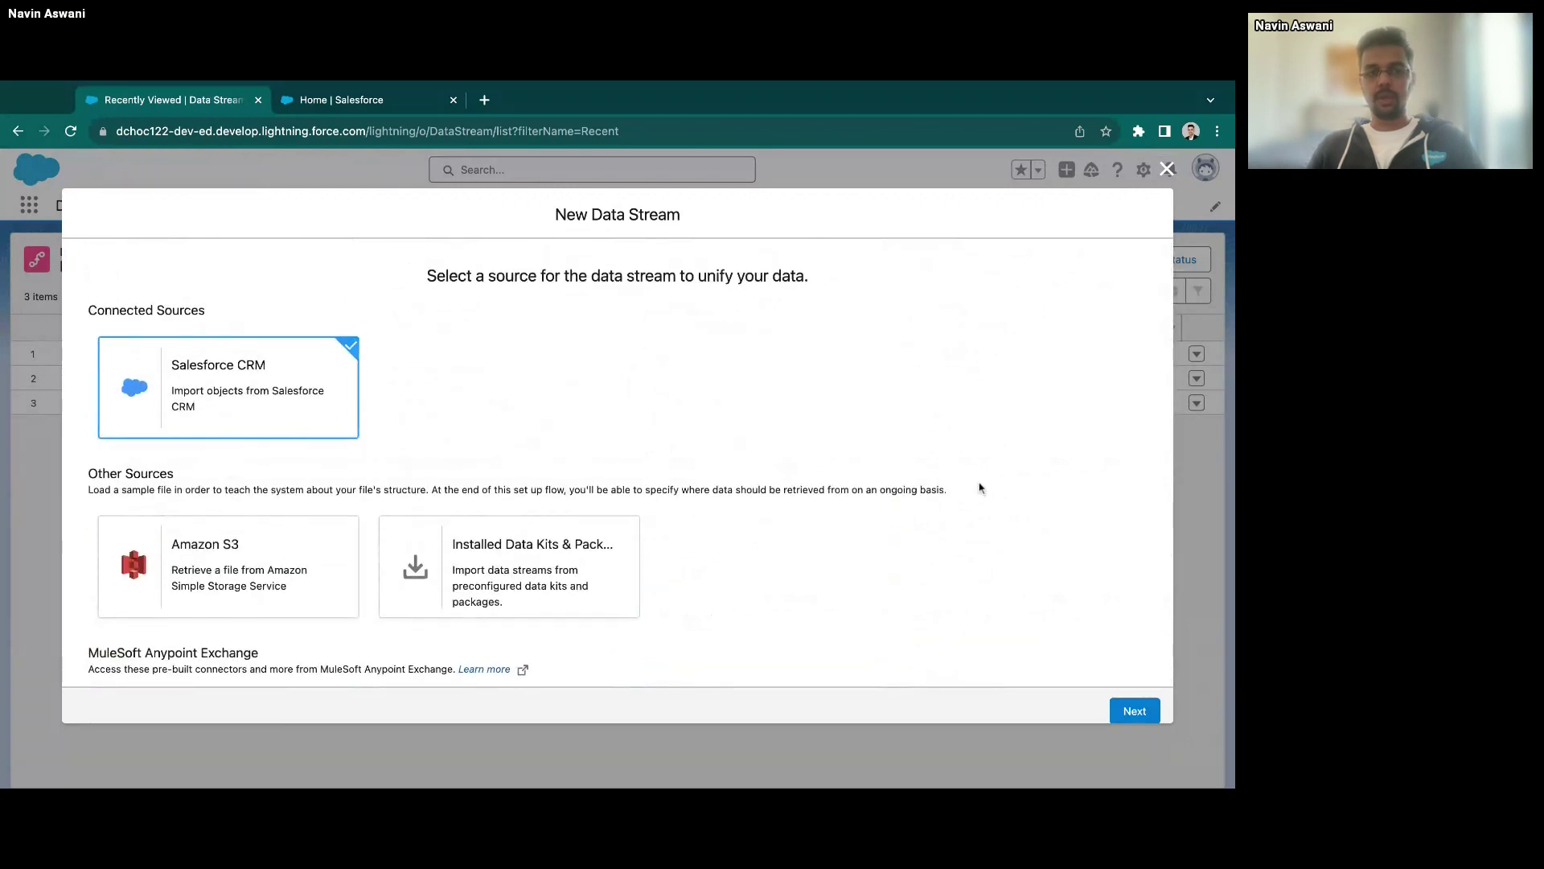
click(1125, 707)
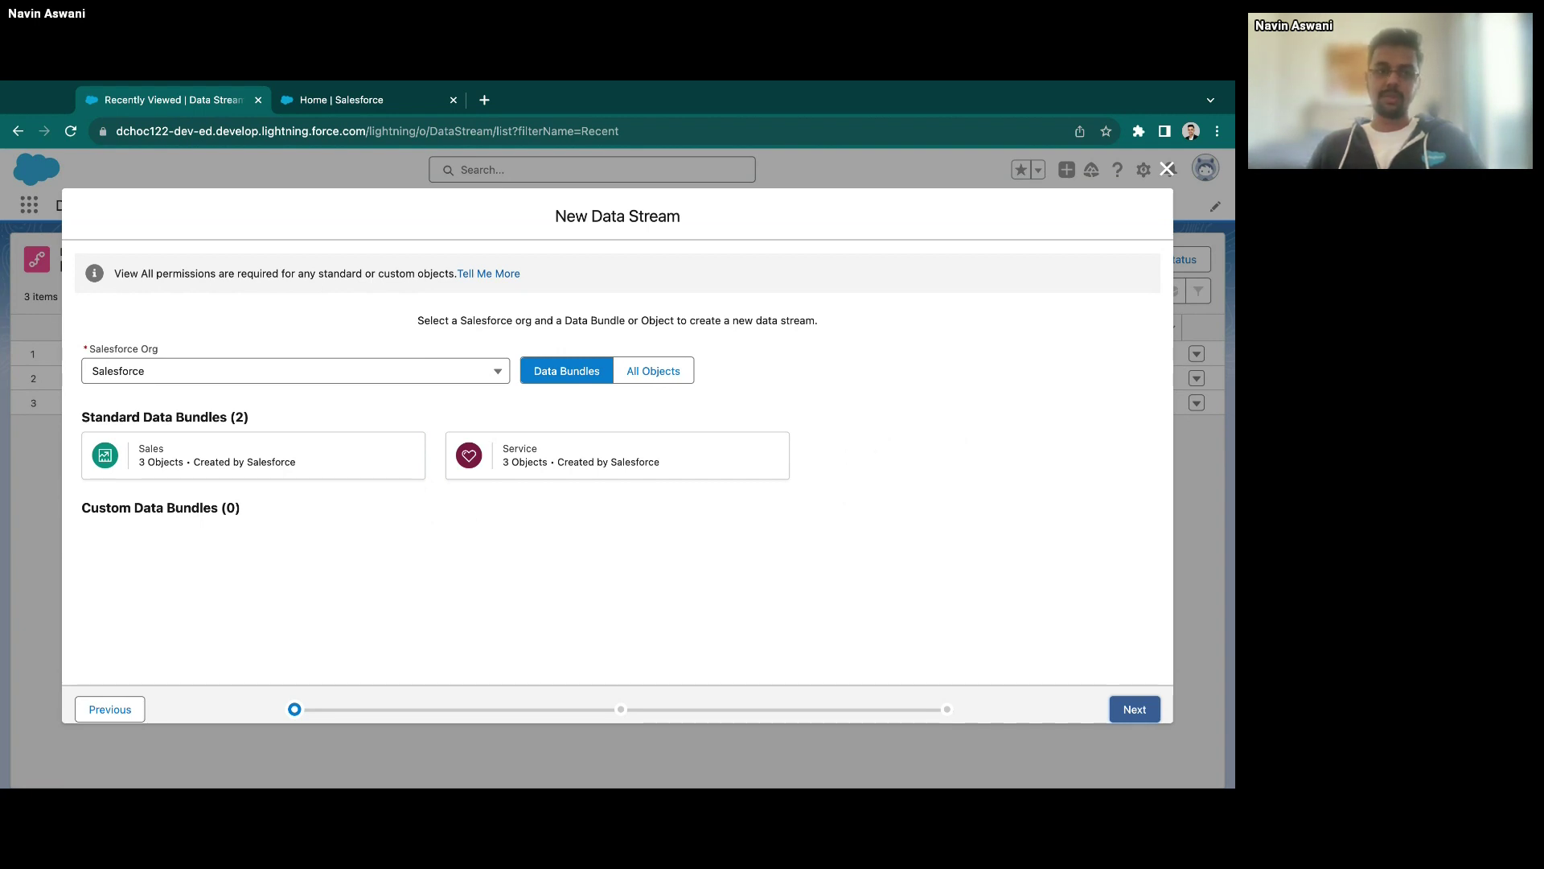
click(277, 444)
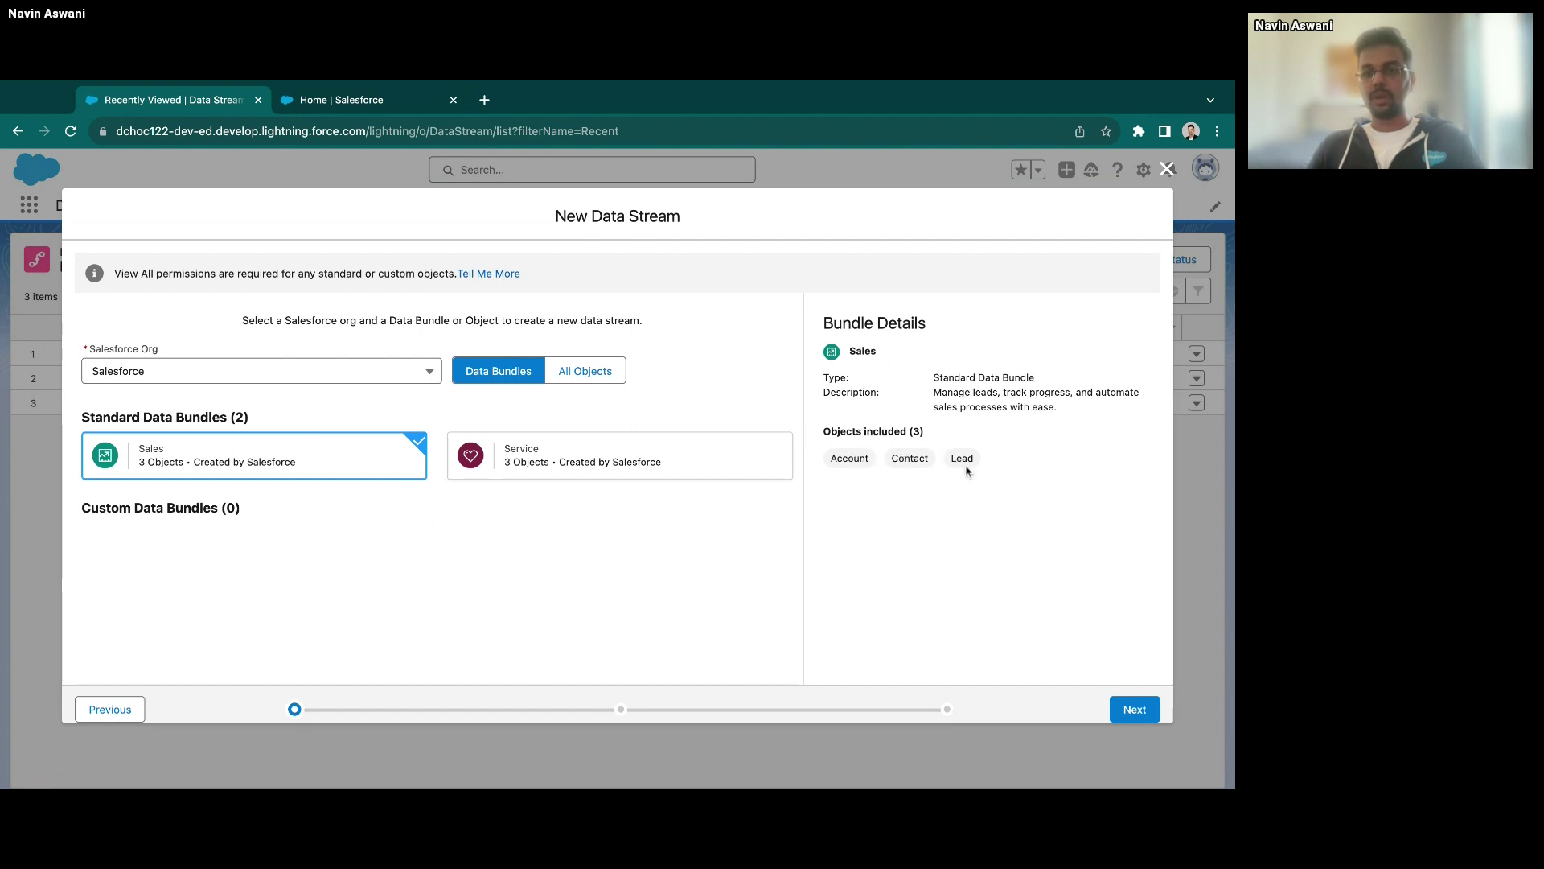
- Switch from data bundles to all objects and look through the Salesforce objects available for ingestion
click(583, 381)
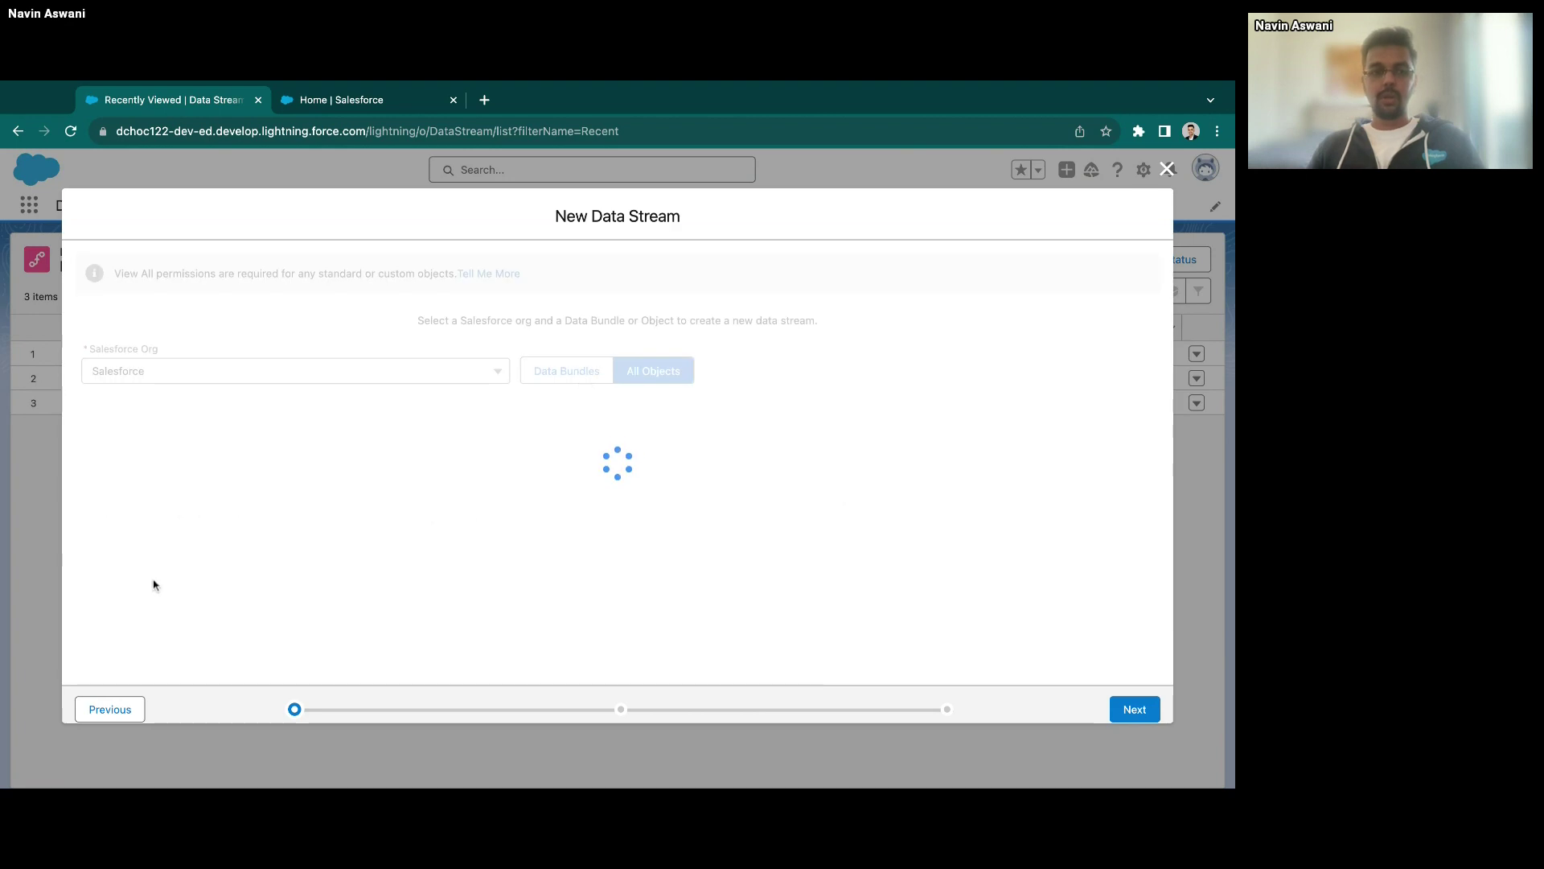
scroll(176, 579, down, 3)
scroll(311, 547, down, 15)
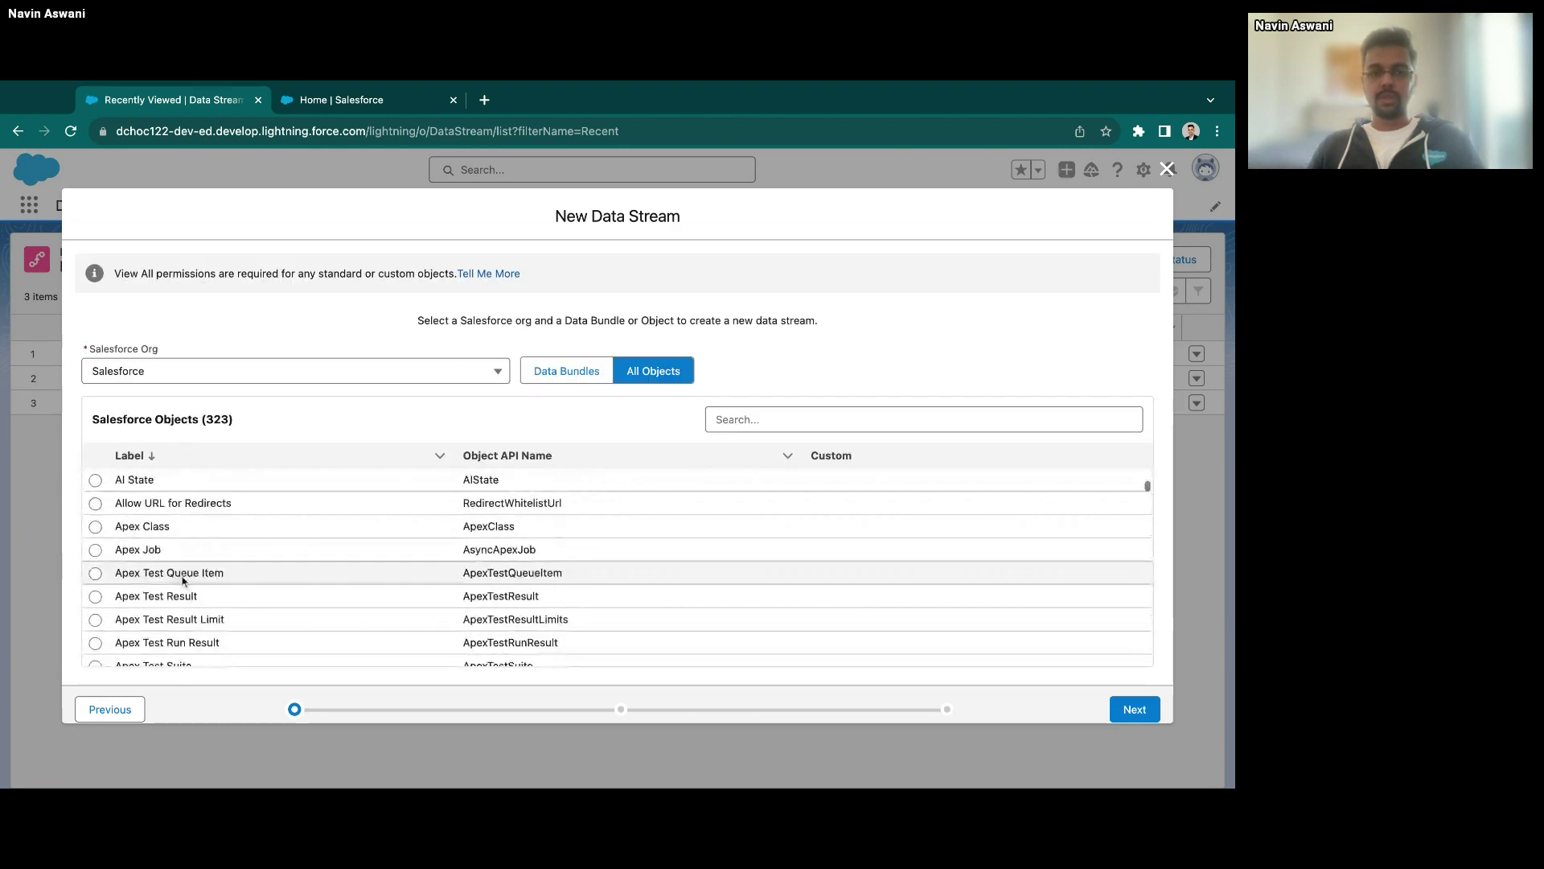
scroll(311, 547, down, 2)
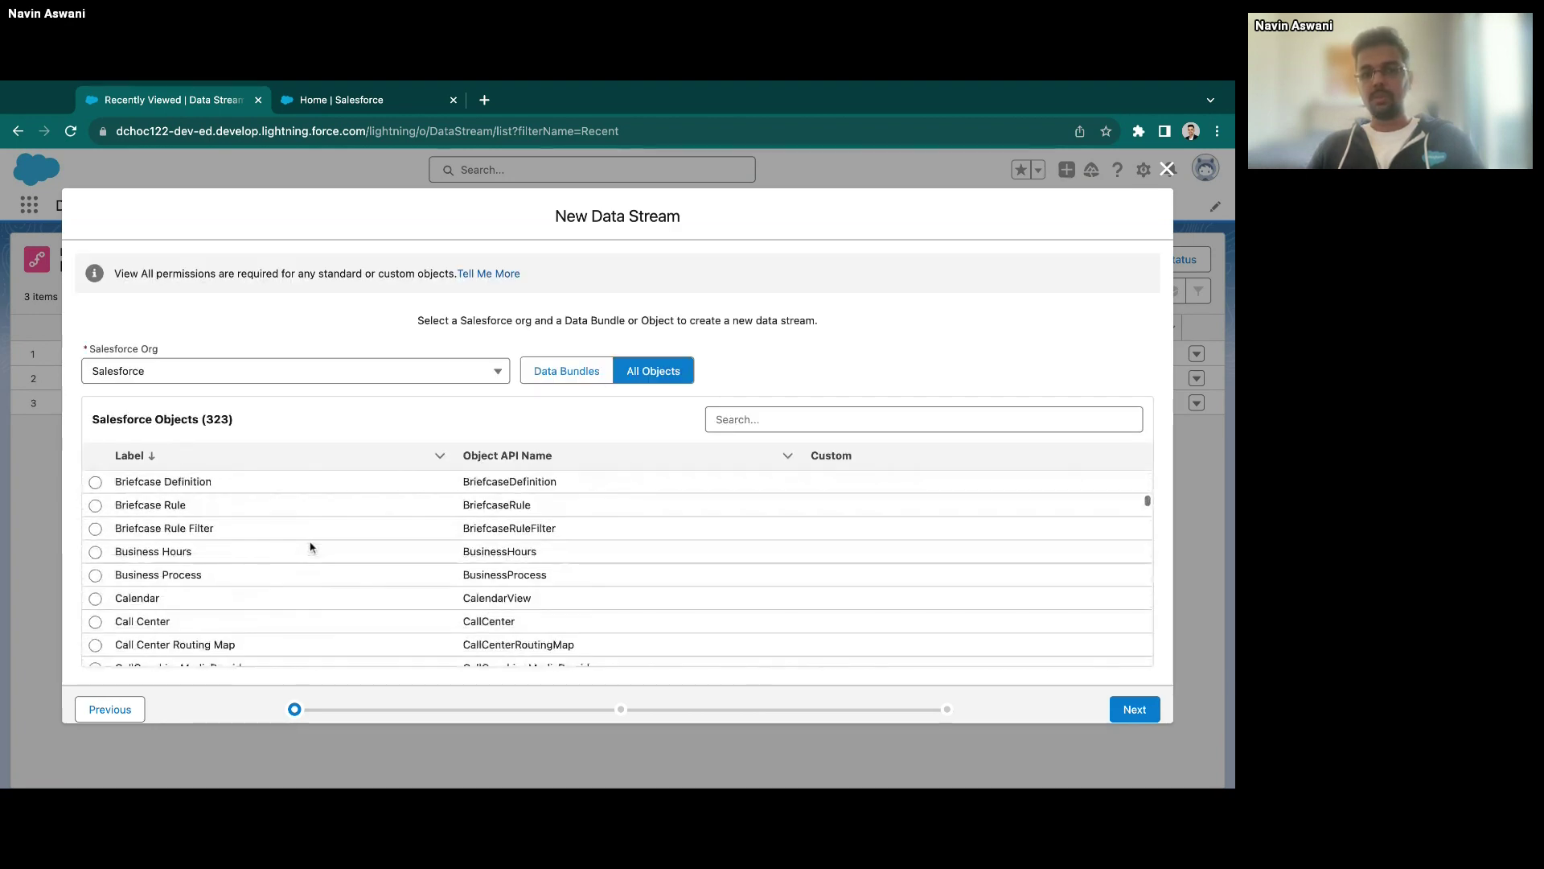
- Return to the standard data bundles, select Sales and continue to its data fields
click(537, 363)
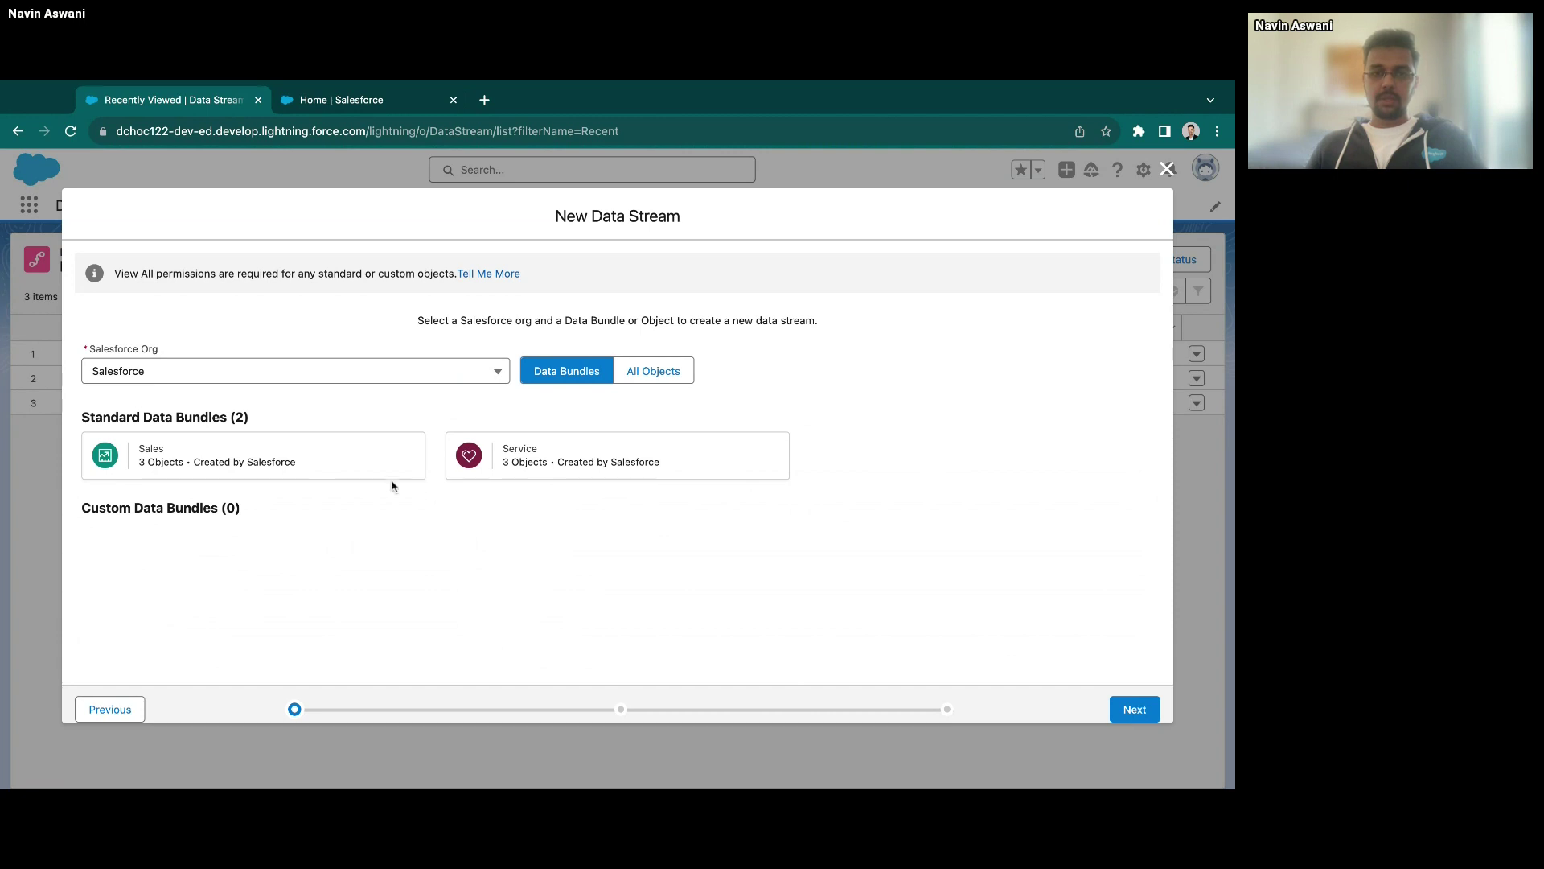
click(390, 476)
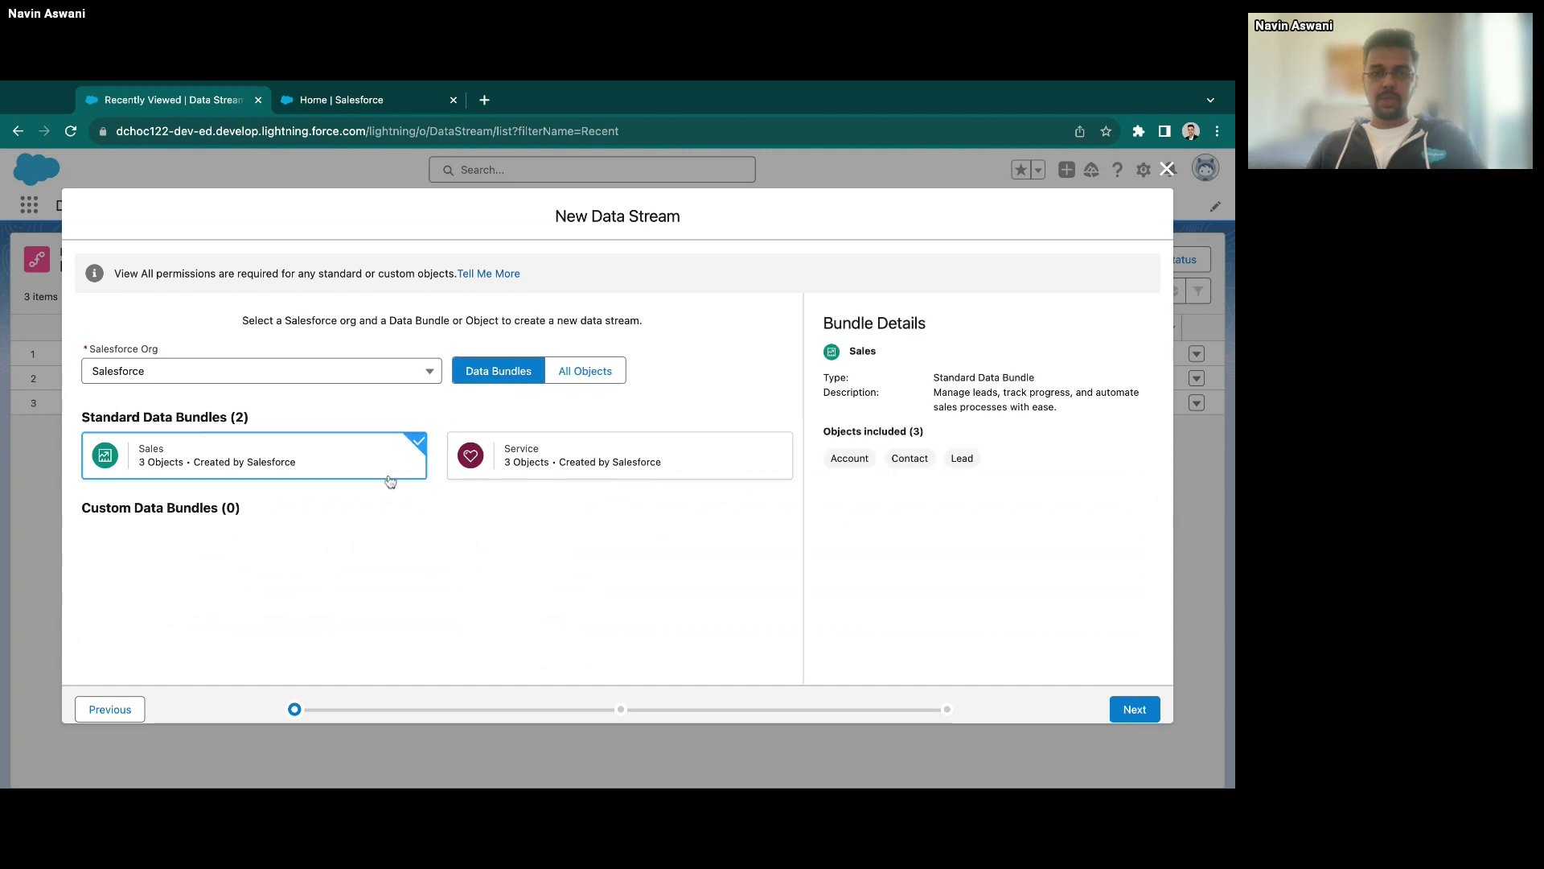
click(1133, 708)
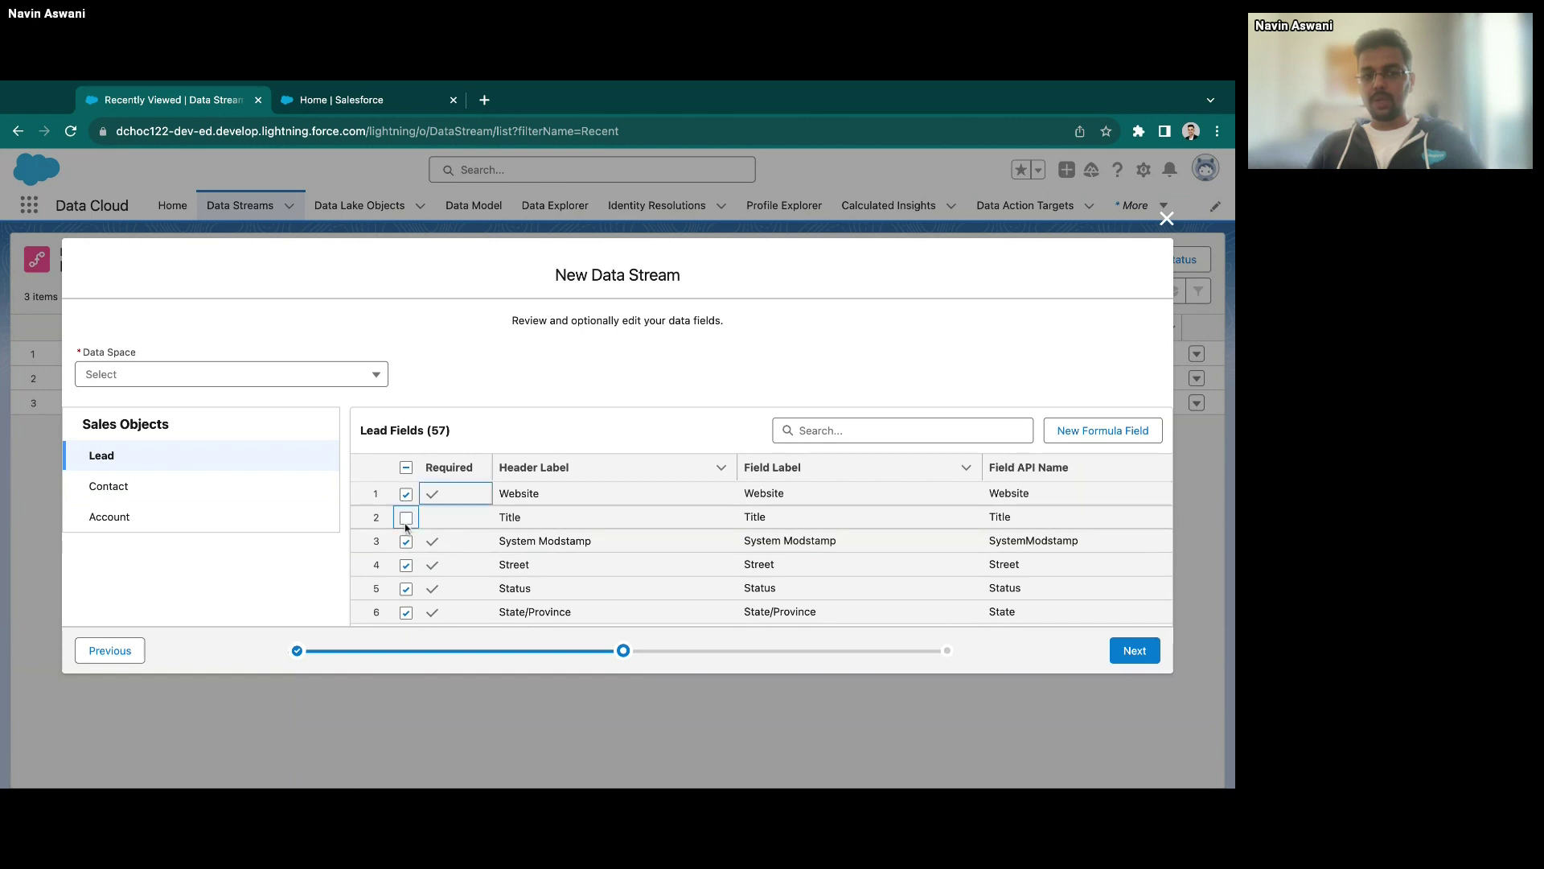
- Try to deselect the required Website field on Lead, then review the fields of the Contact, Account and Lead objects
click(406, 494)
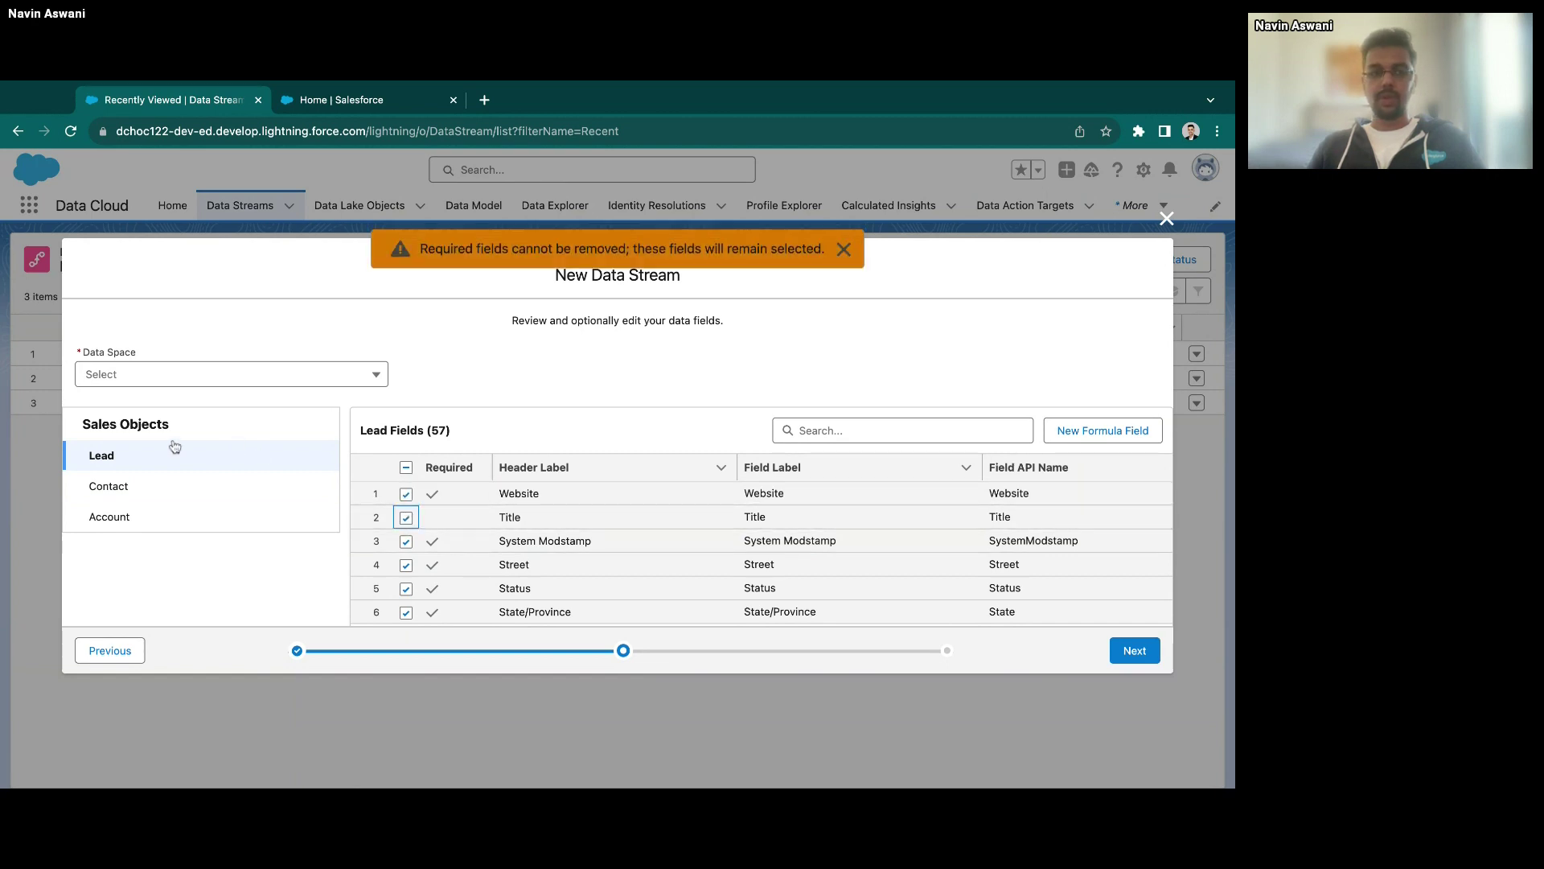
click(160, 482)
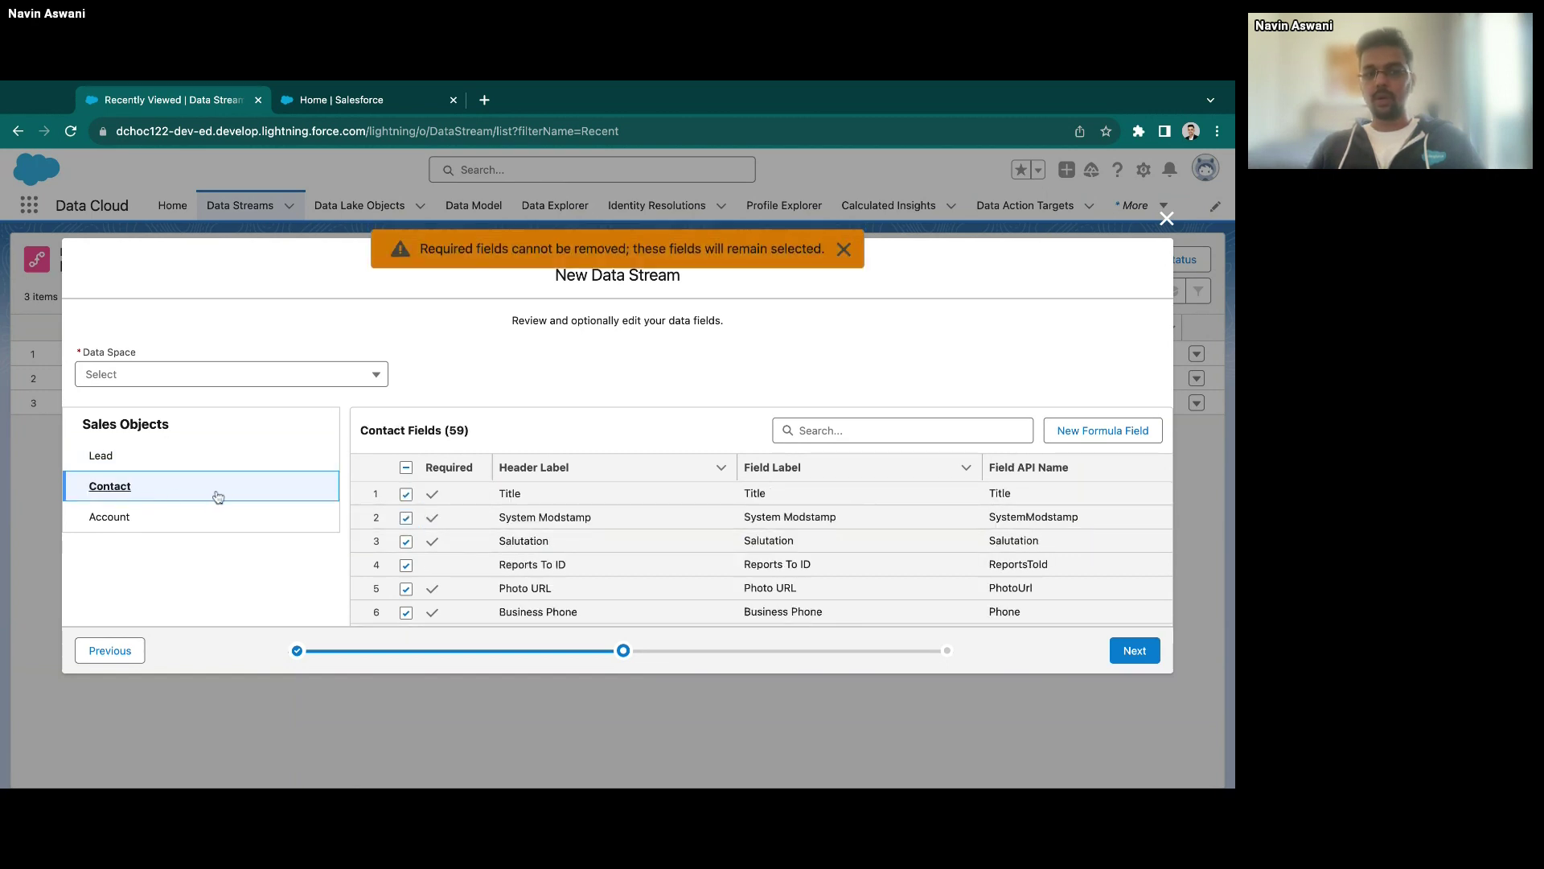
click(172, 516)
click(186, 488)
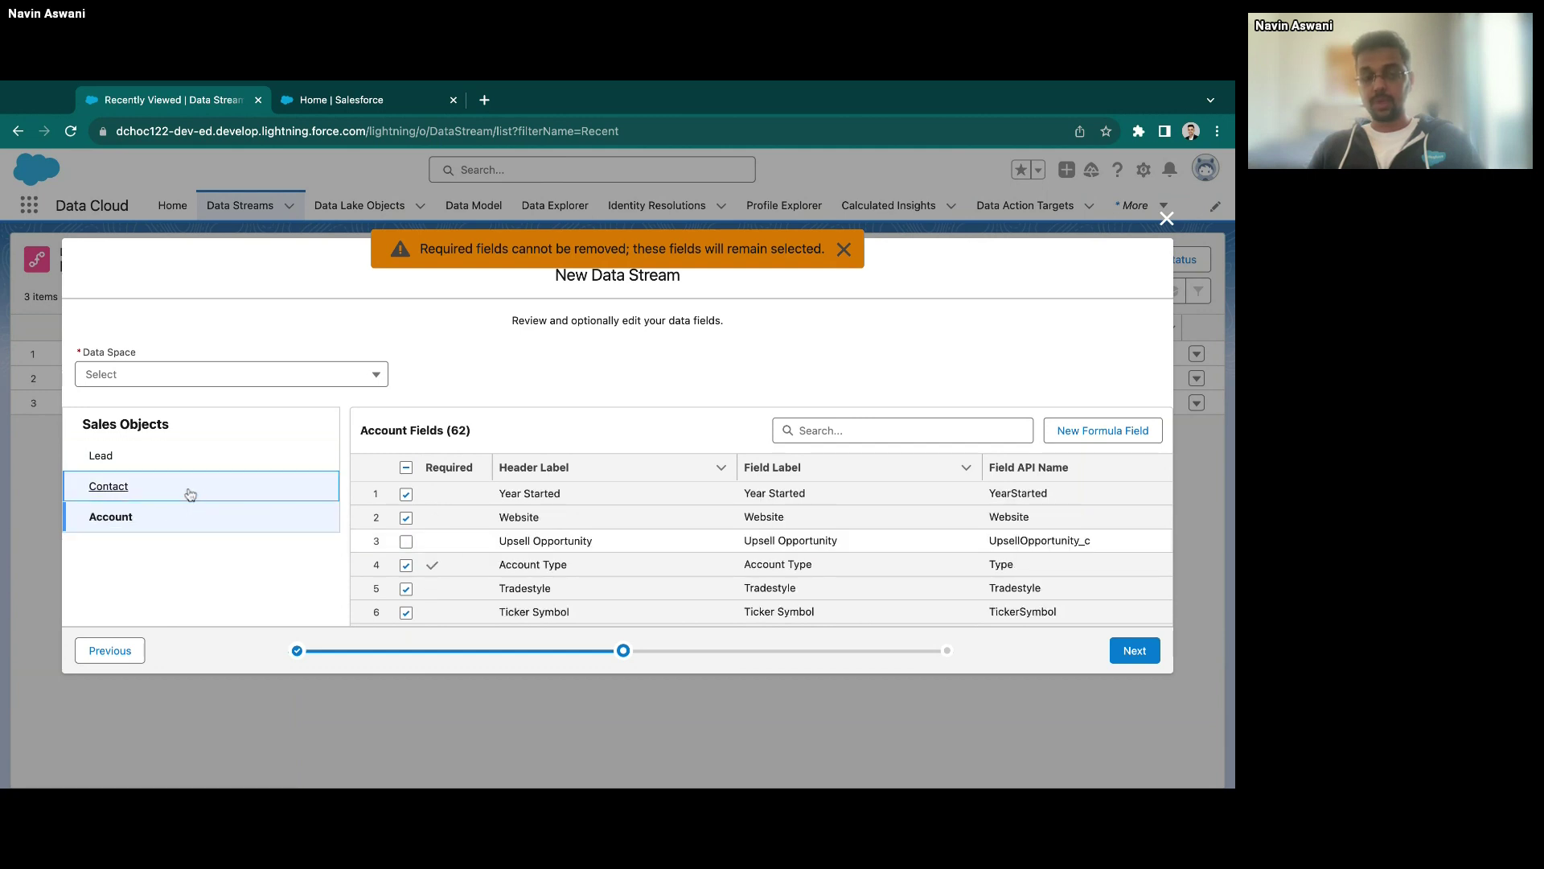
scroll(427, 565, down, 8)
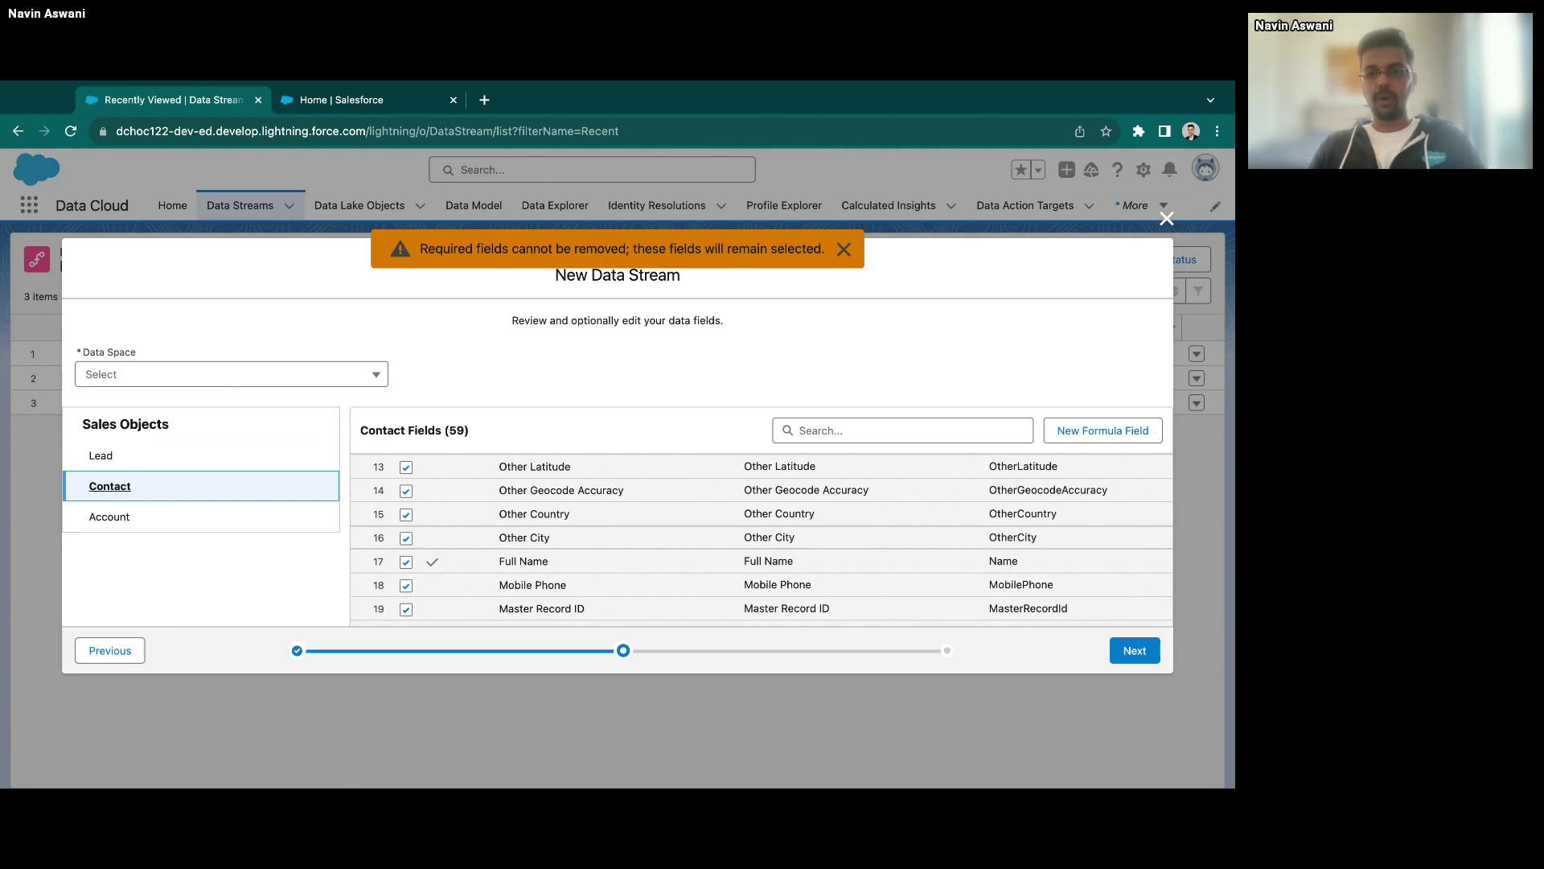
click(234, 455)
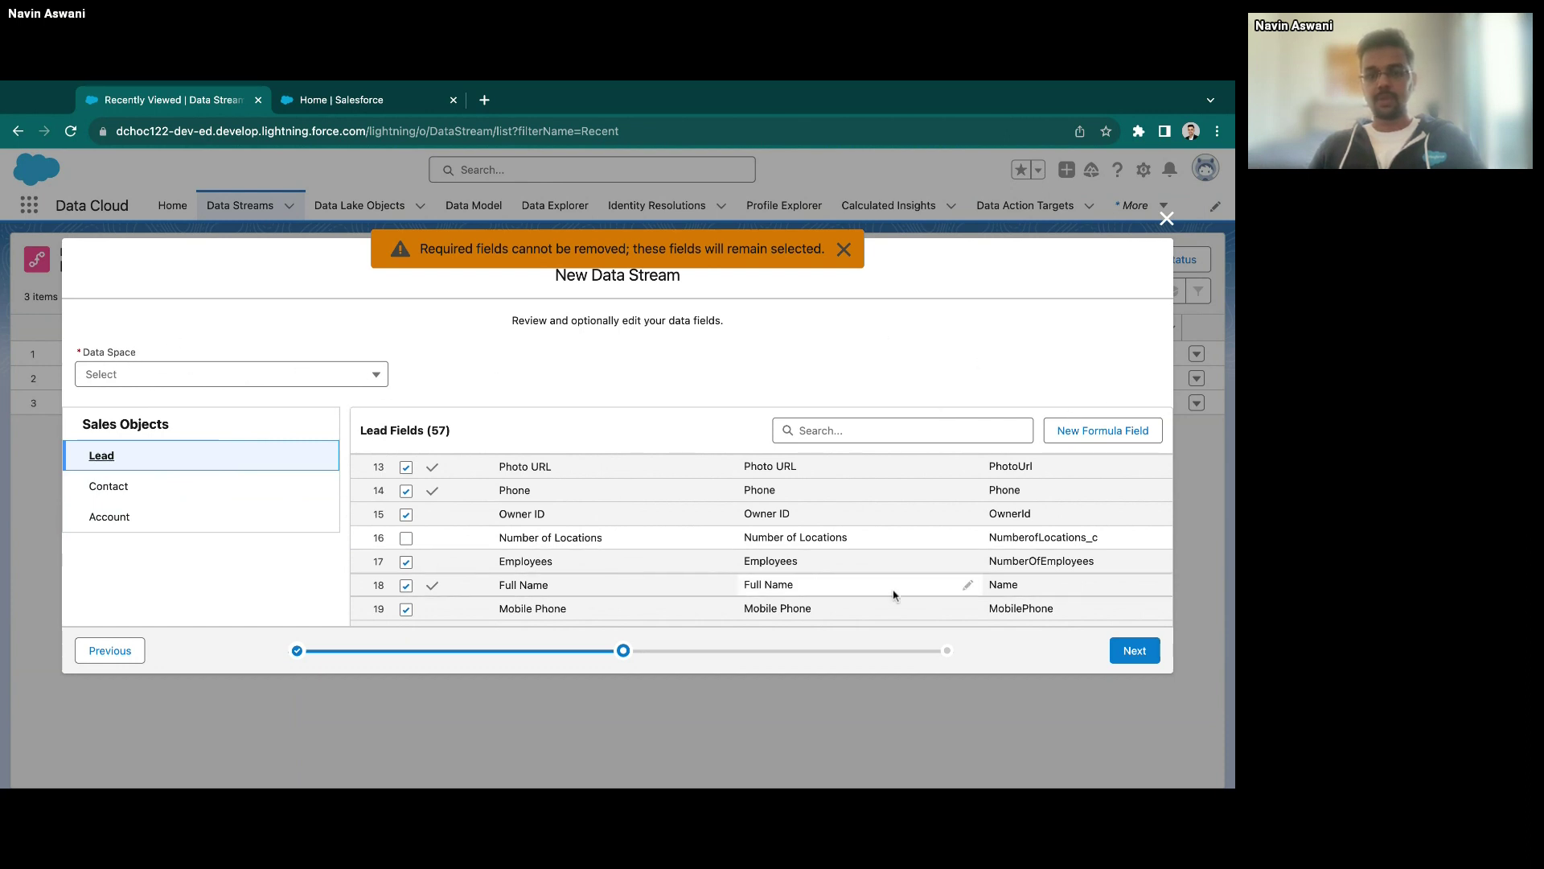
click(843, 248)
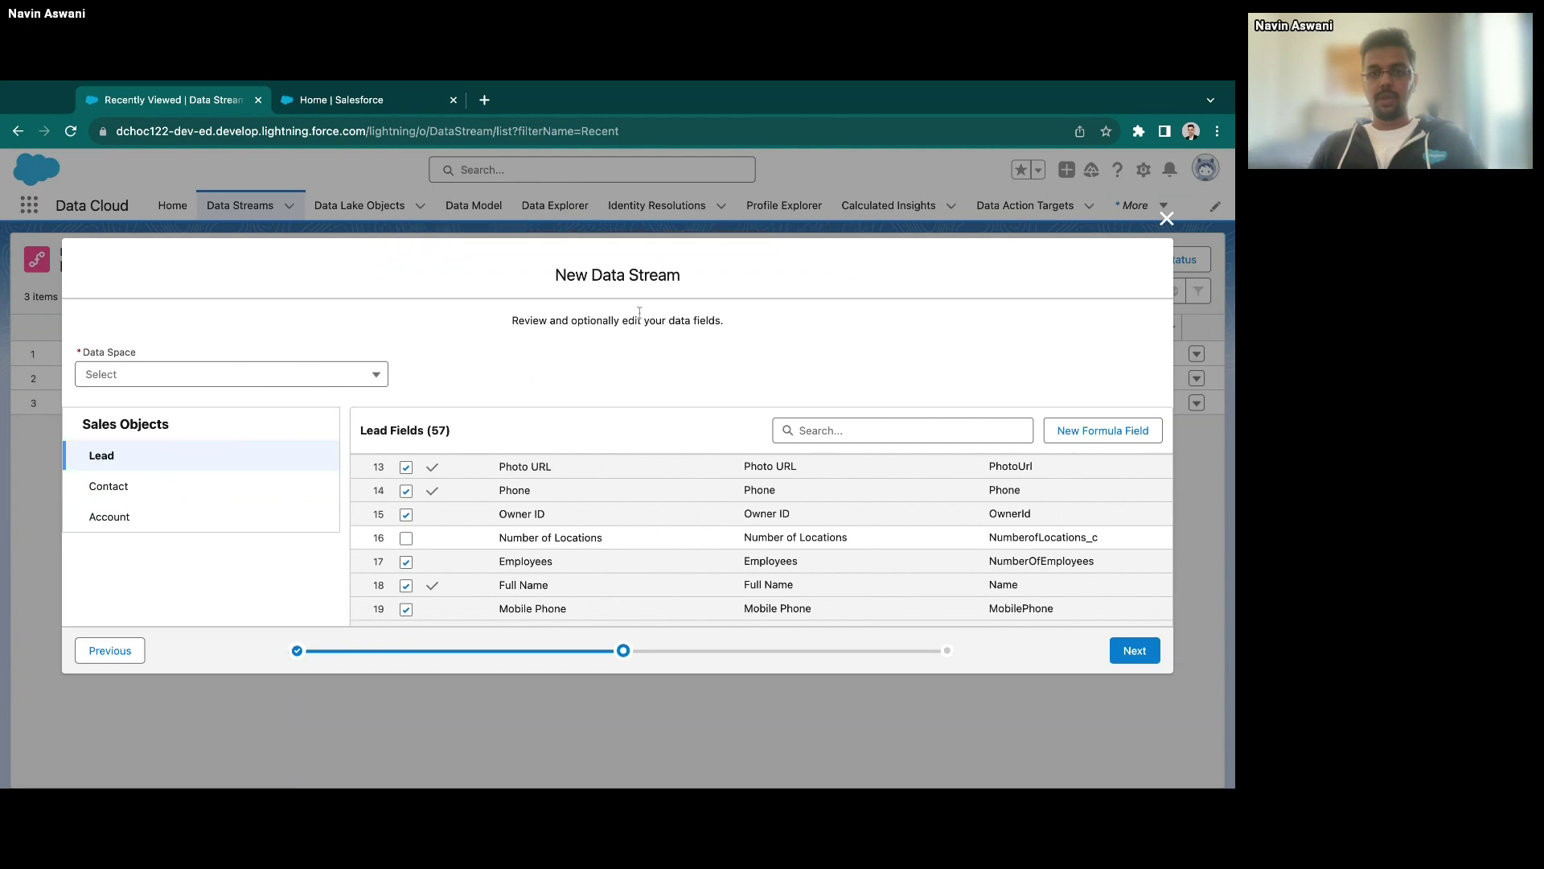
- Discard the new data stream setup and open the existing My Leads data stream
click(1168, 219)
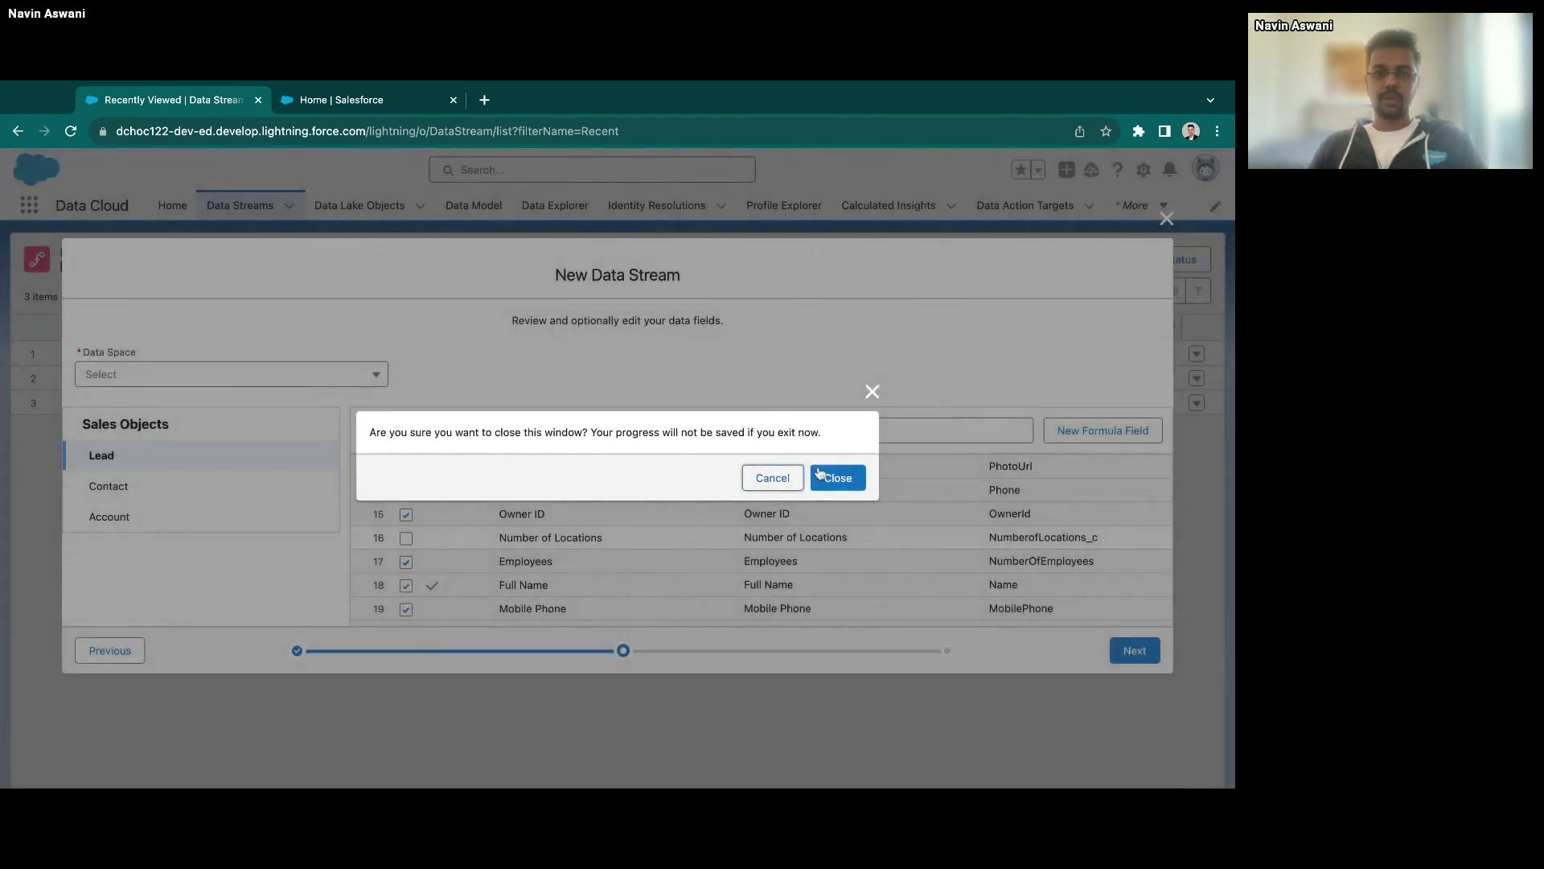
click(819, 475)
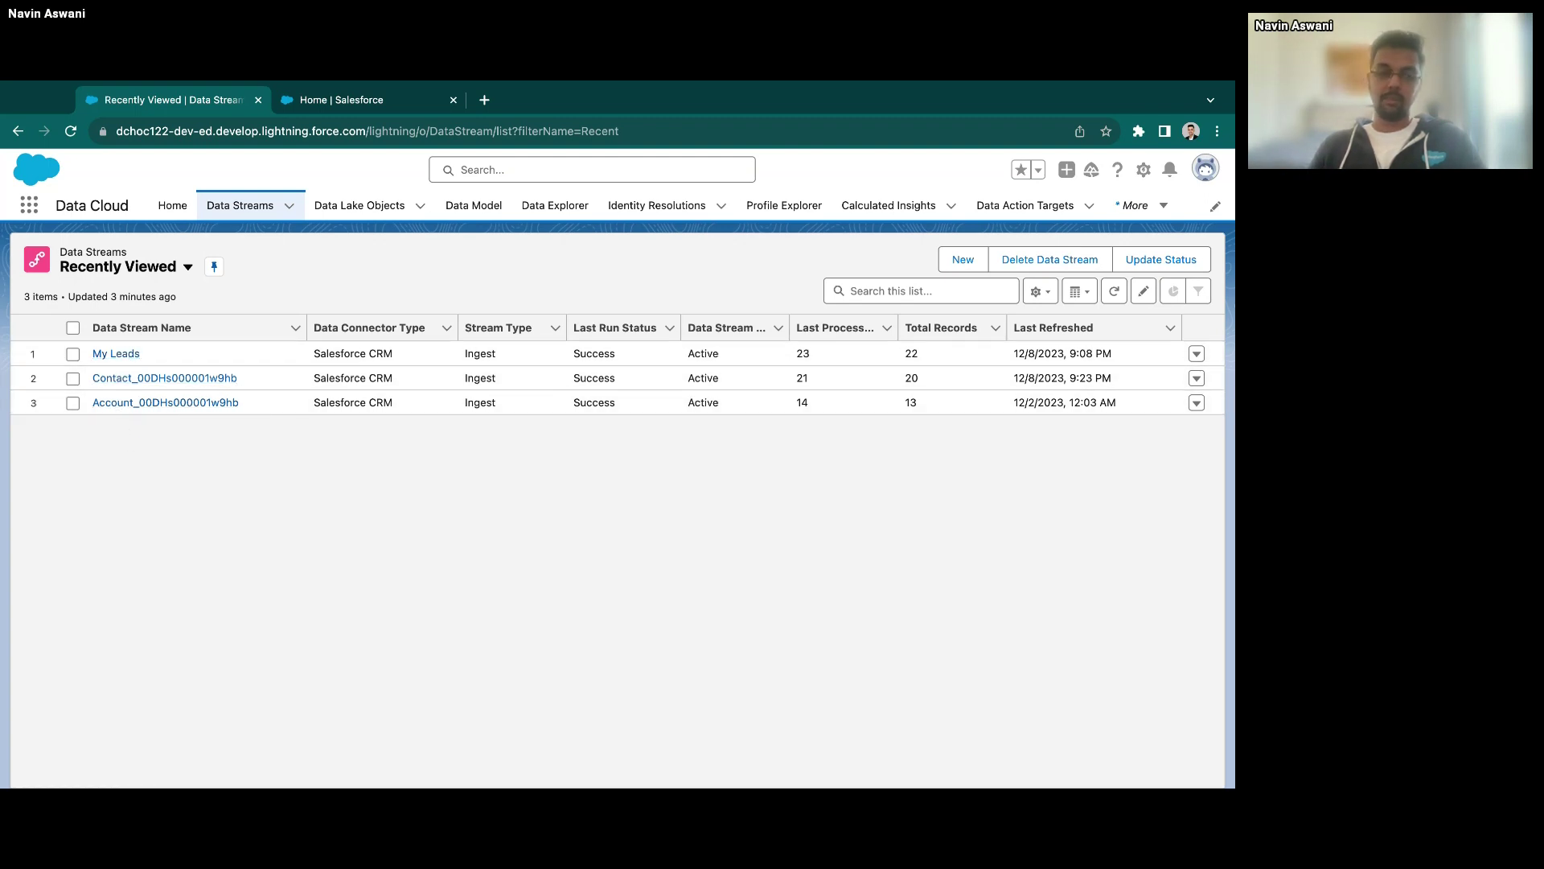
click(122, 355)
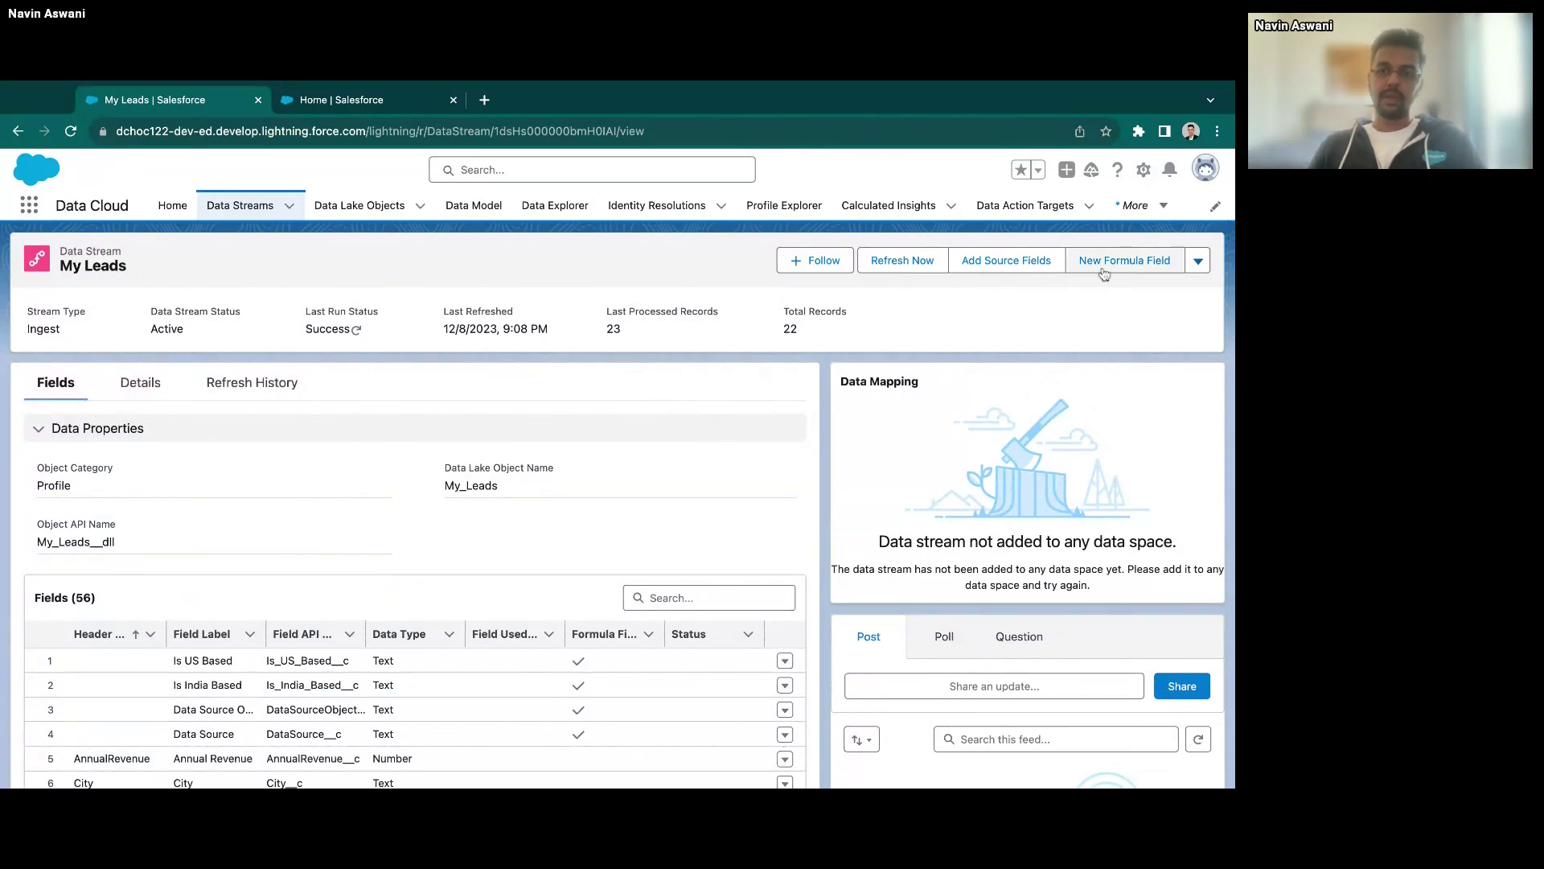
- Start a new formula field labelled "Is UAE Based" with Text as its return type
click(1138, 265)
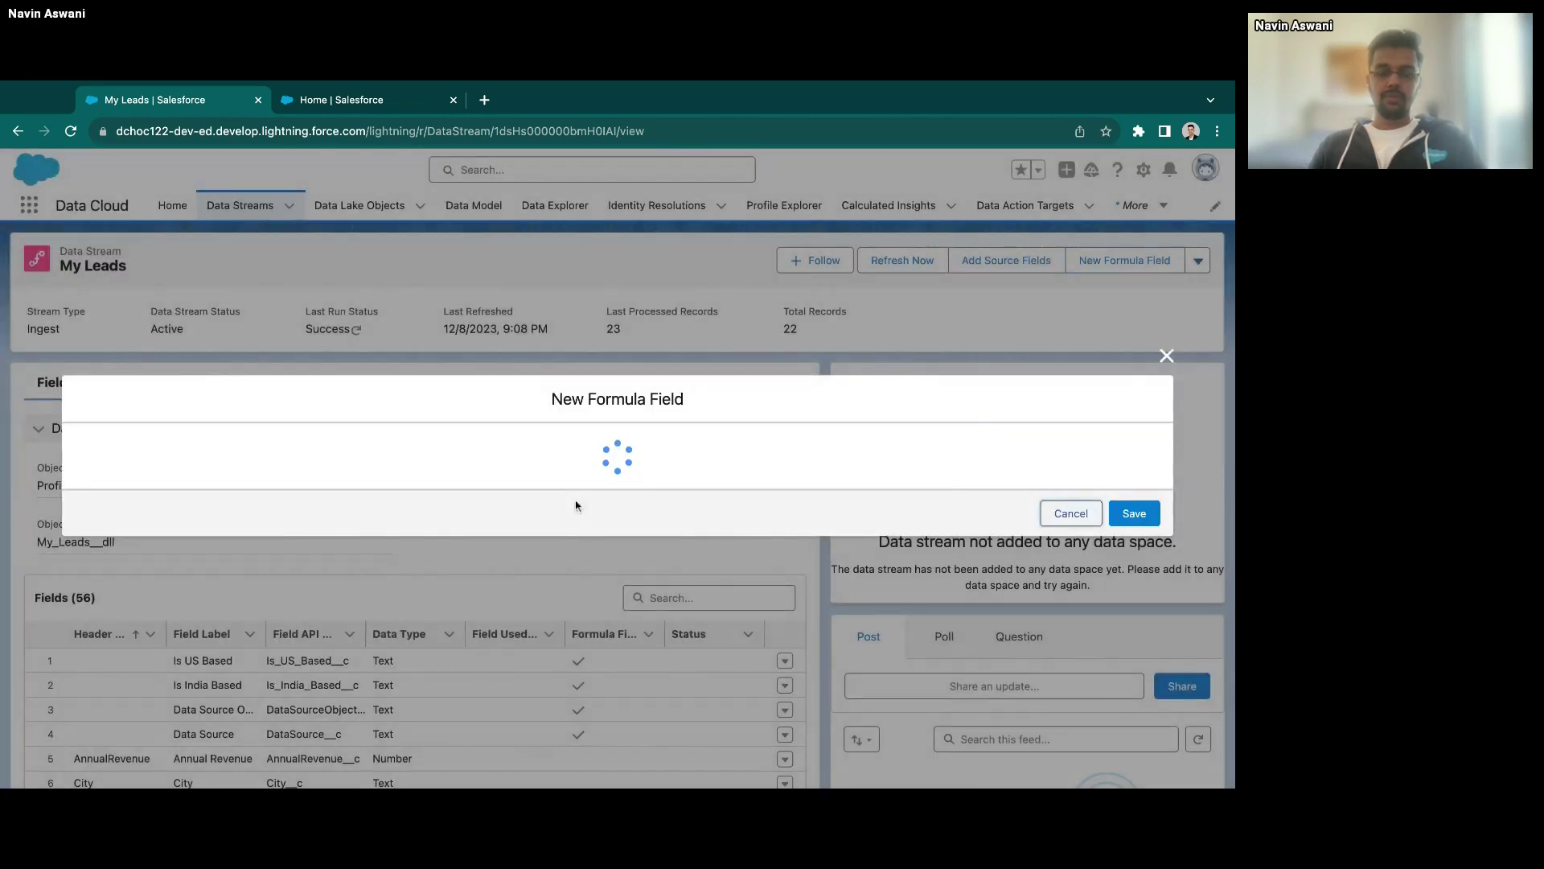
click(205, 366)
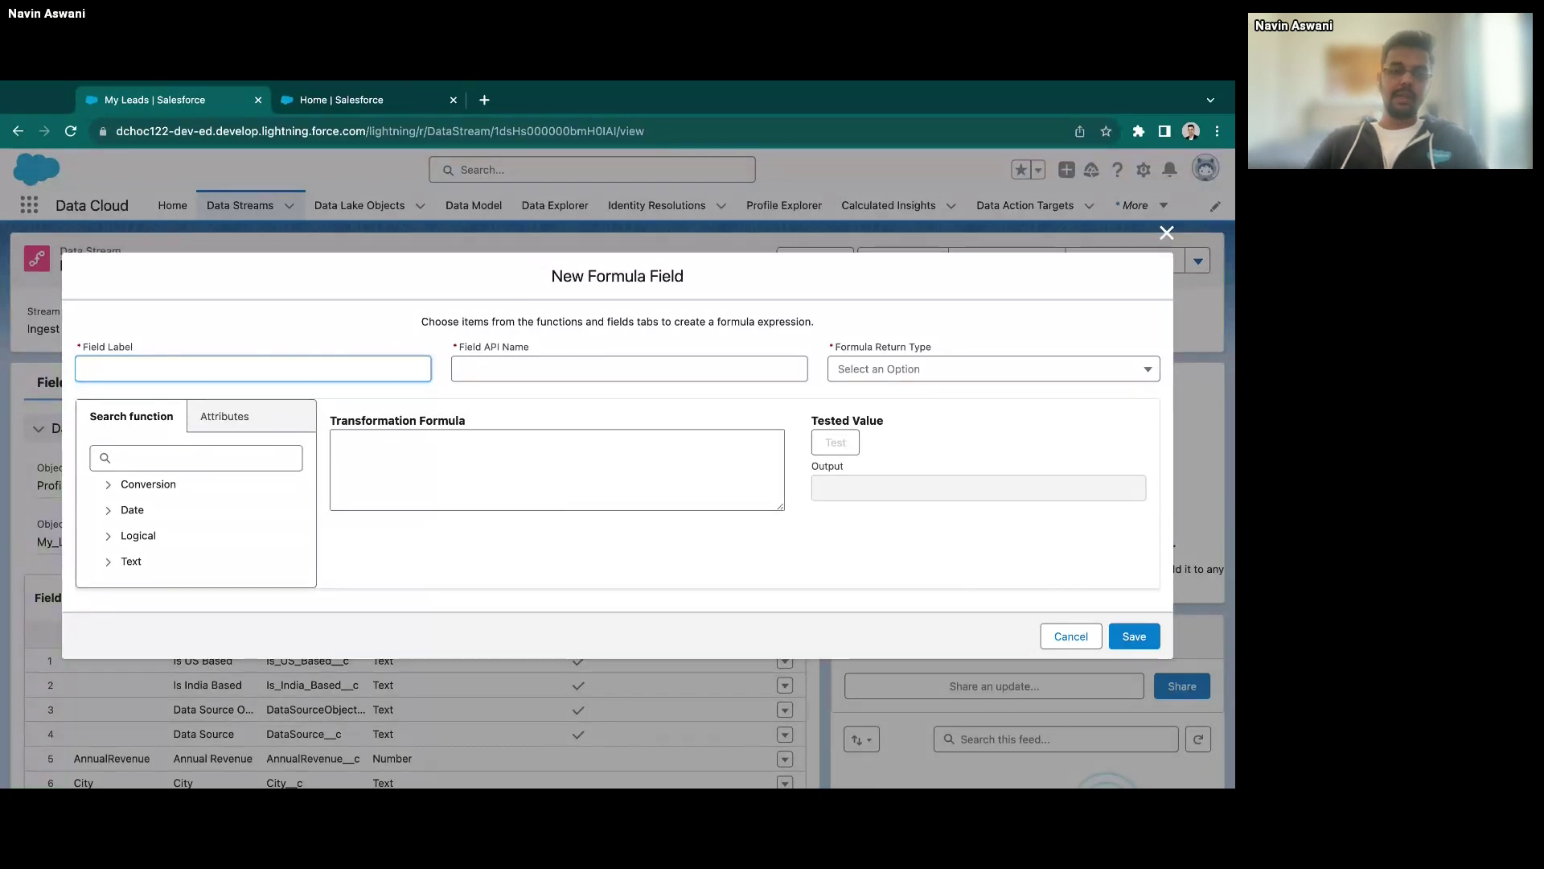
text(Is UAE BAsed)
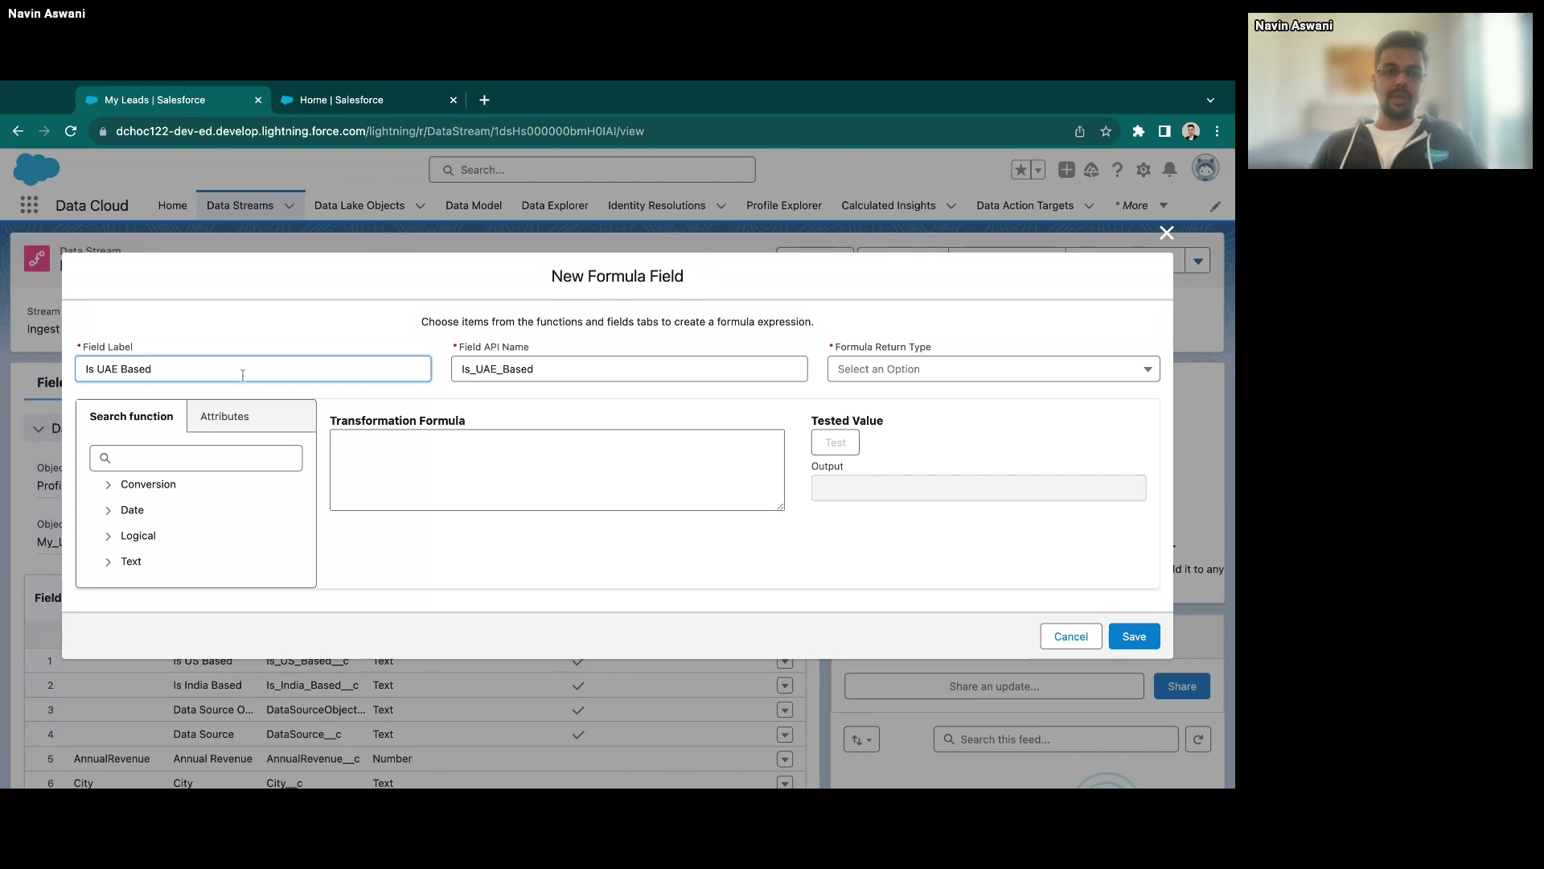
click(924, 378)
click(917, 408)
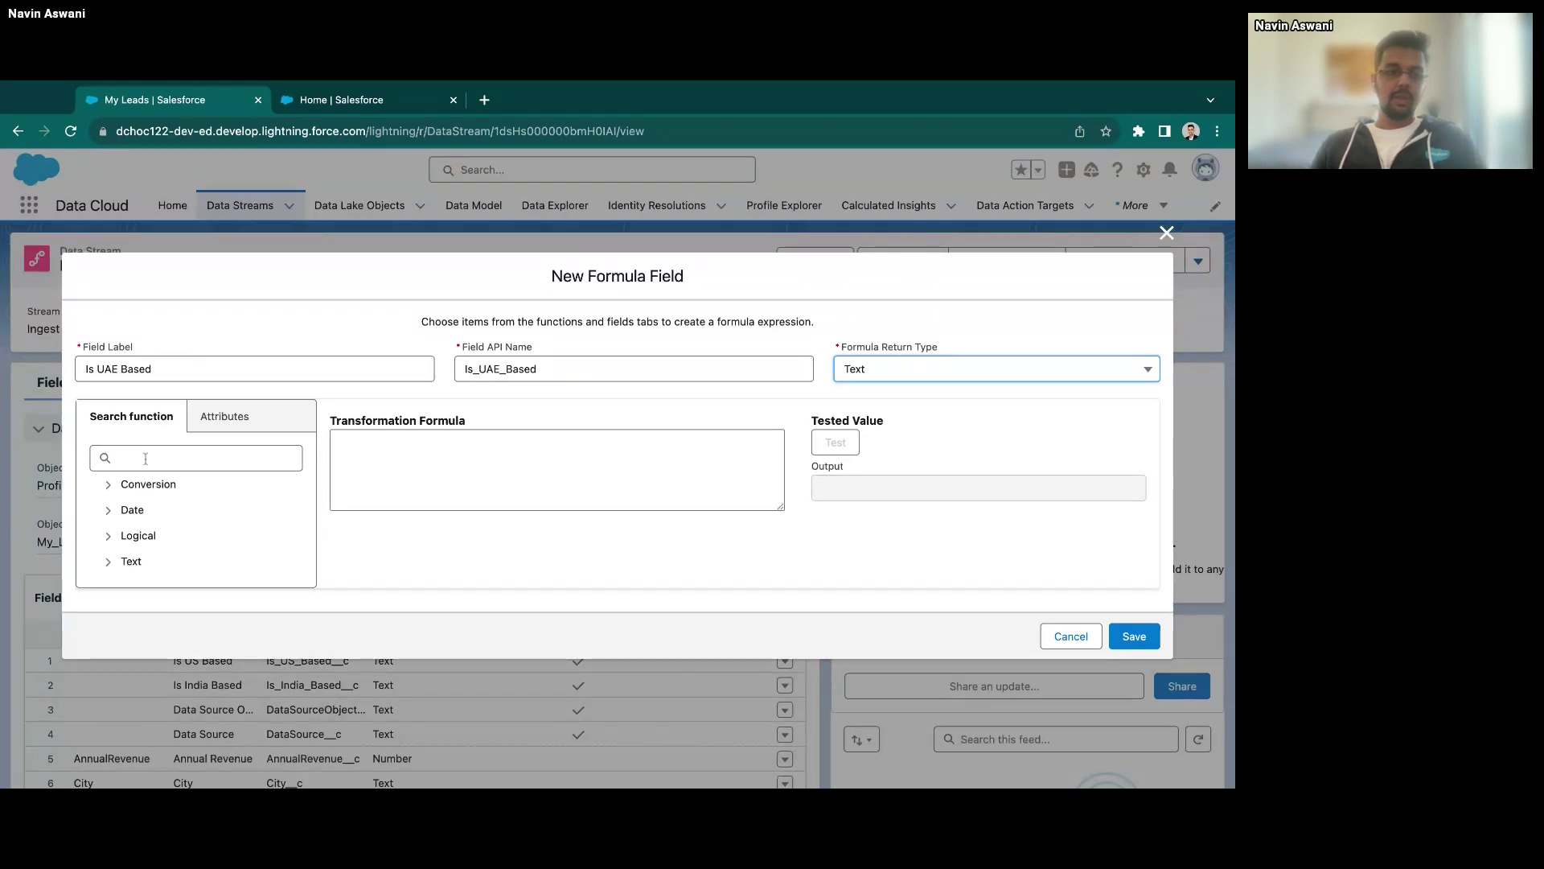
- Insert the logical IF function into the transformation formula
click(109, 457)
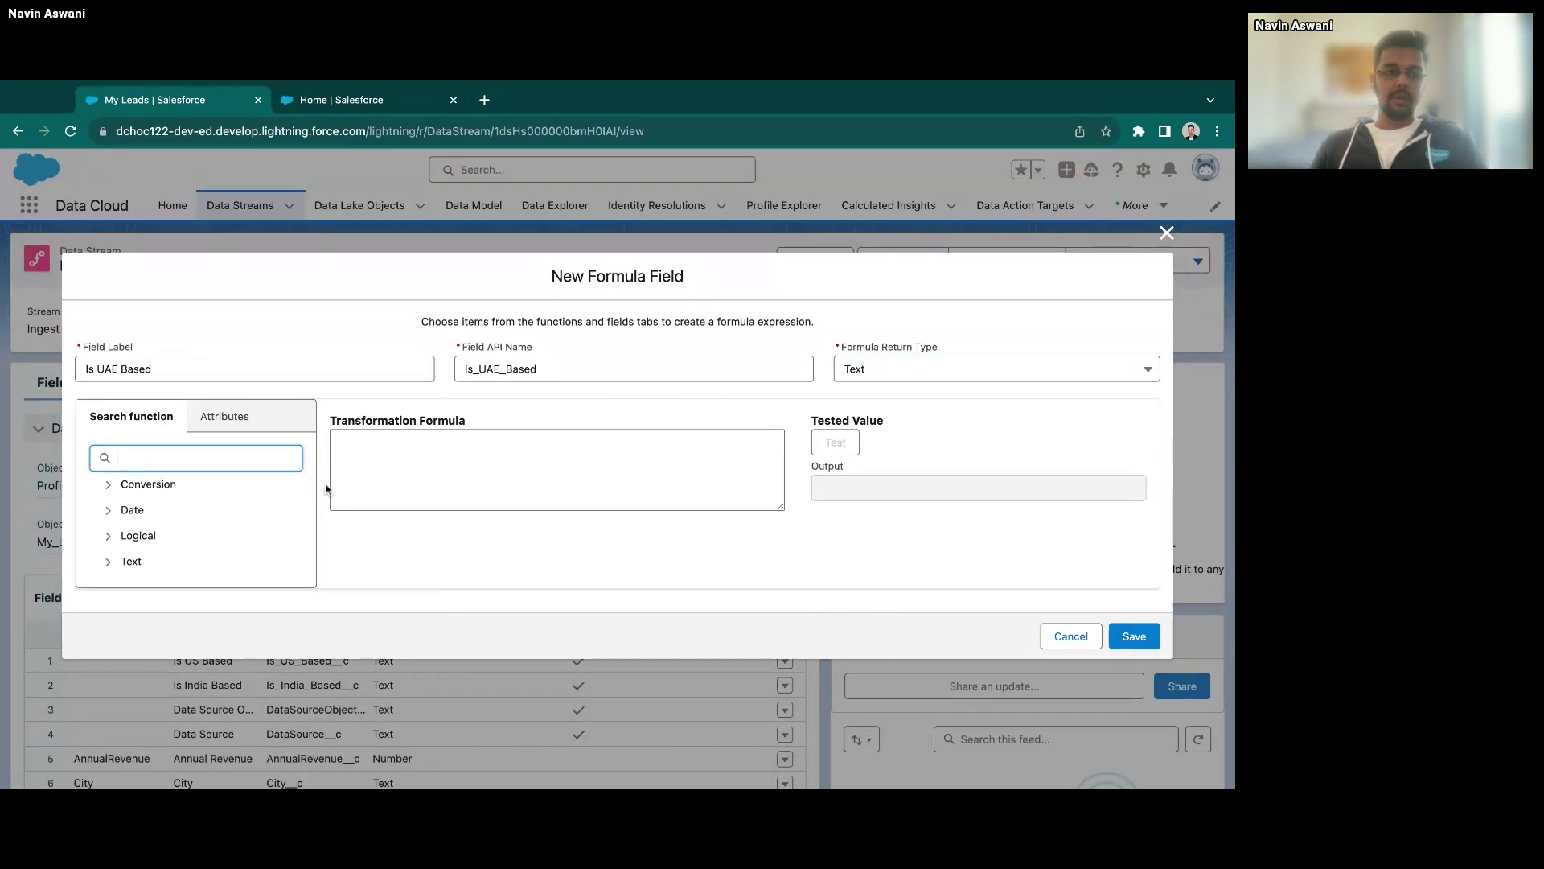
click(108, 562)
click(108, 519)
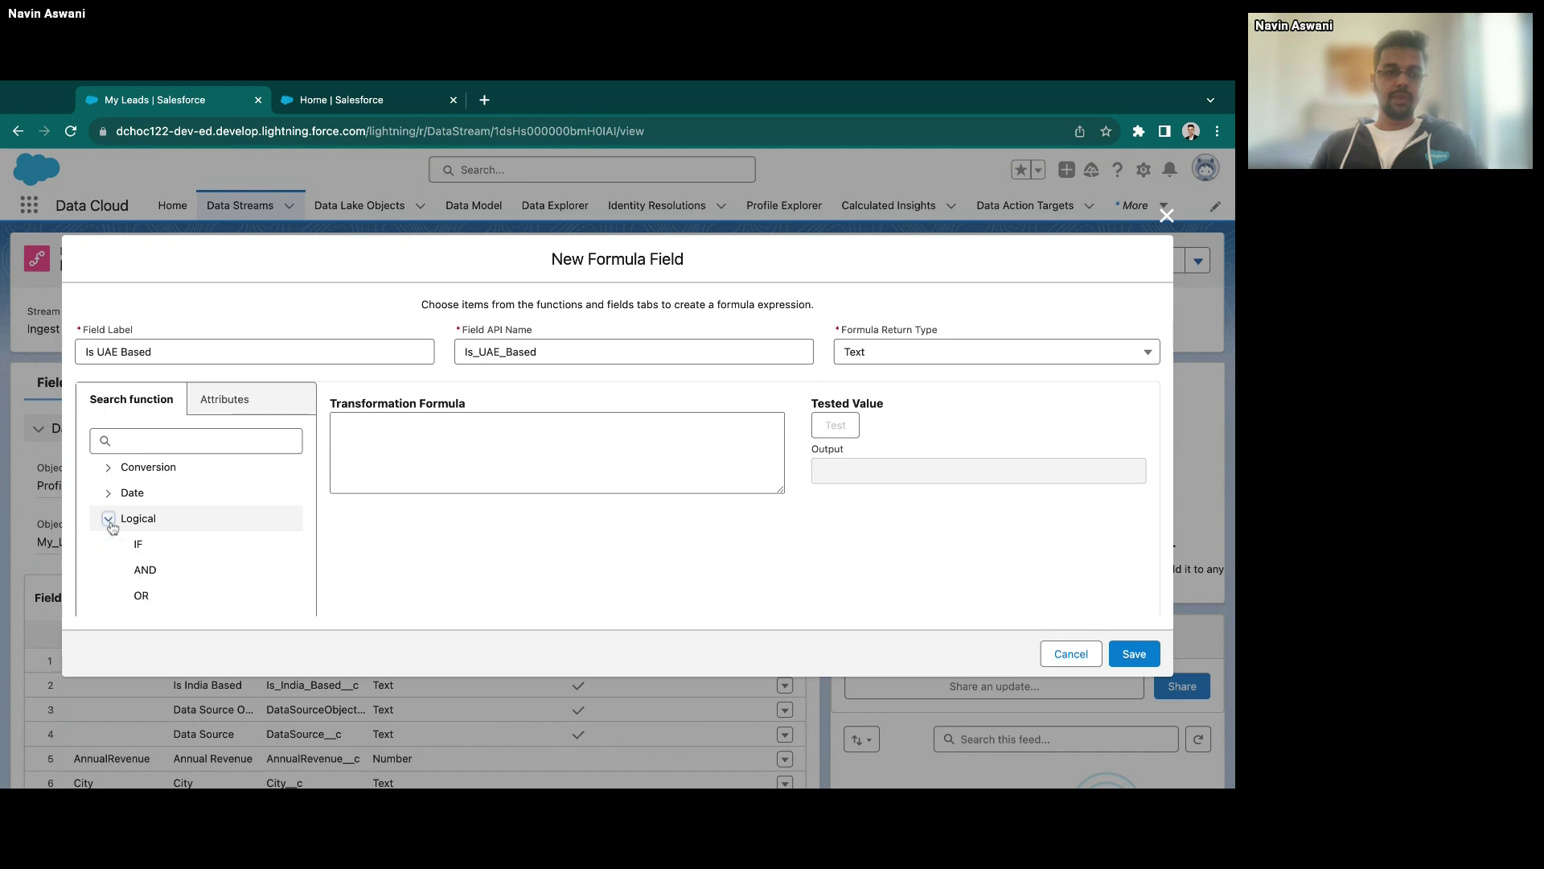
click(138, 543)
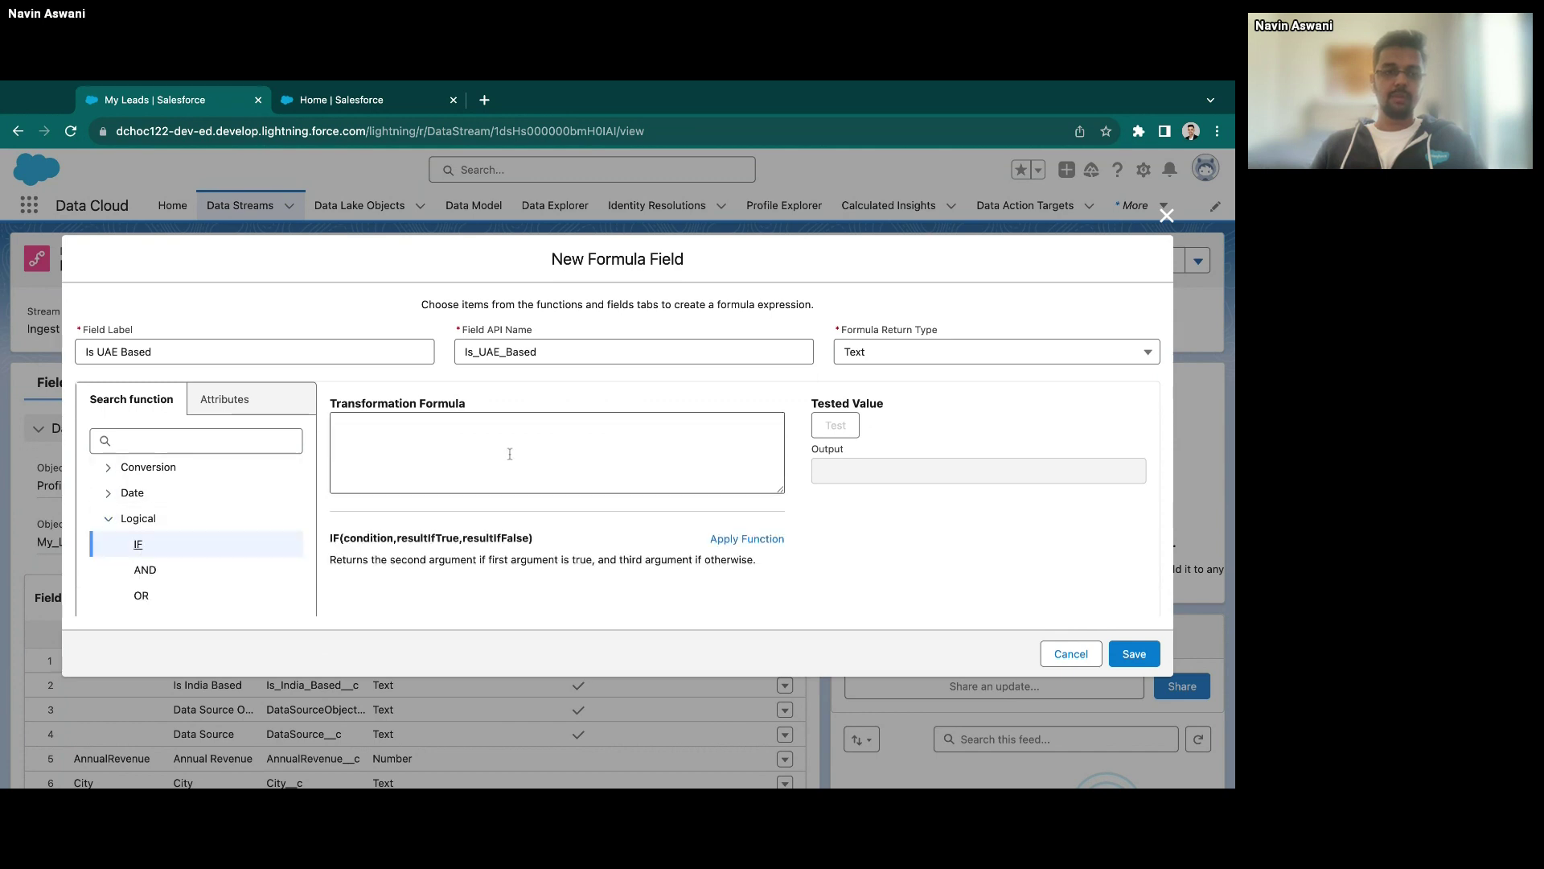
click(747, 538)
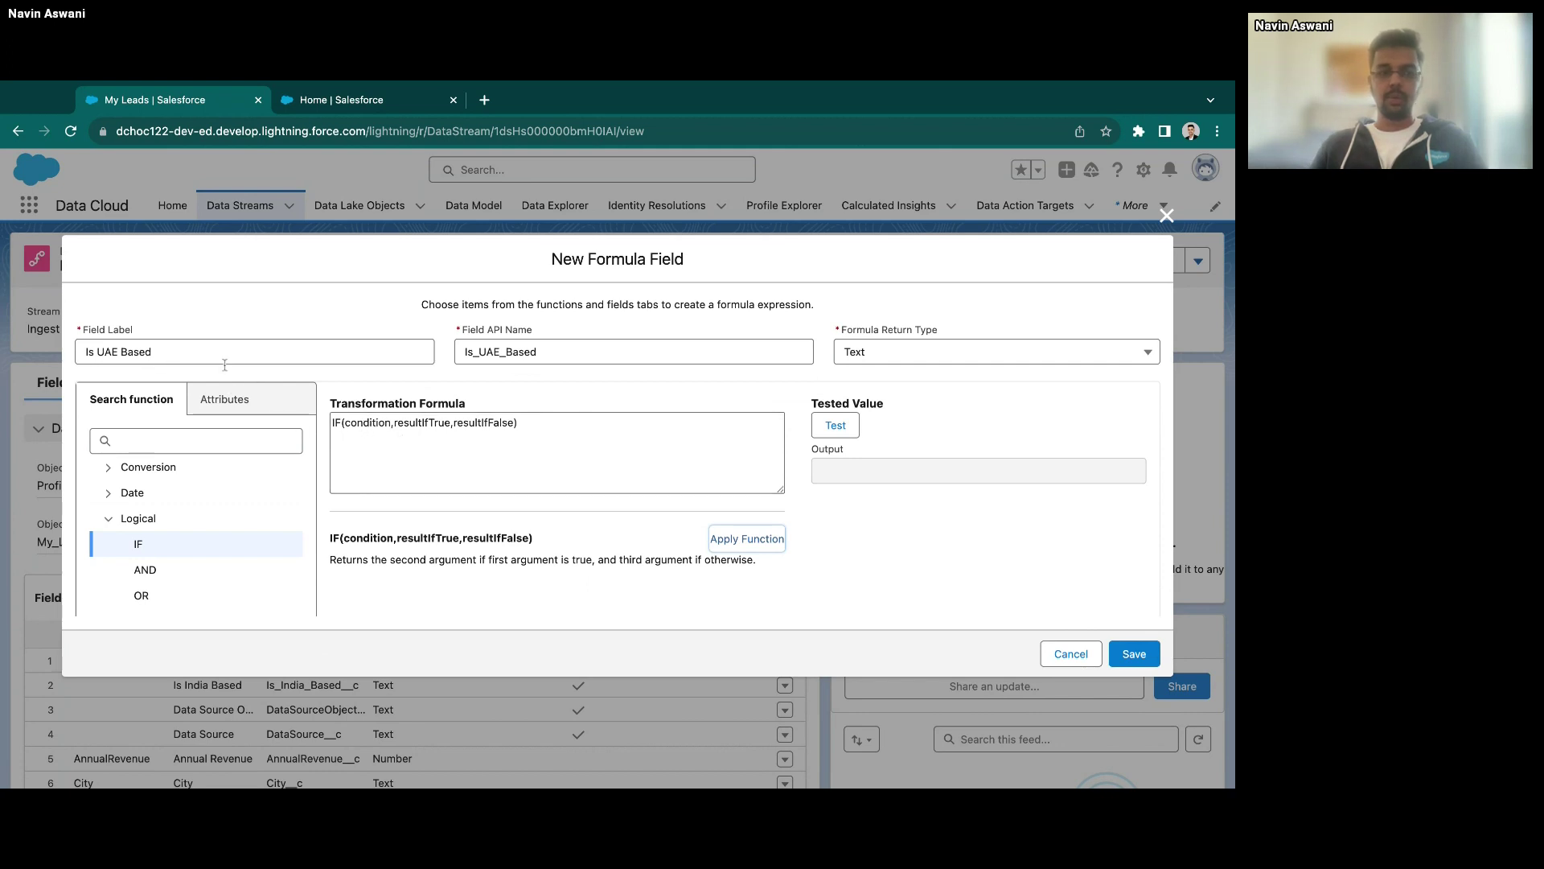
- Find the Country attribute by searching for "coun" and insert it in place of the IF formula's condition placeholder
click(356, 427)
click(225, 399)
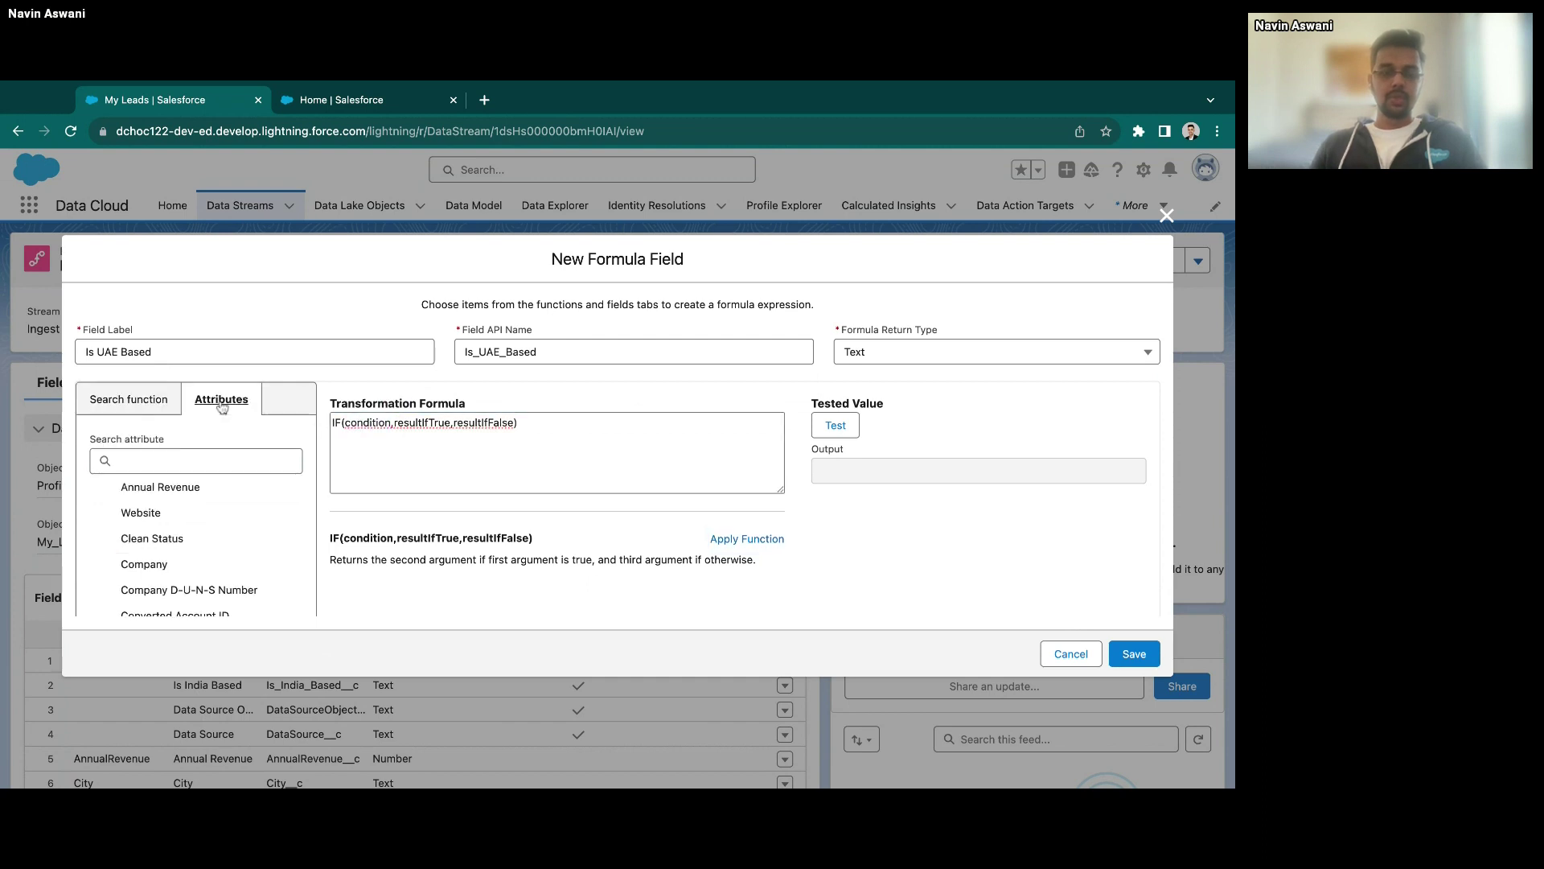
scroll(169, 555, down, 1)
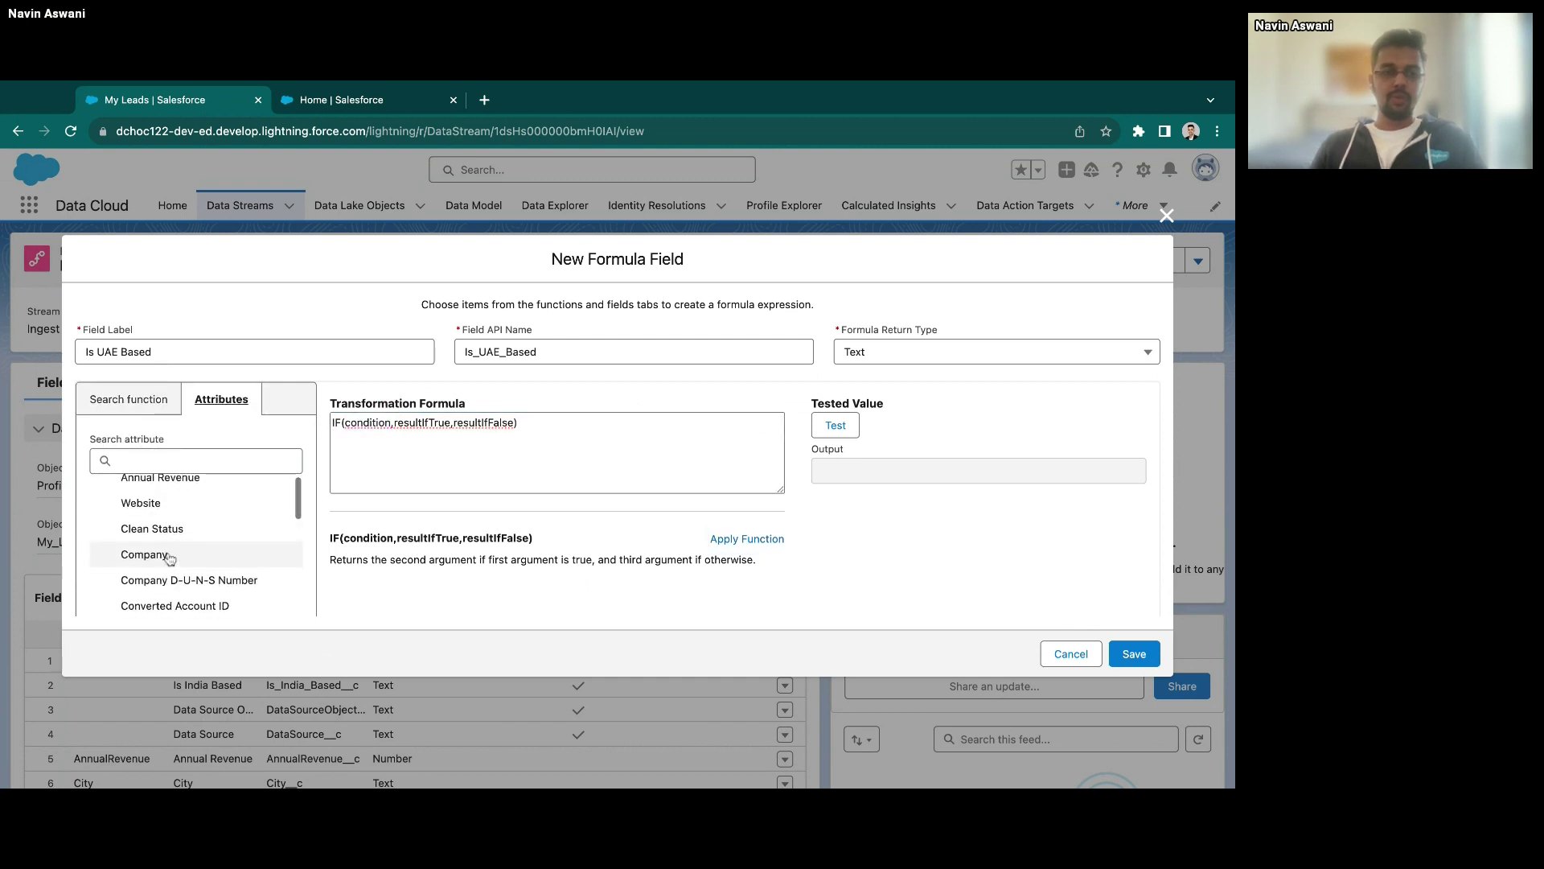
scroll(169, 559, up, 1)
click(184, 463)
text(c)
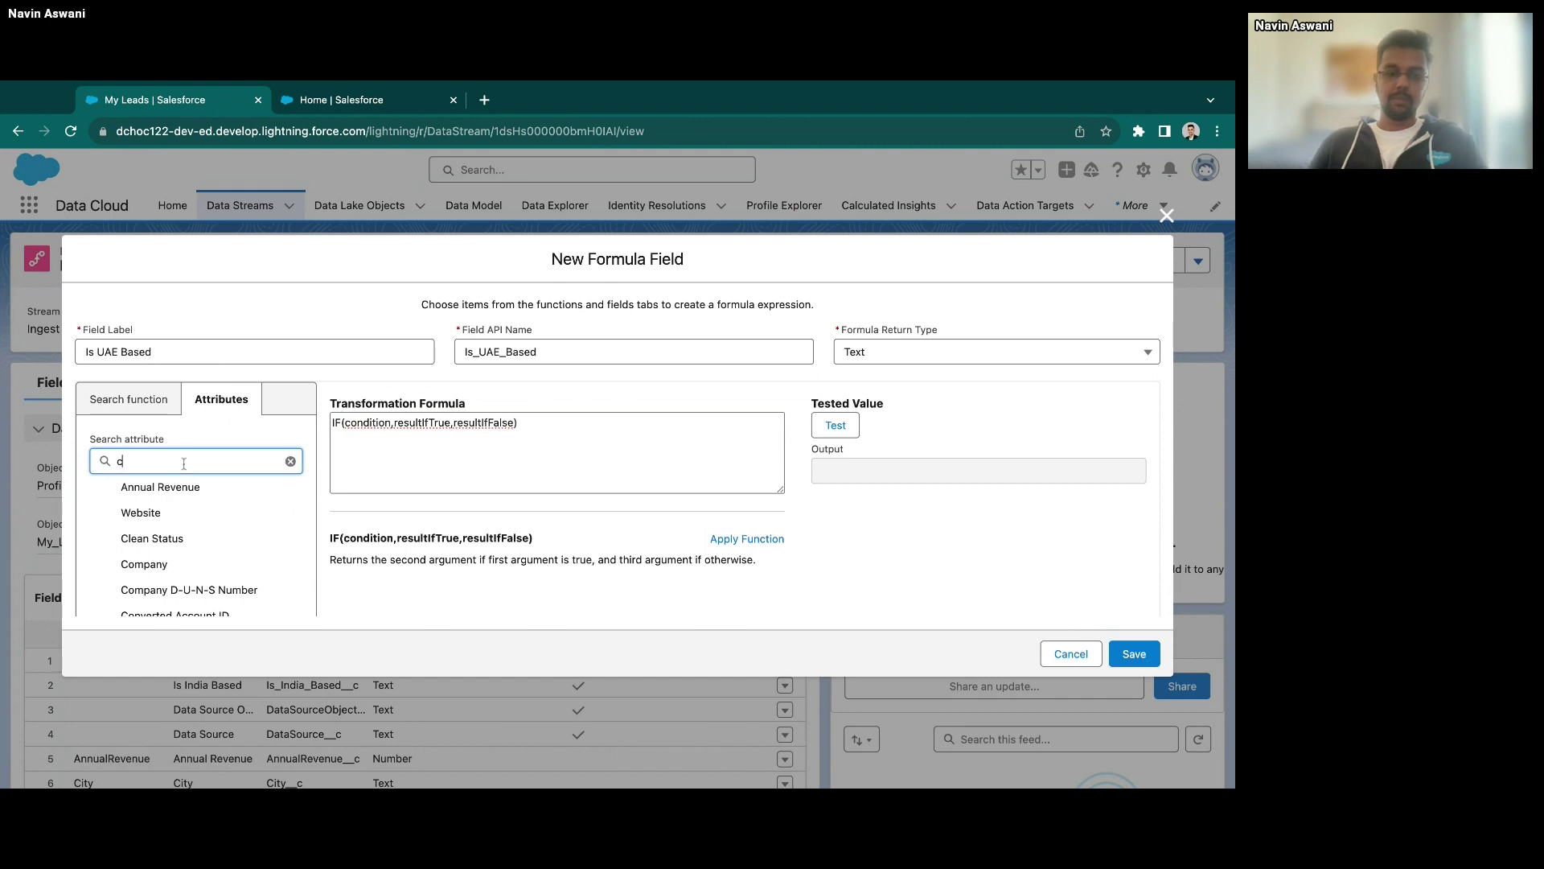
text(oun)
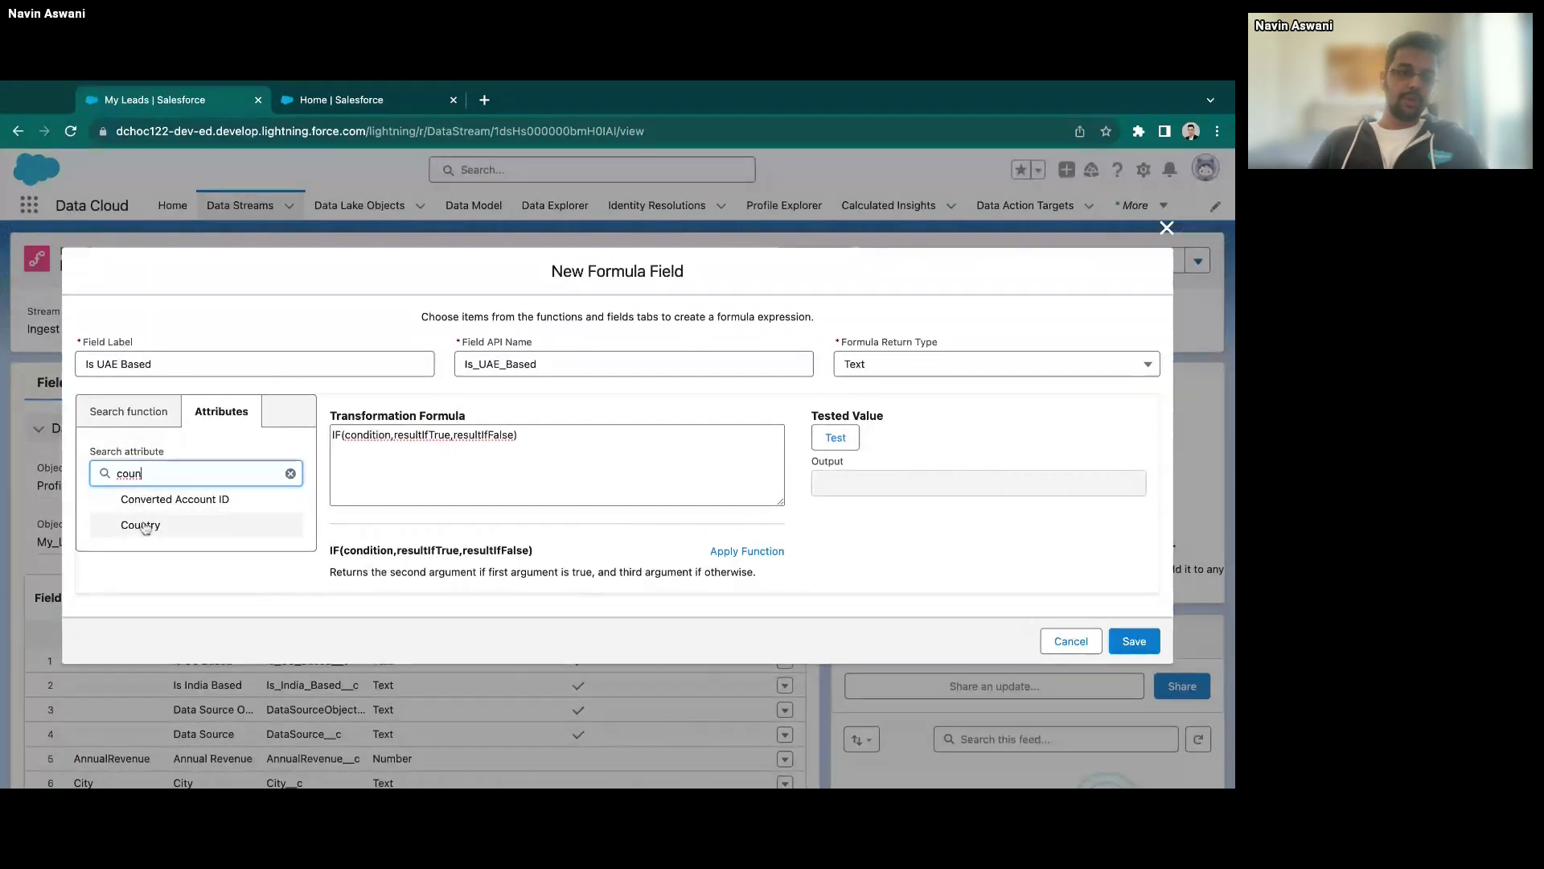
click(372, 437)
double_click(372, 436)
key(BackSpace)
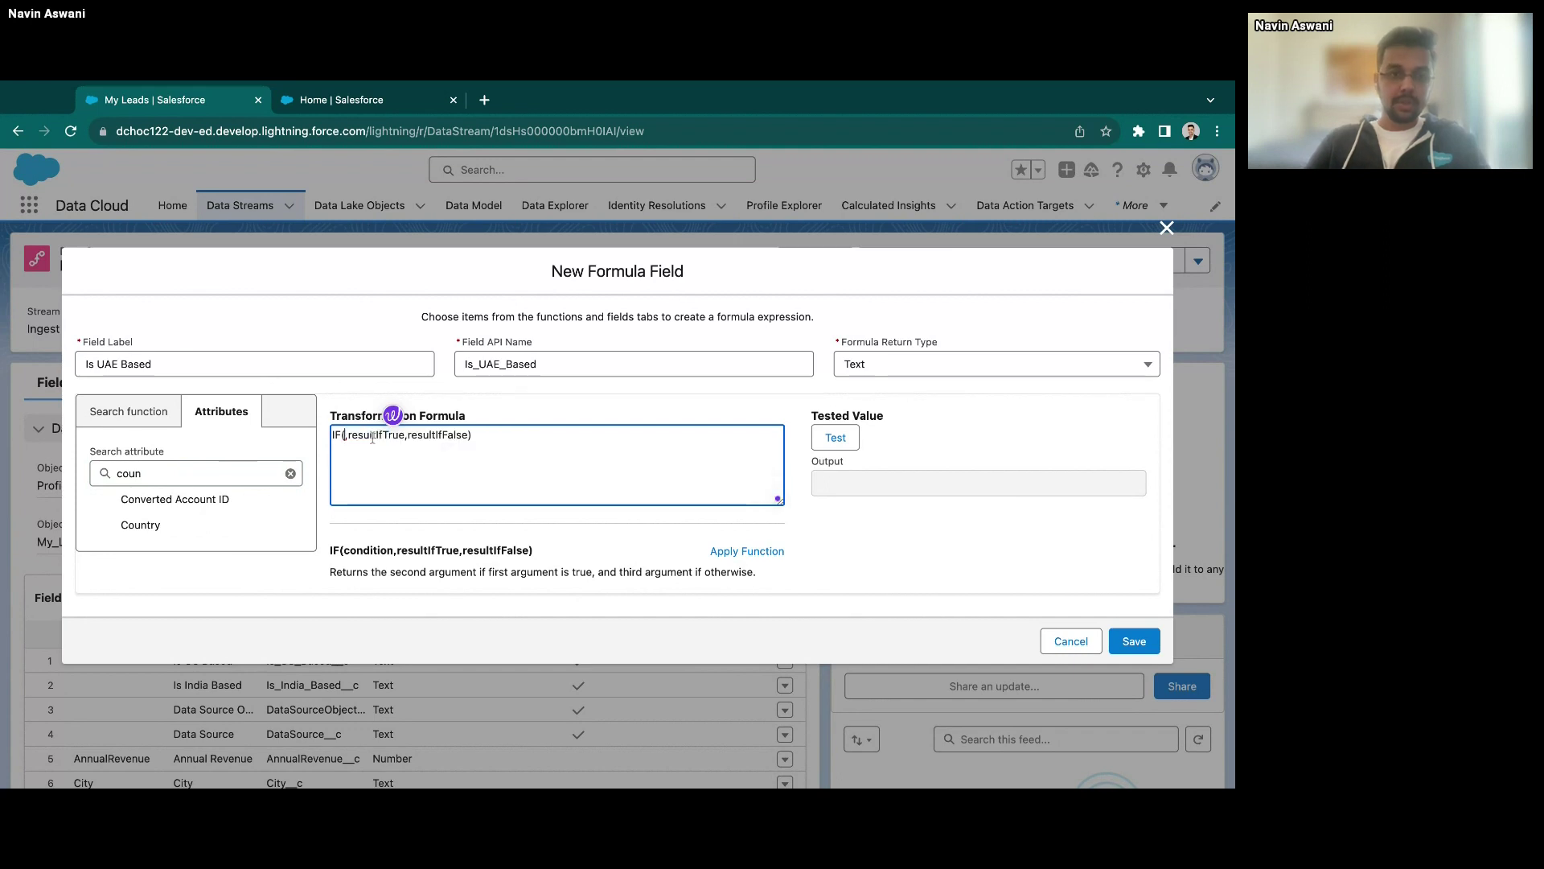
click(153, 526)
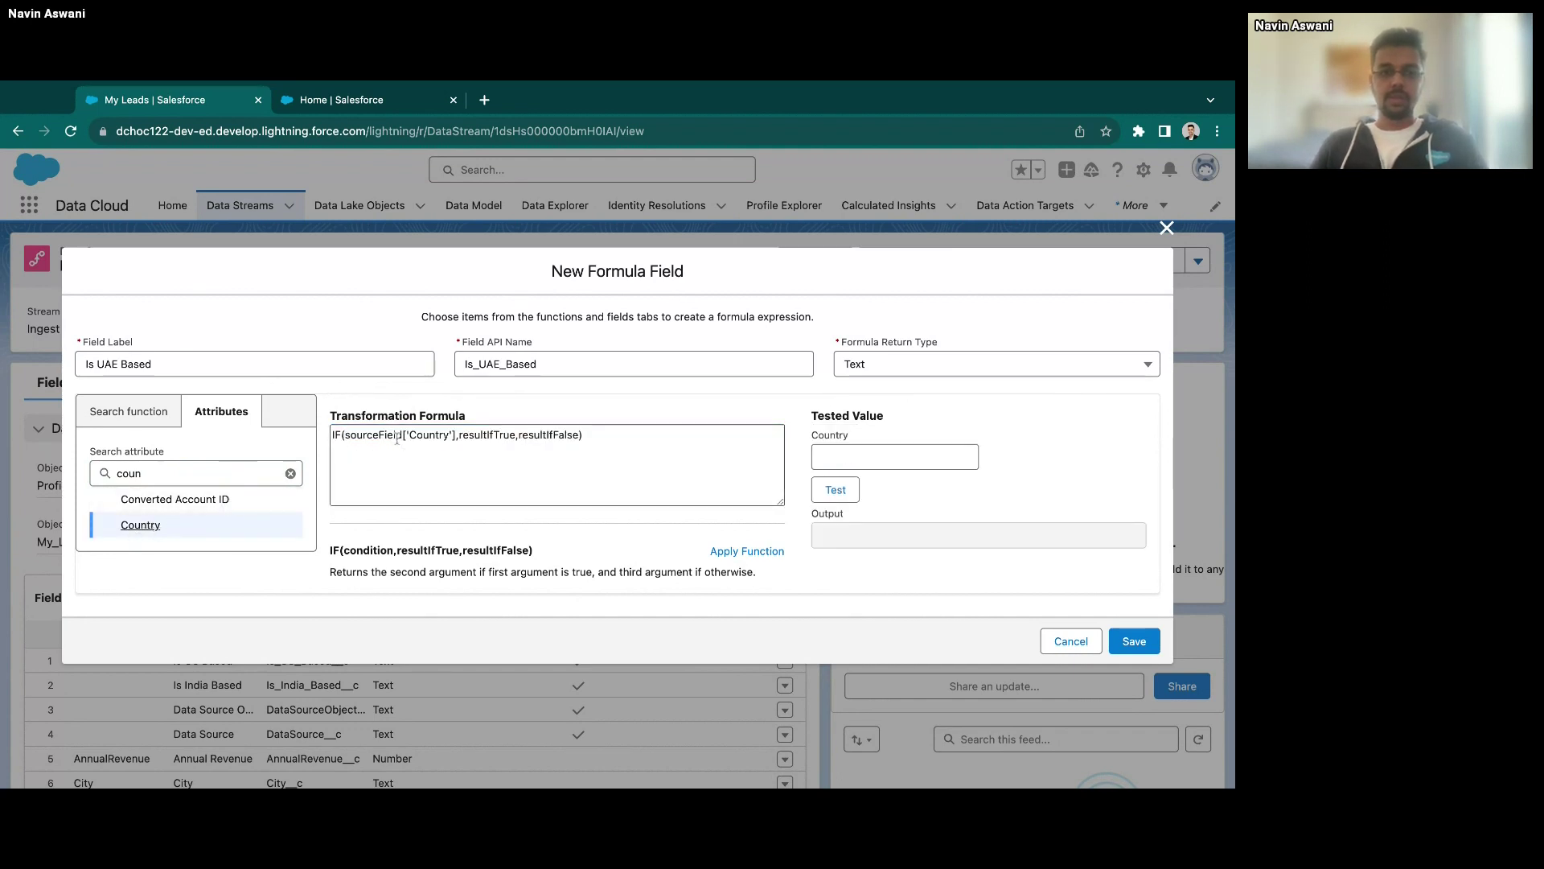
- Complete the IF condition so that the Country source field is compared with == "UAE"
click(454, 435)
text(== )
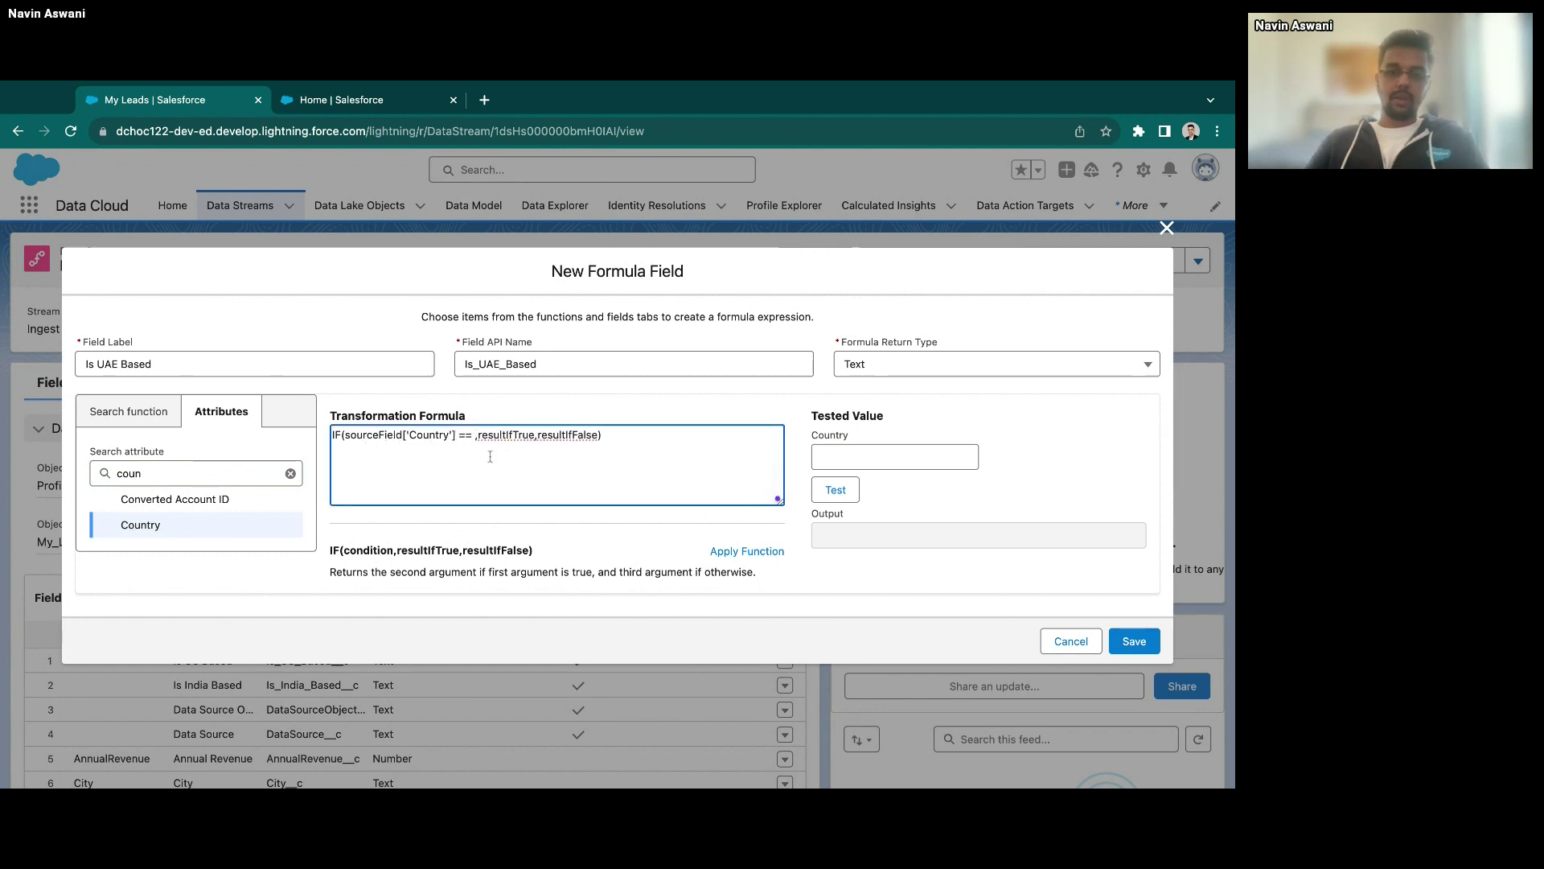
text("")
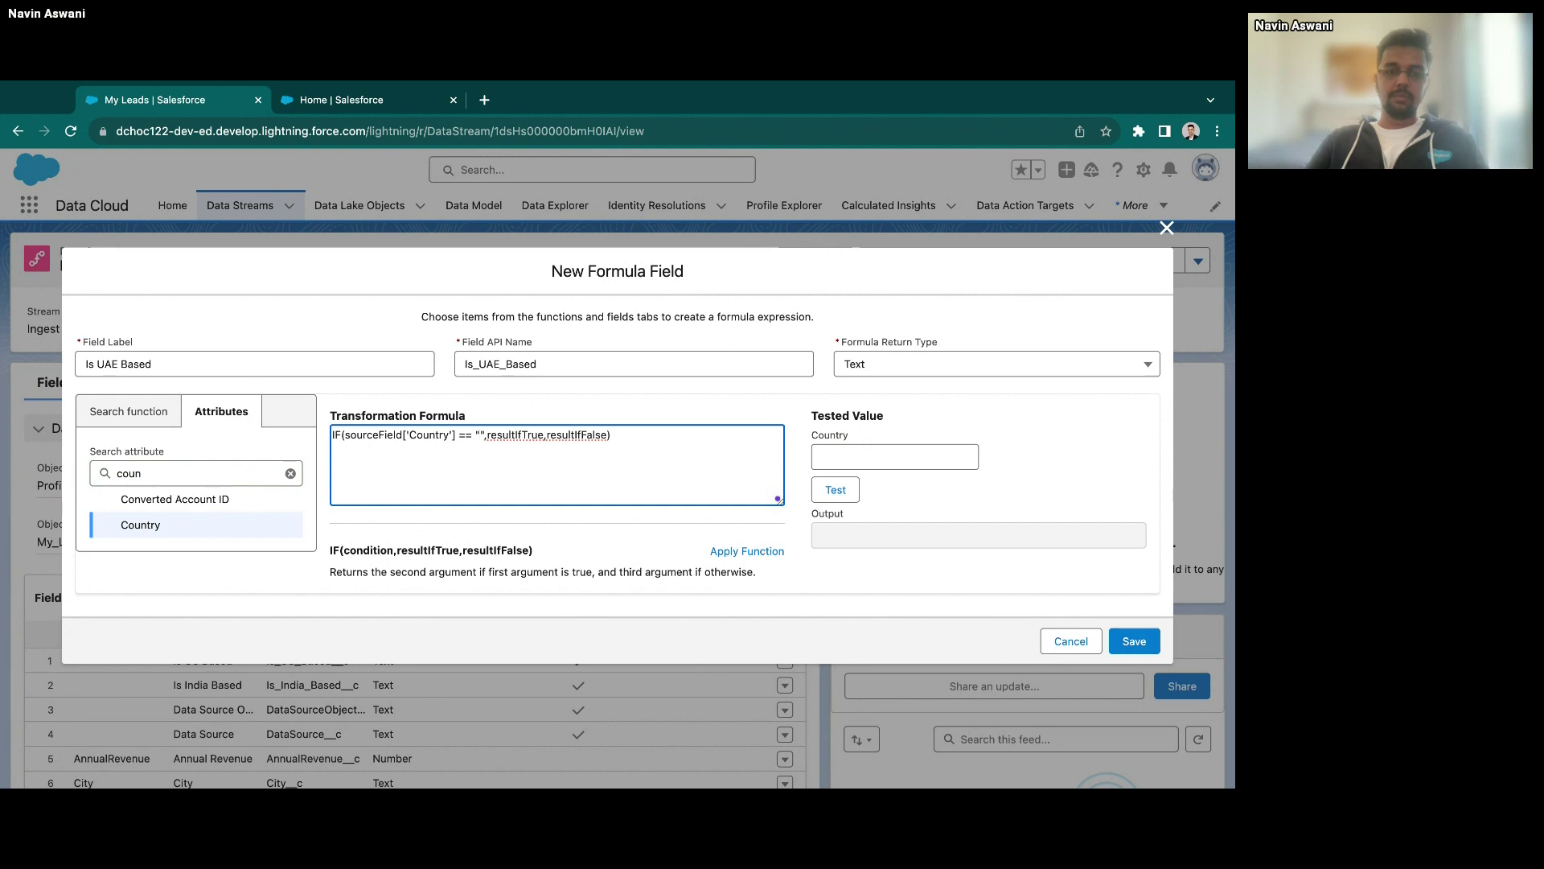
text(UAE)
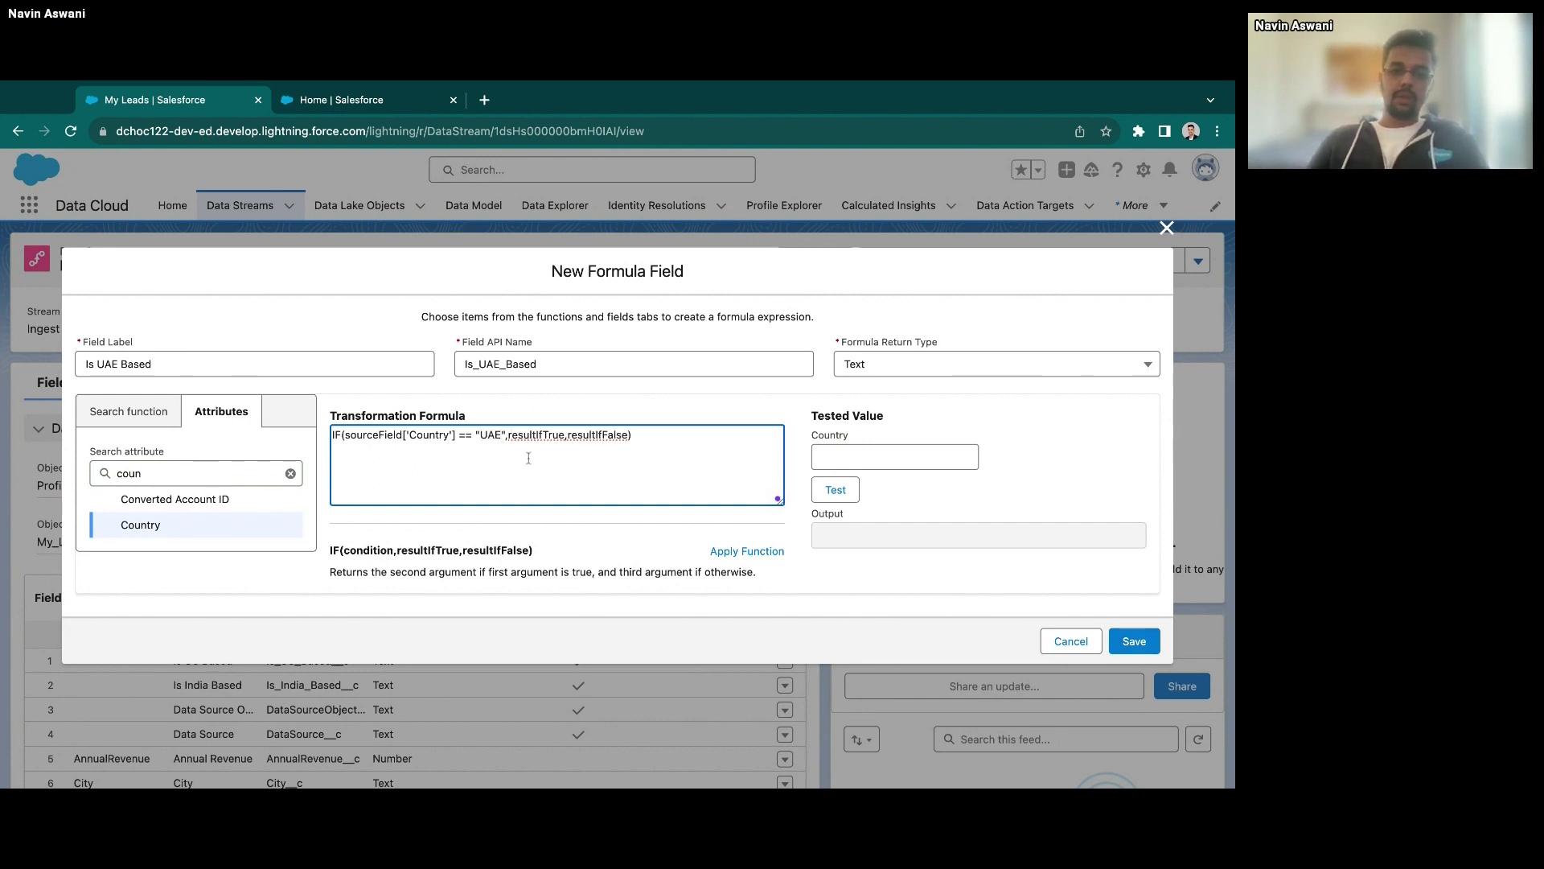
- Replace the IF formula's two result placeholders with "True" and "False"
double_click(537, 434)
text("True)
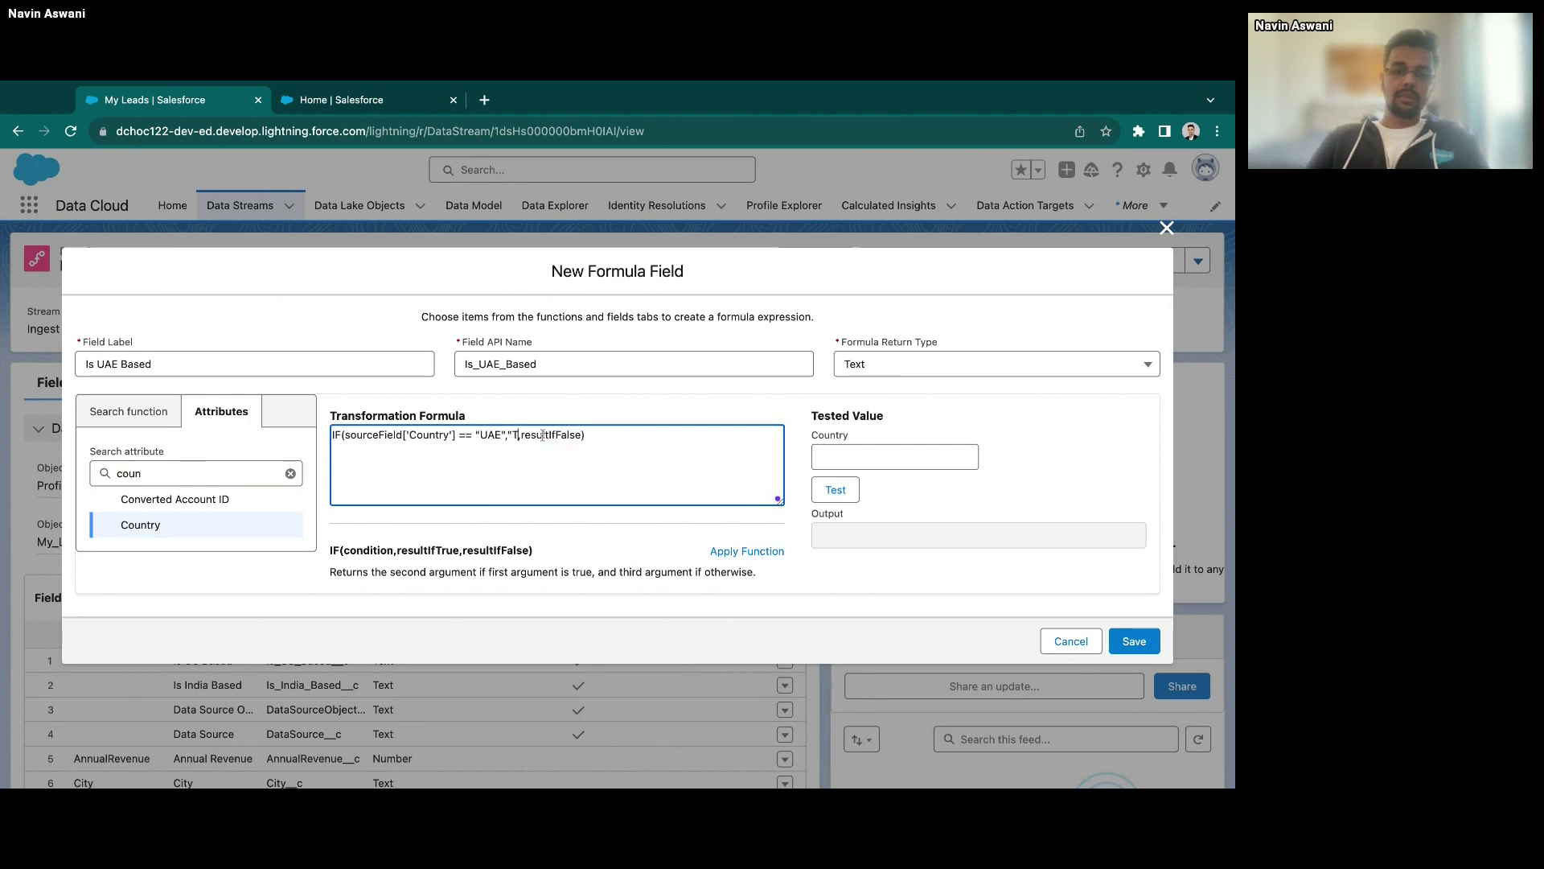
text(")
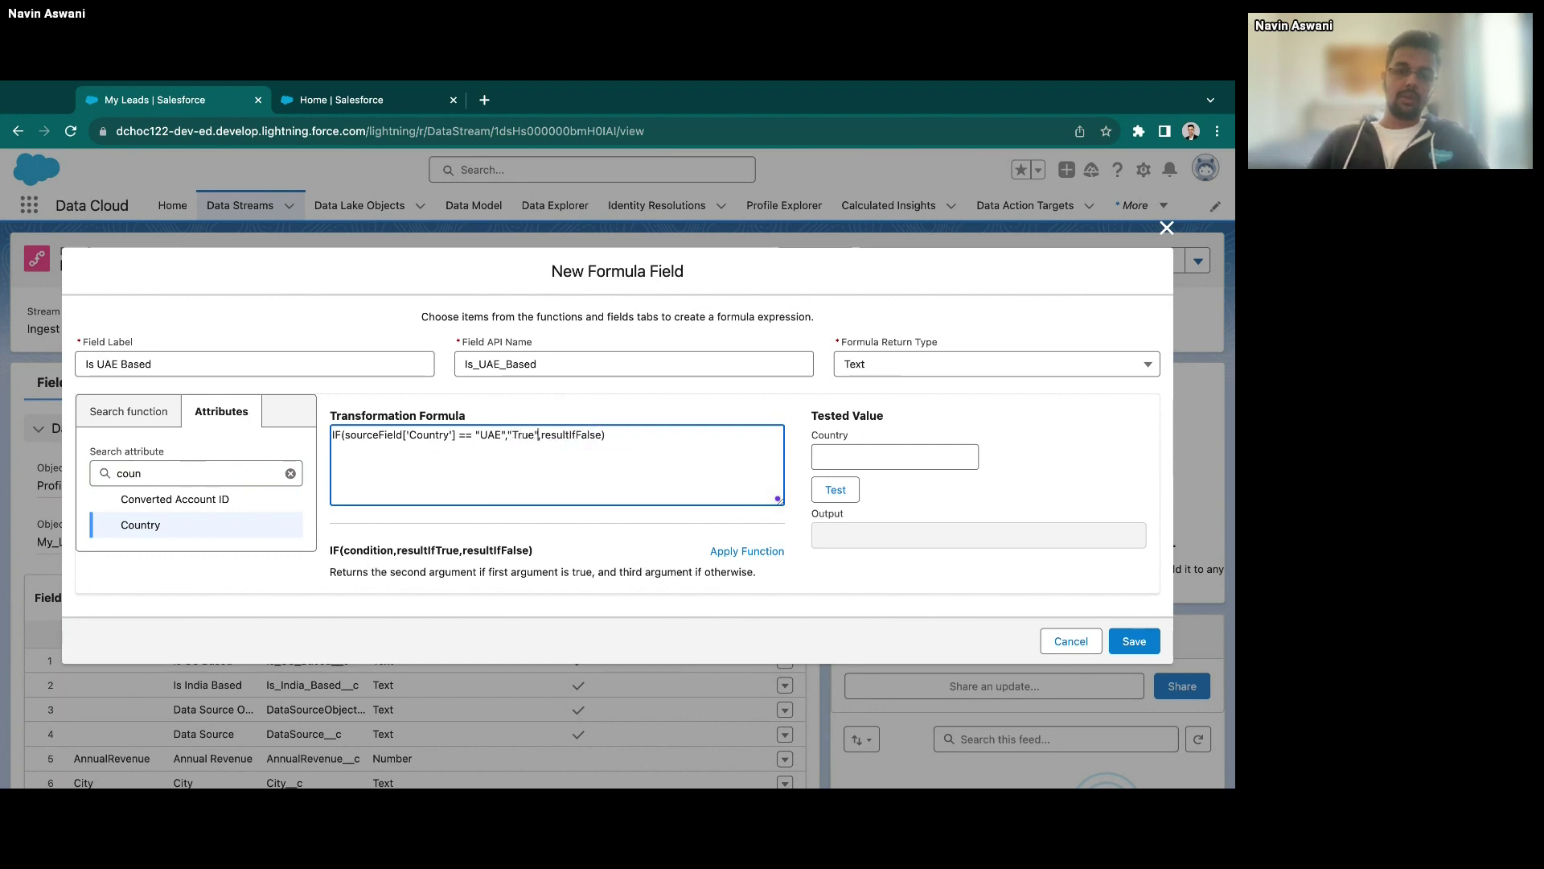
double_click(575, 434)
text("Fa)
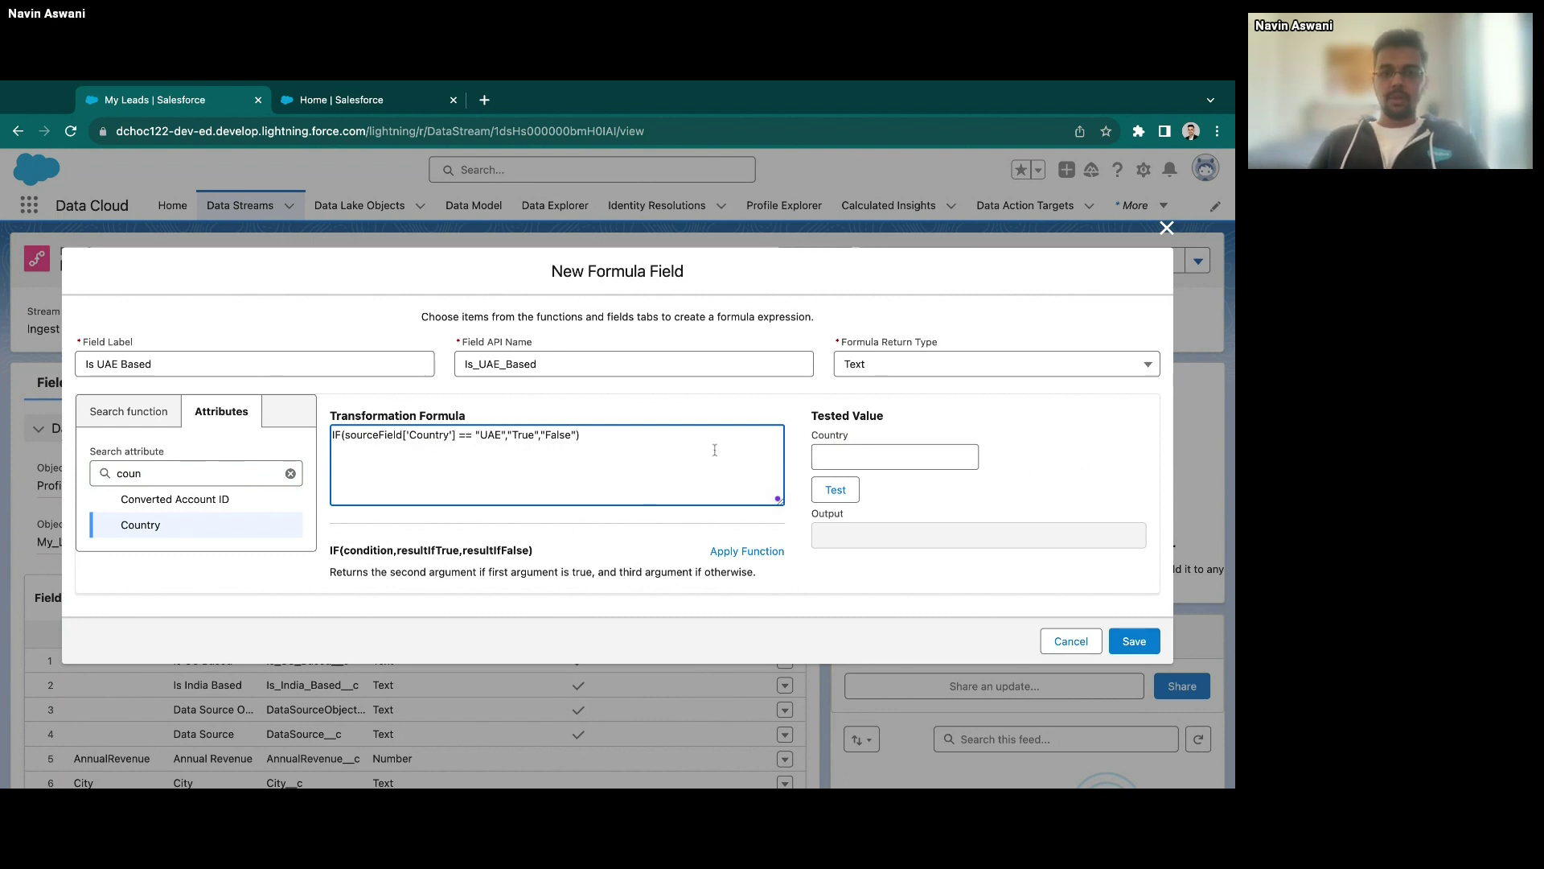
- Test the formula with the Country values India, US and UAE
click(871, 460)
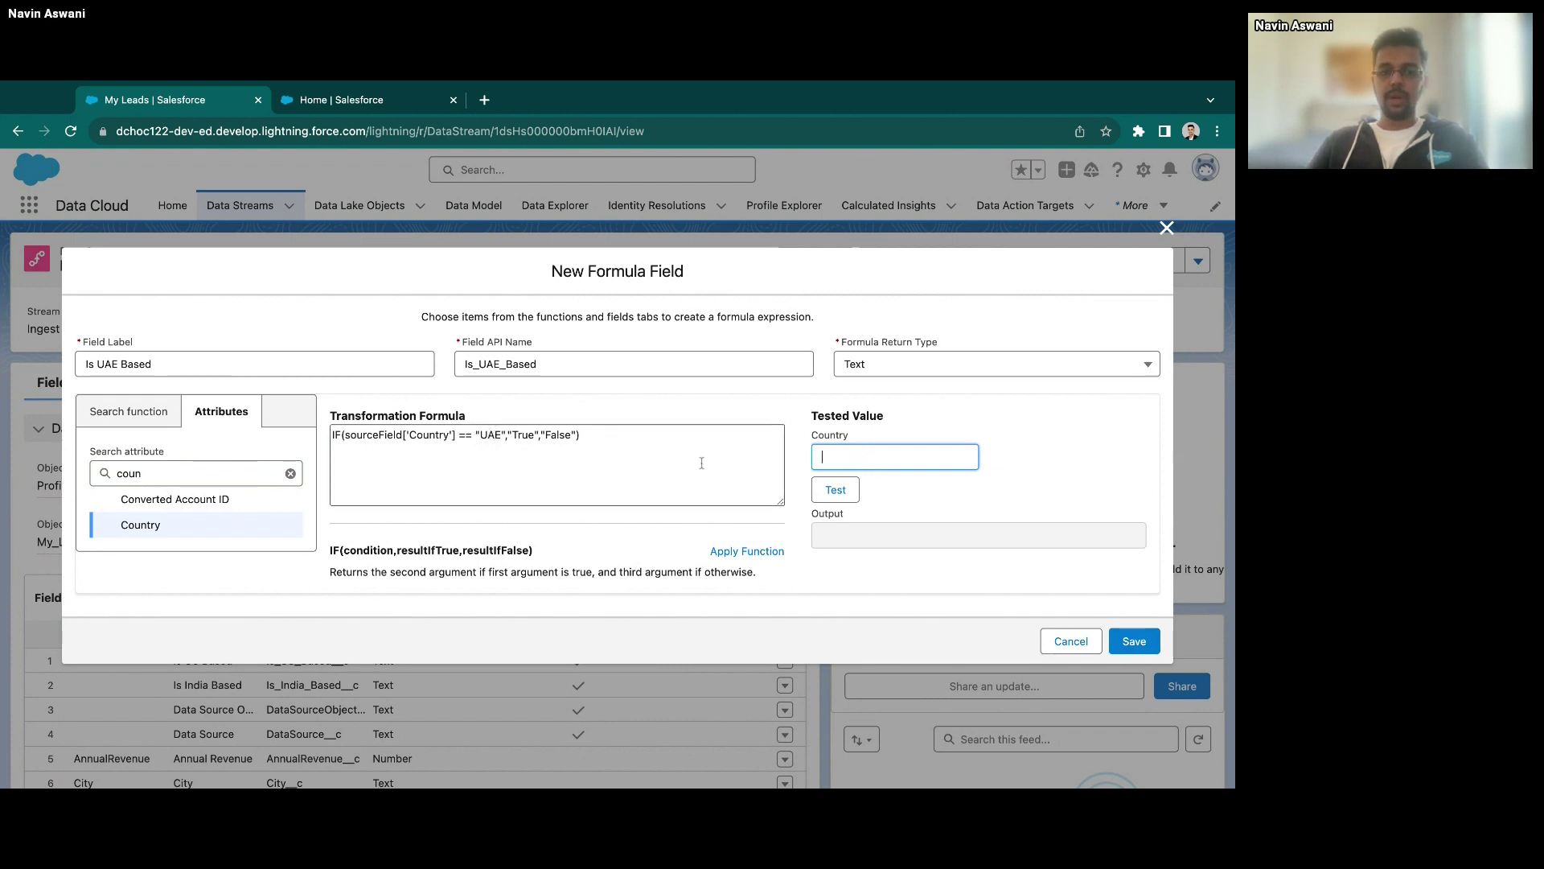
click(835, 489)
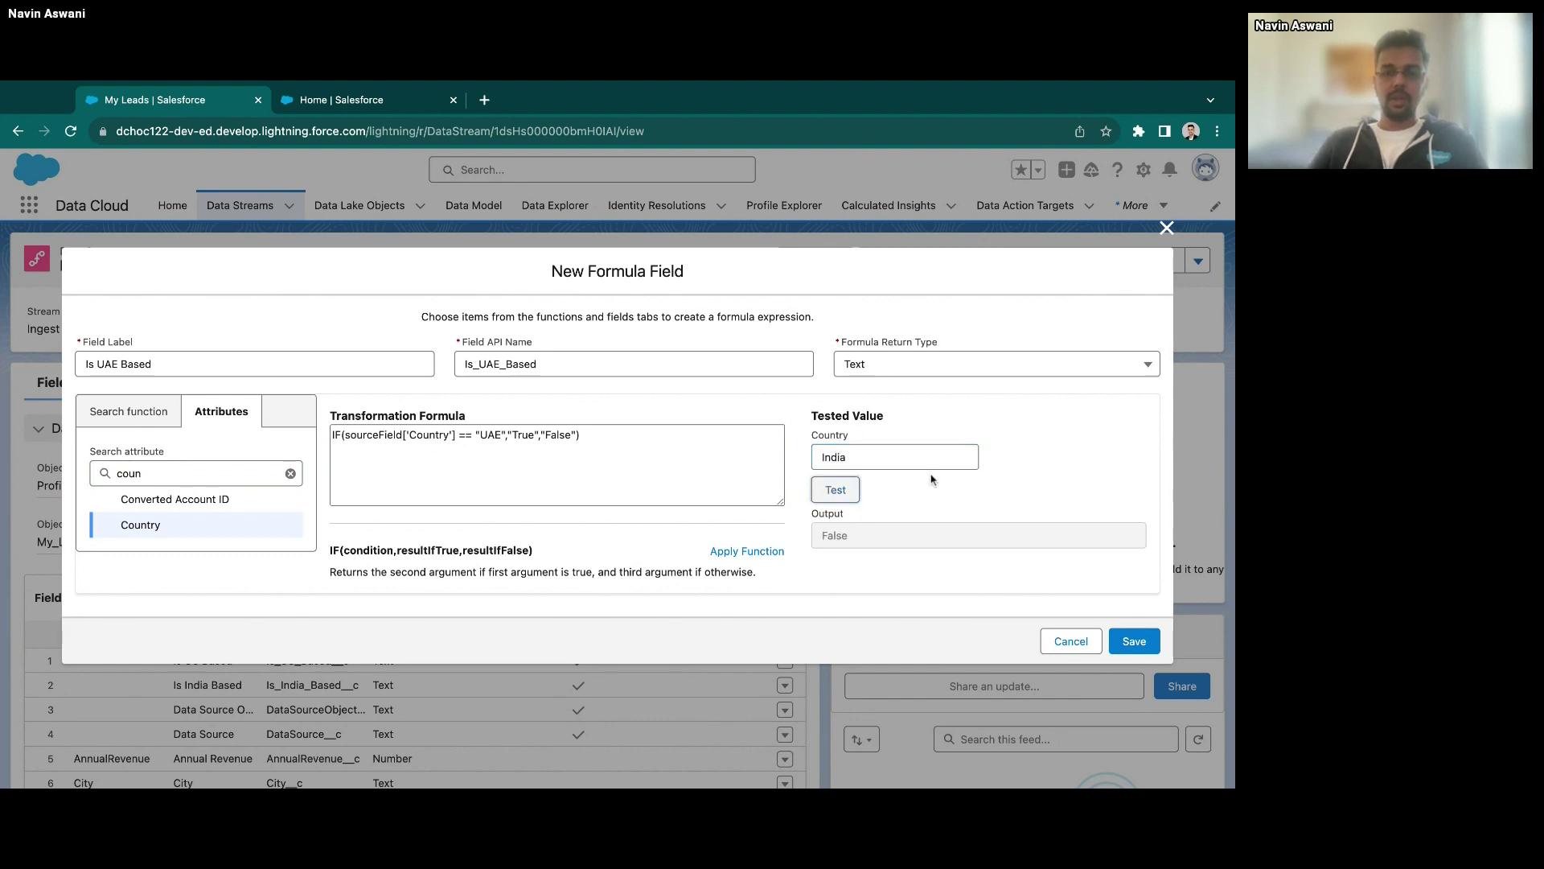
double_click(873, 457)
text(US)
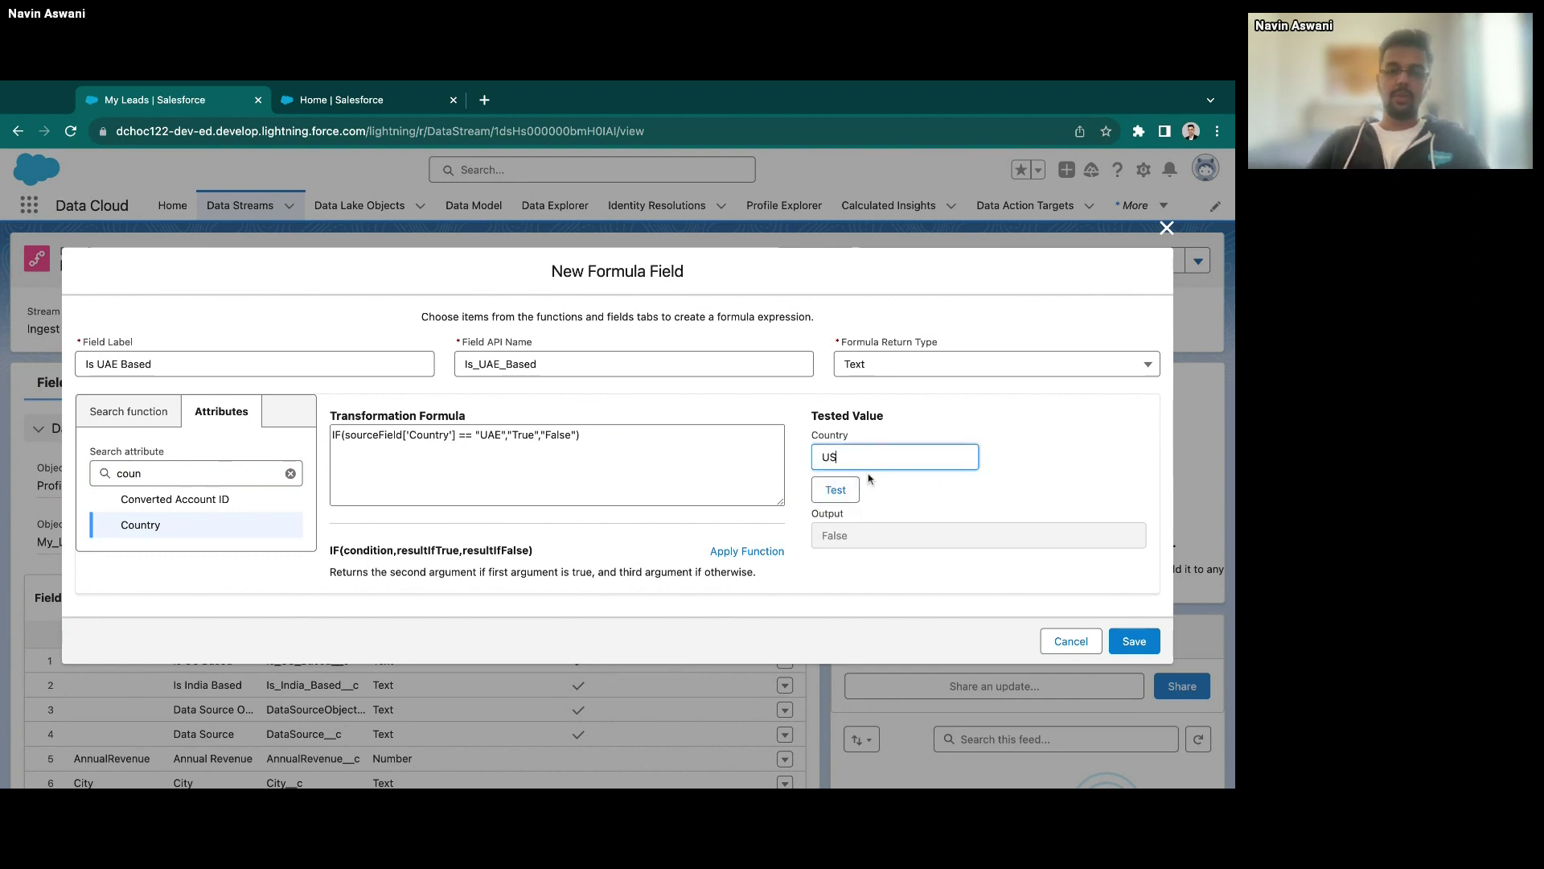
click(845, 491)
double_click(851, 458)
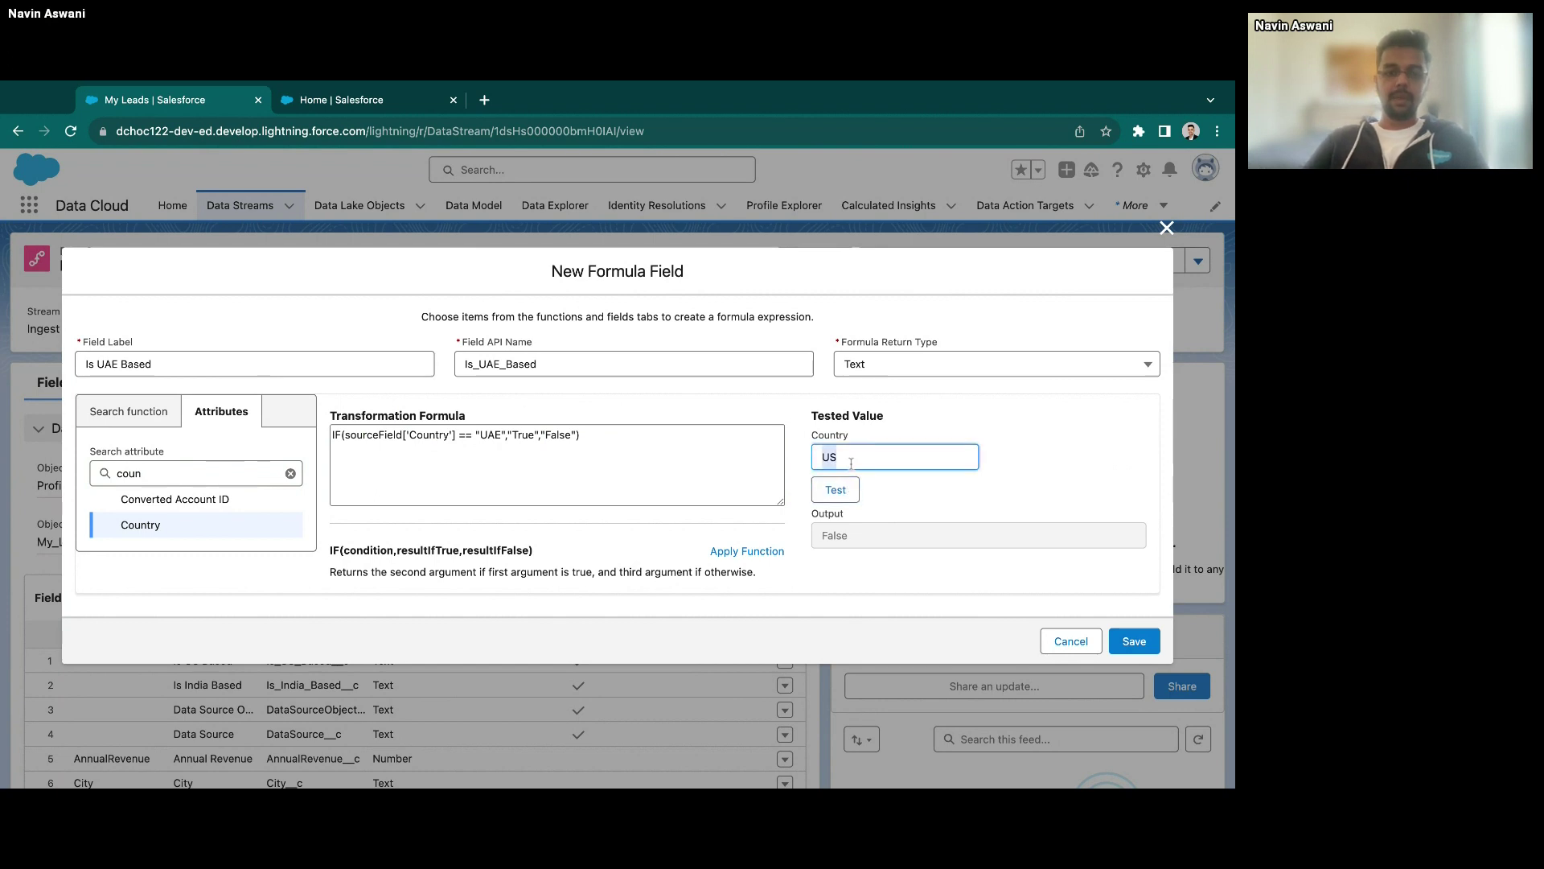
text(UAE)
click(835, 489)
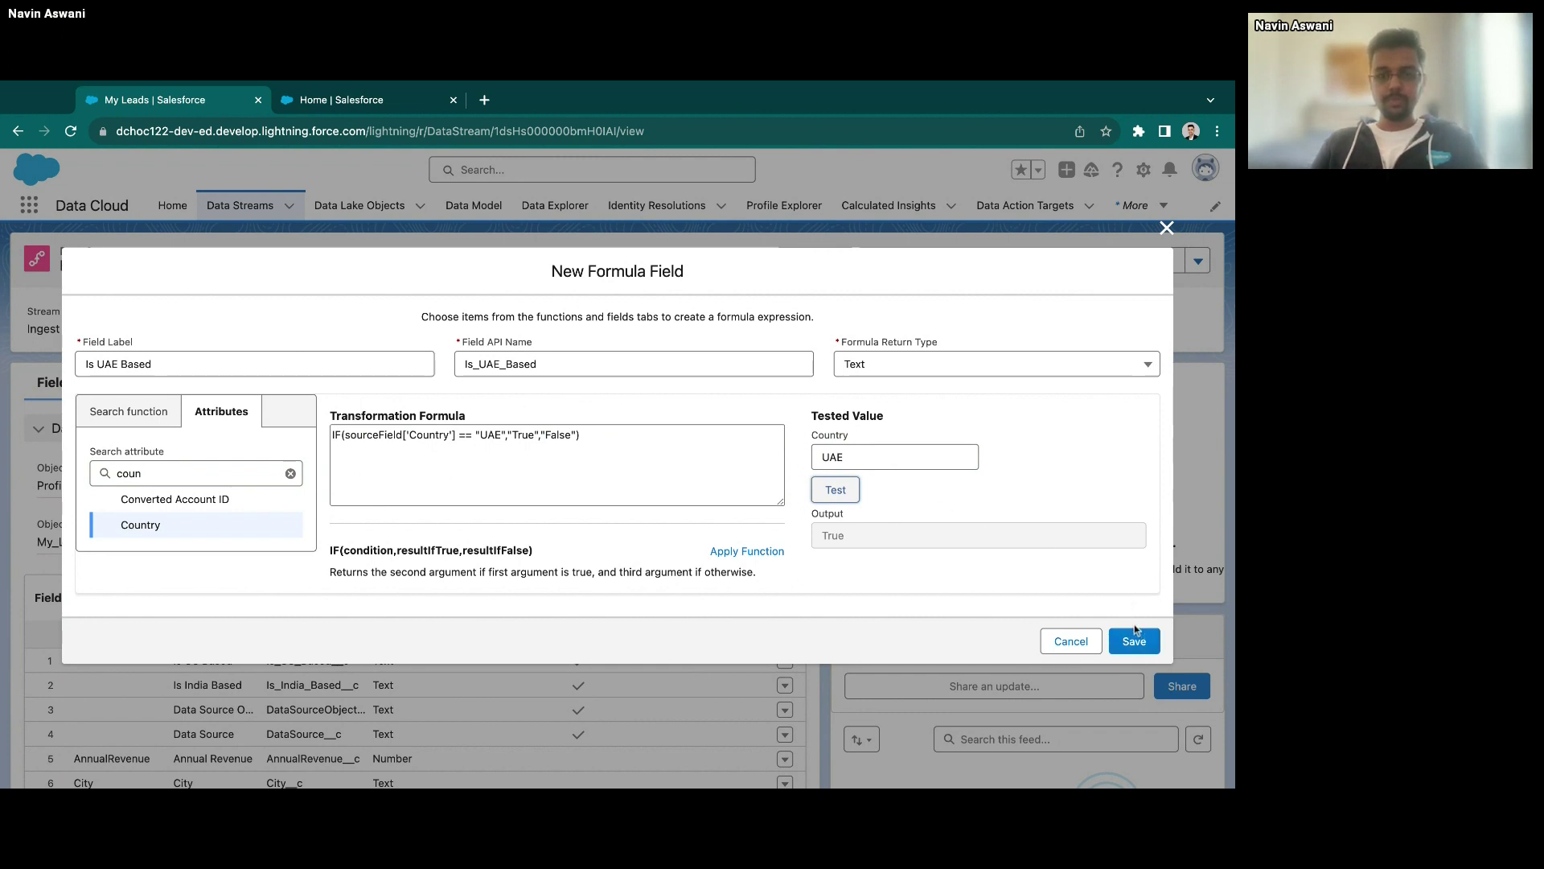
click(180, 361)
triple_click(180, 362)
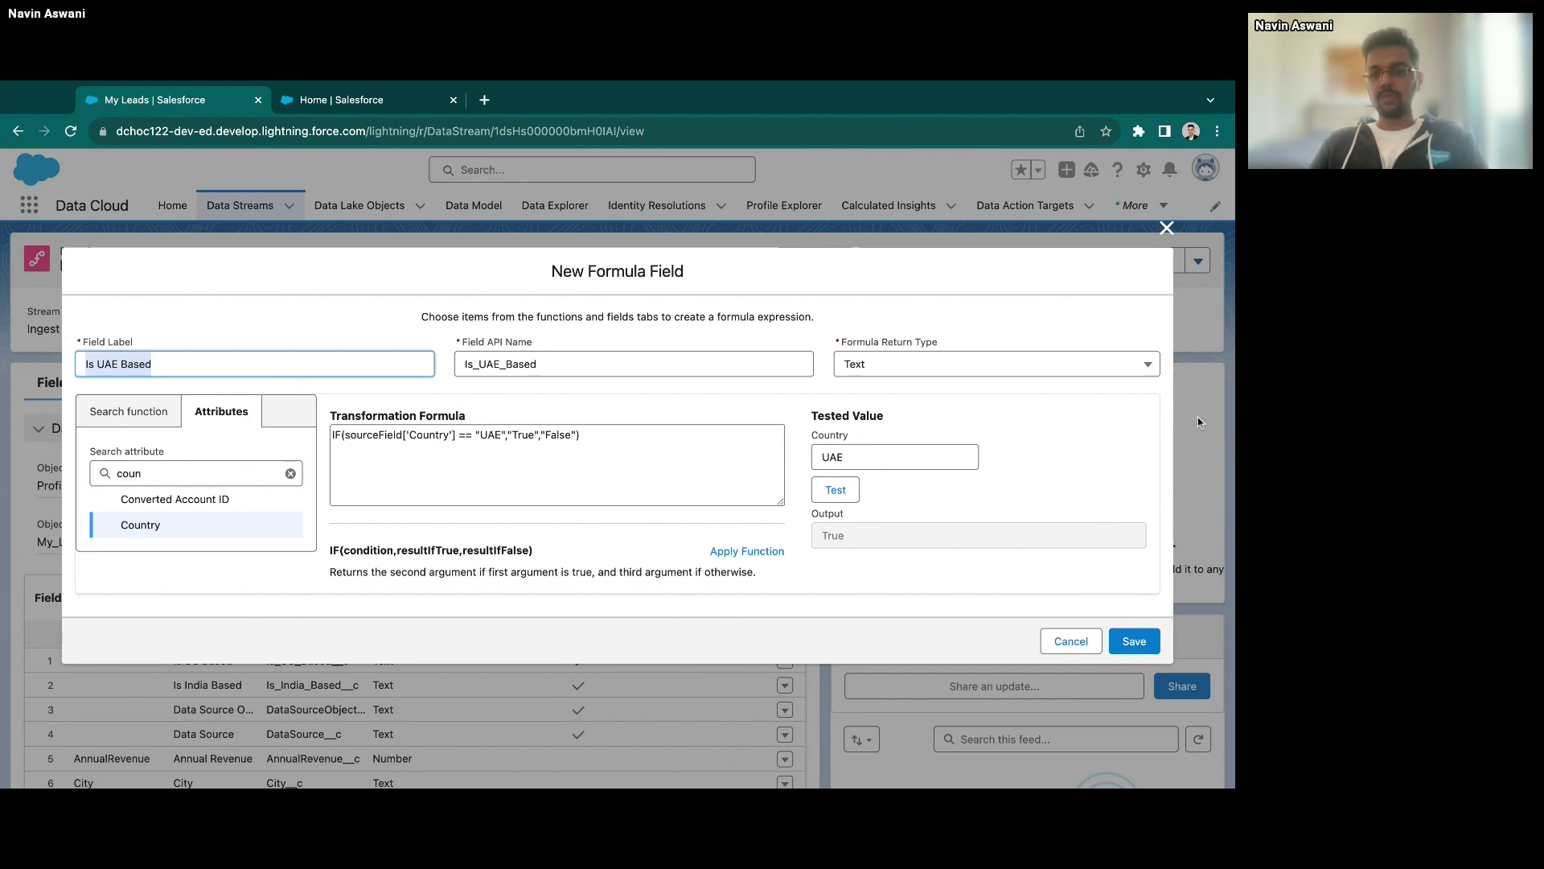
- Save the Is UAE Based formula field and check its entry in the My Leads stream's field list
click(1134, 641)
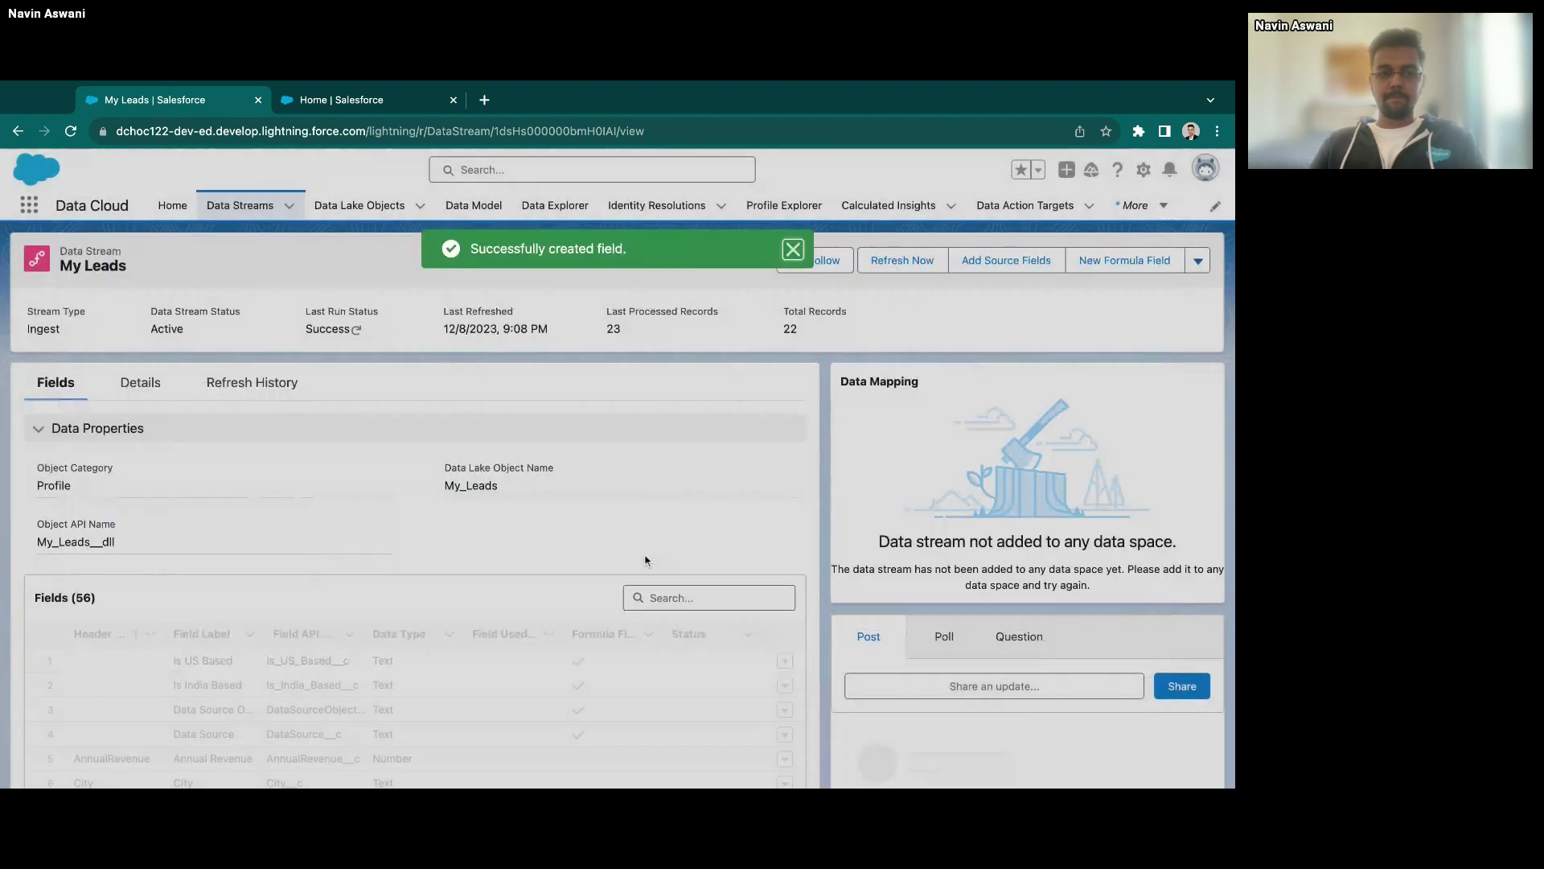
scroll(321, 539, down, 5)
scroll(298, 563, up, 3)
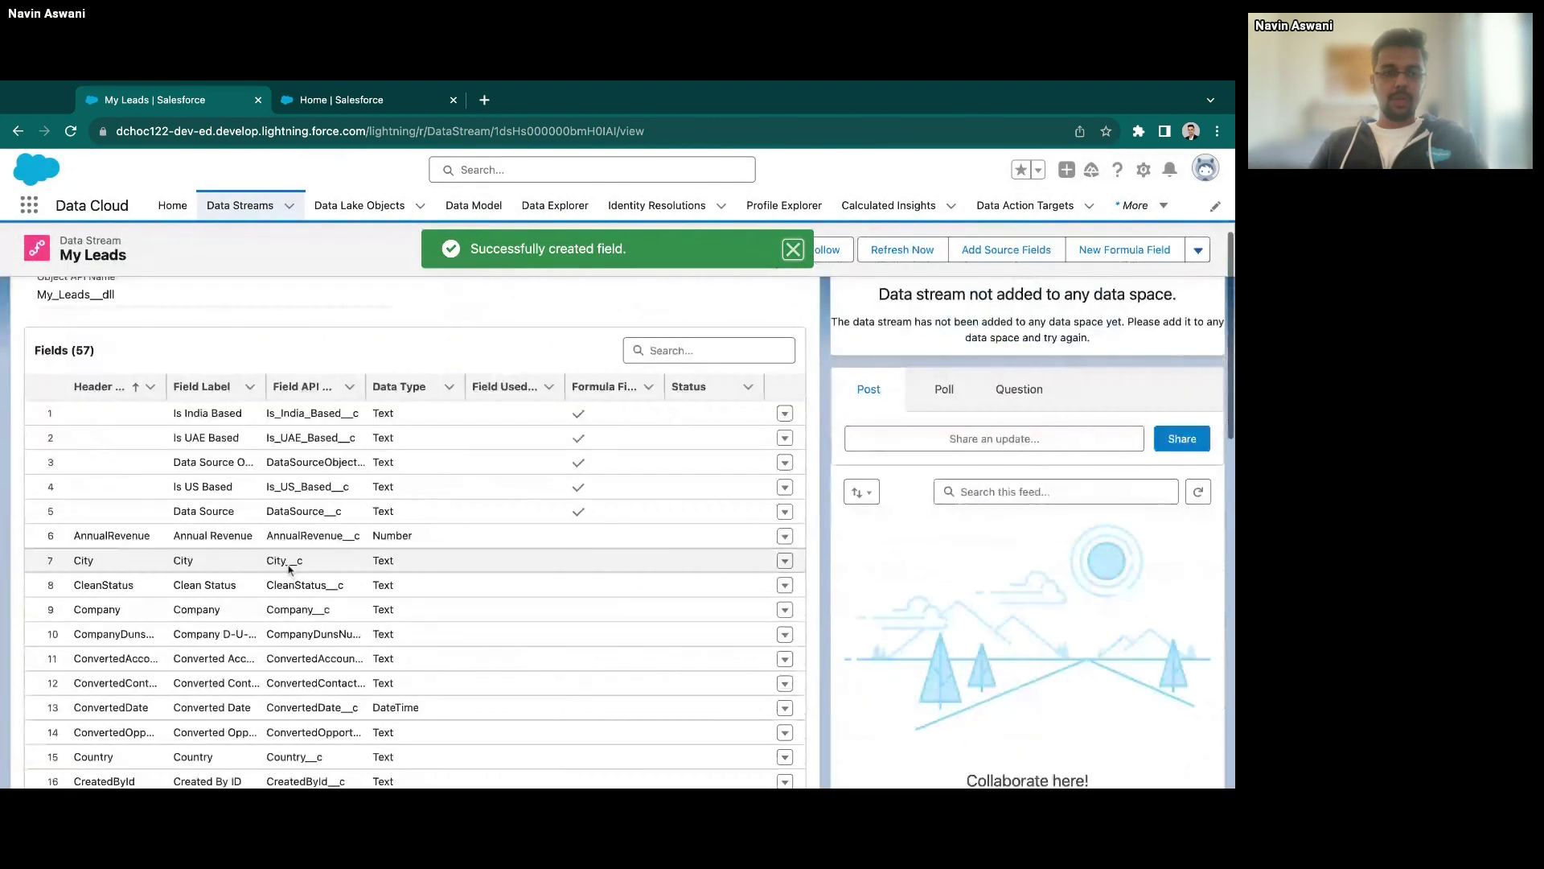
scroll(288, 570, up, 1)
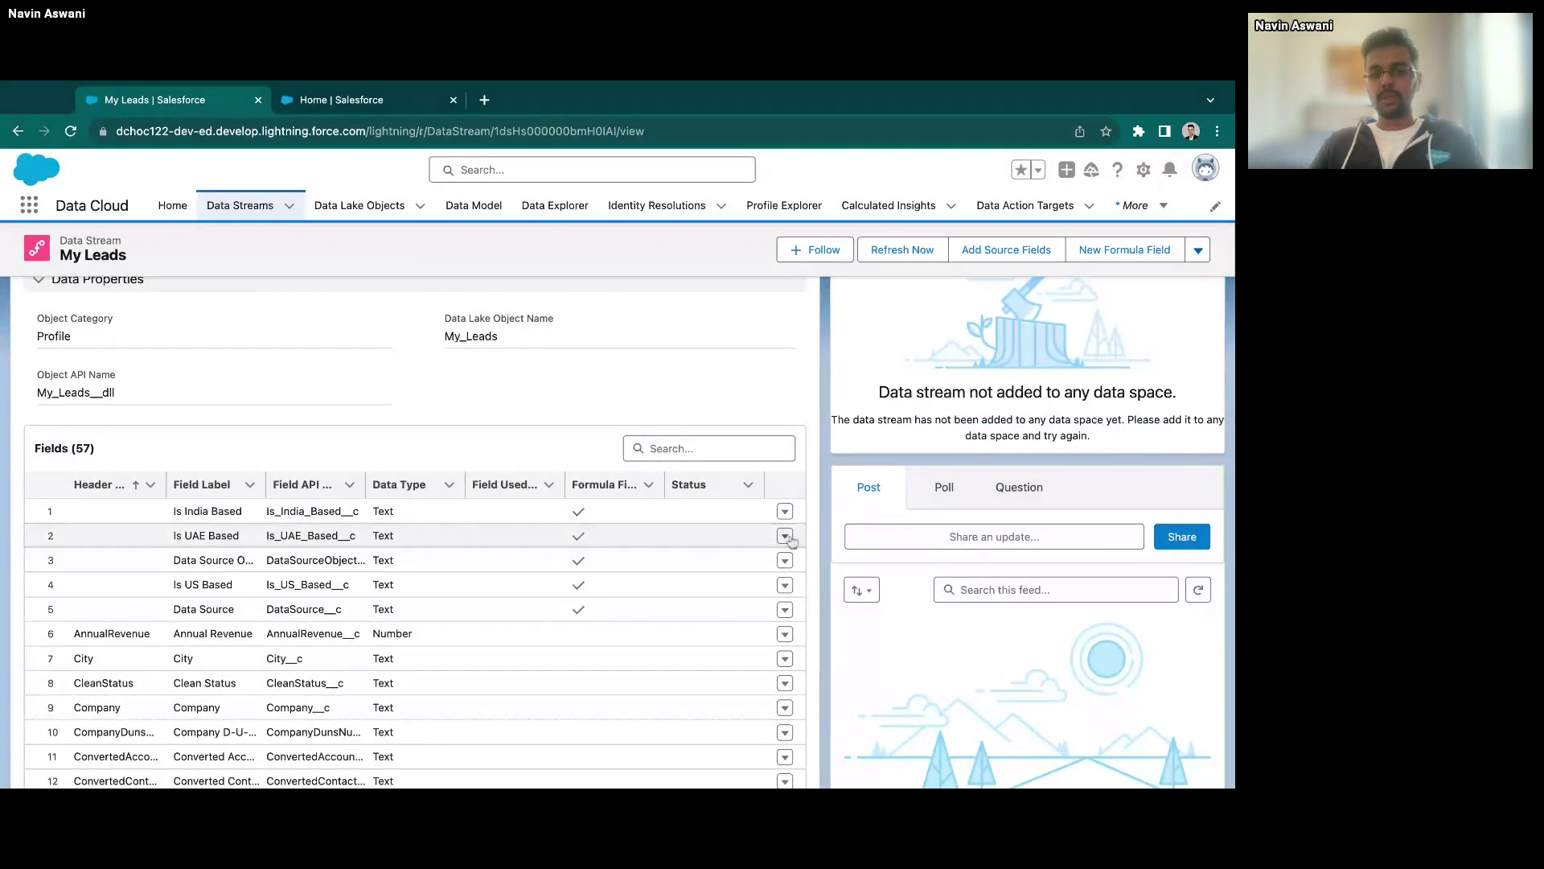
scroll(796, 539, up, 4)
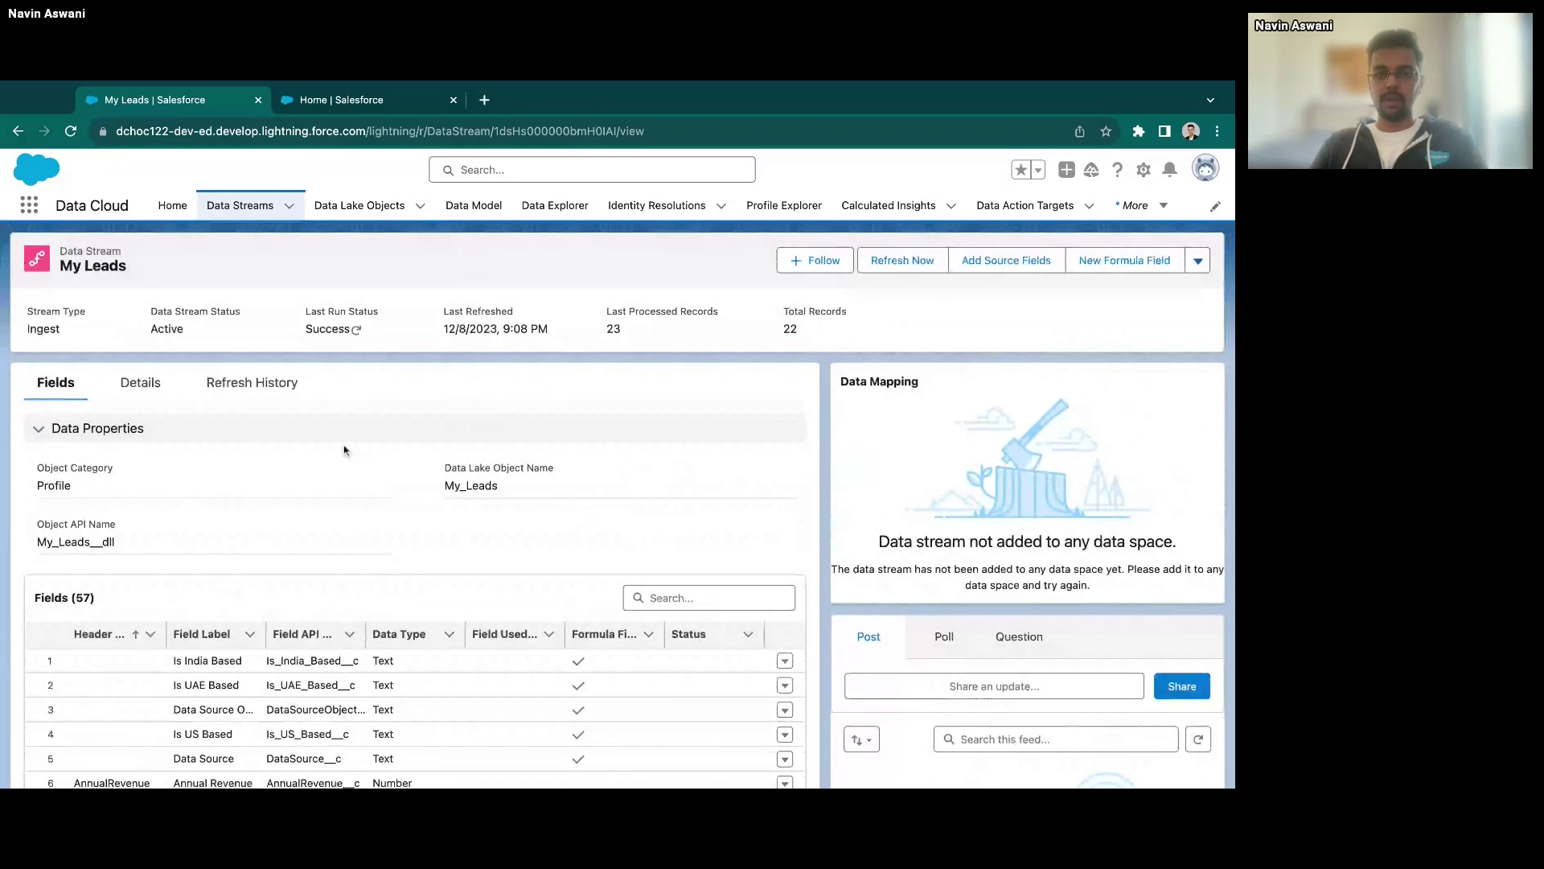
- Open the Lead data model object from the mapped objects and review its details and field list
click(474, 206)
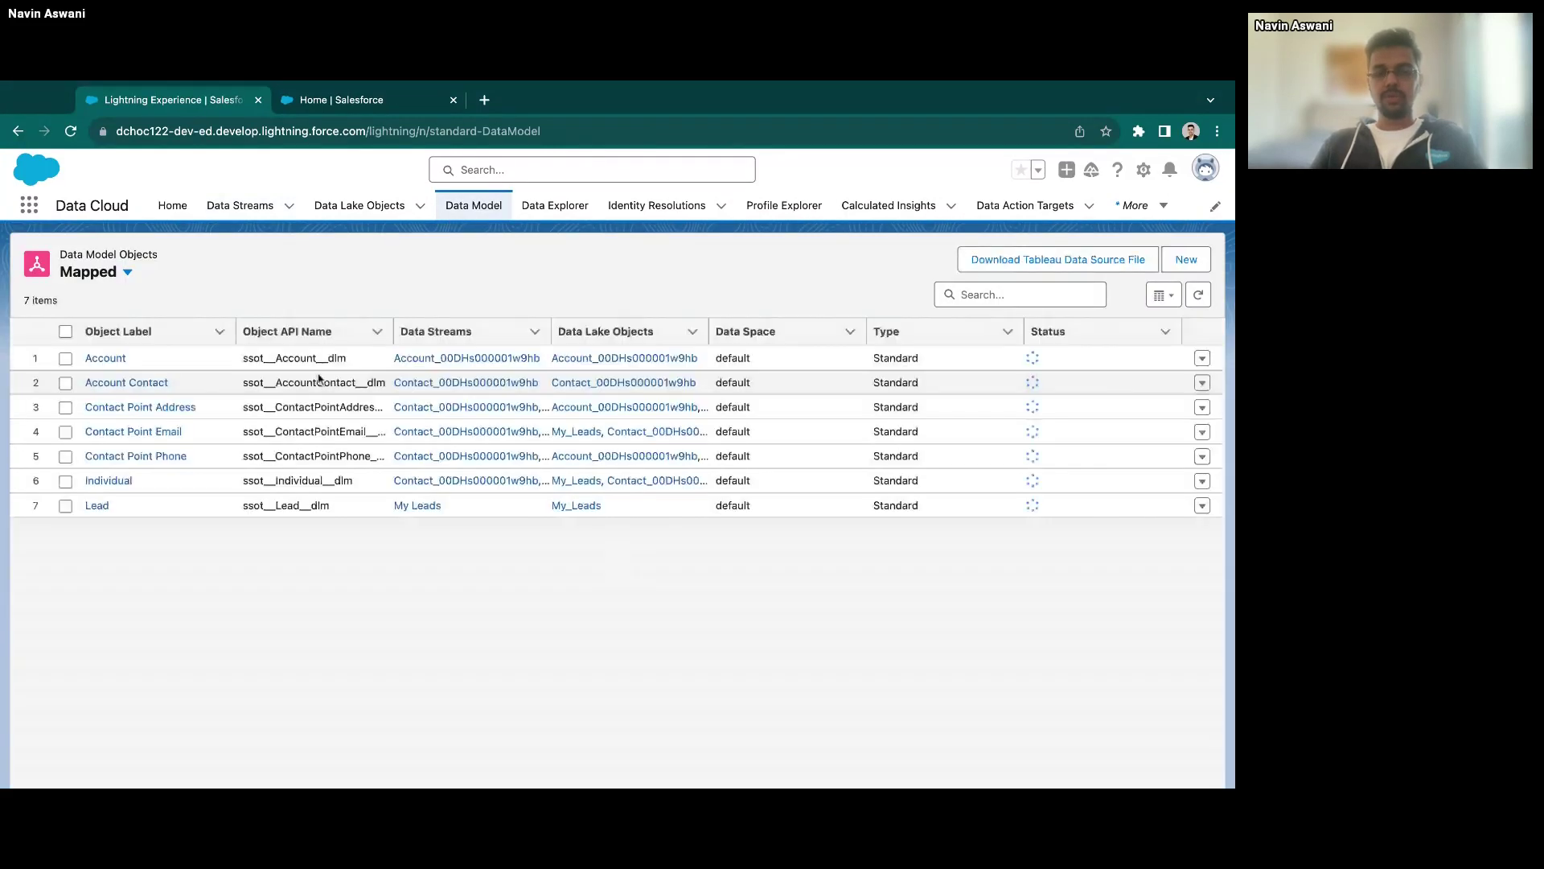
click(96, 505)
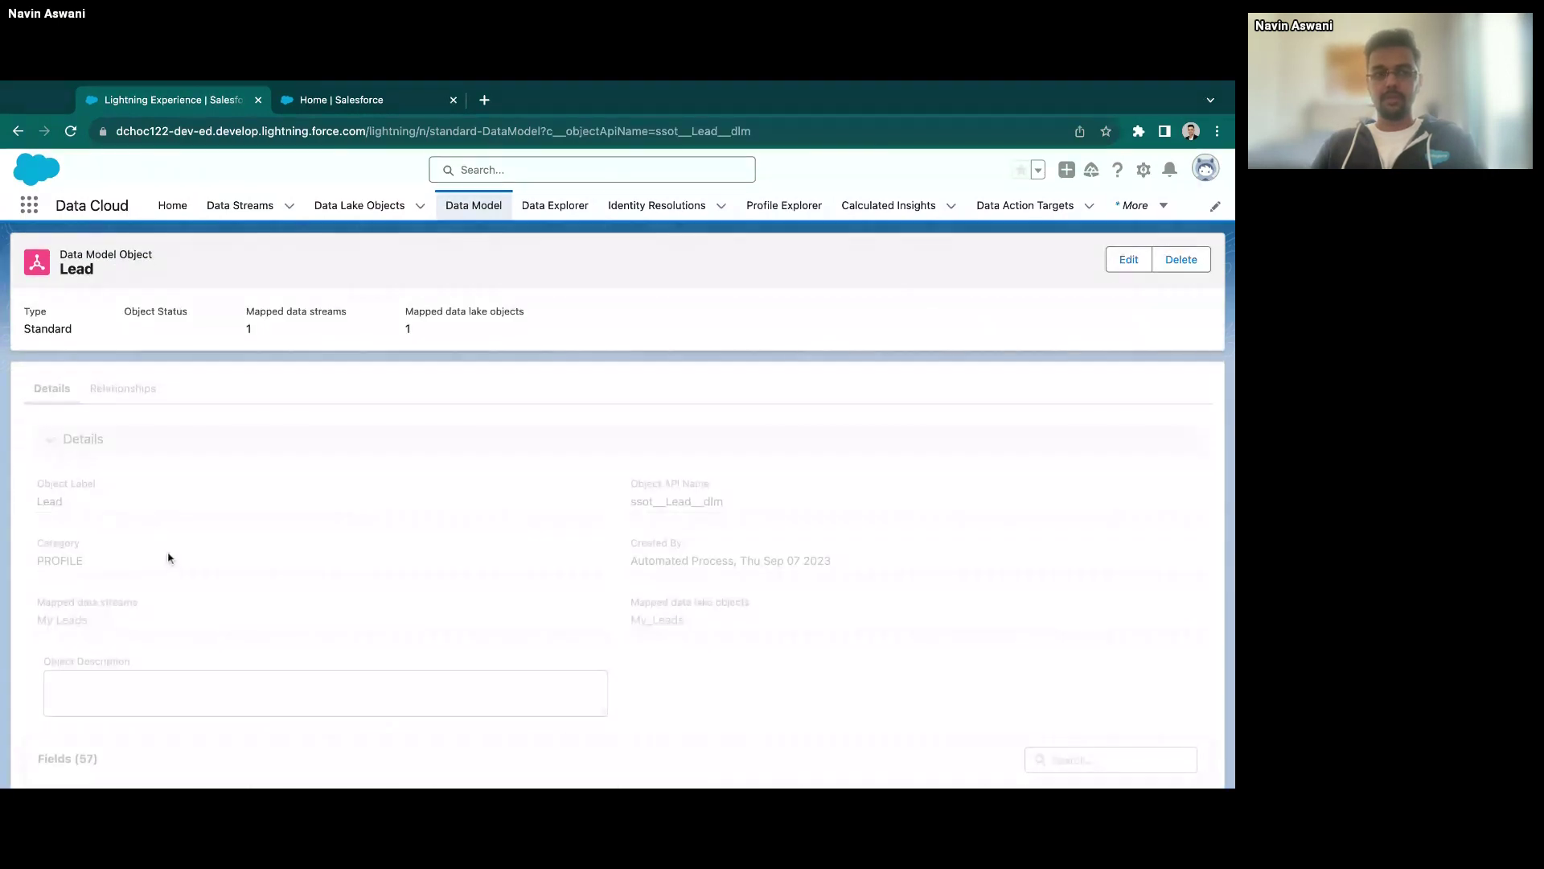
scroll(170, 561, down, 3)
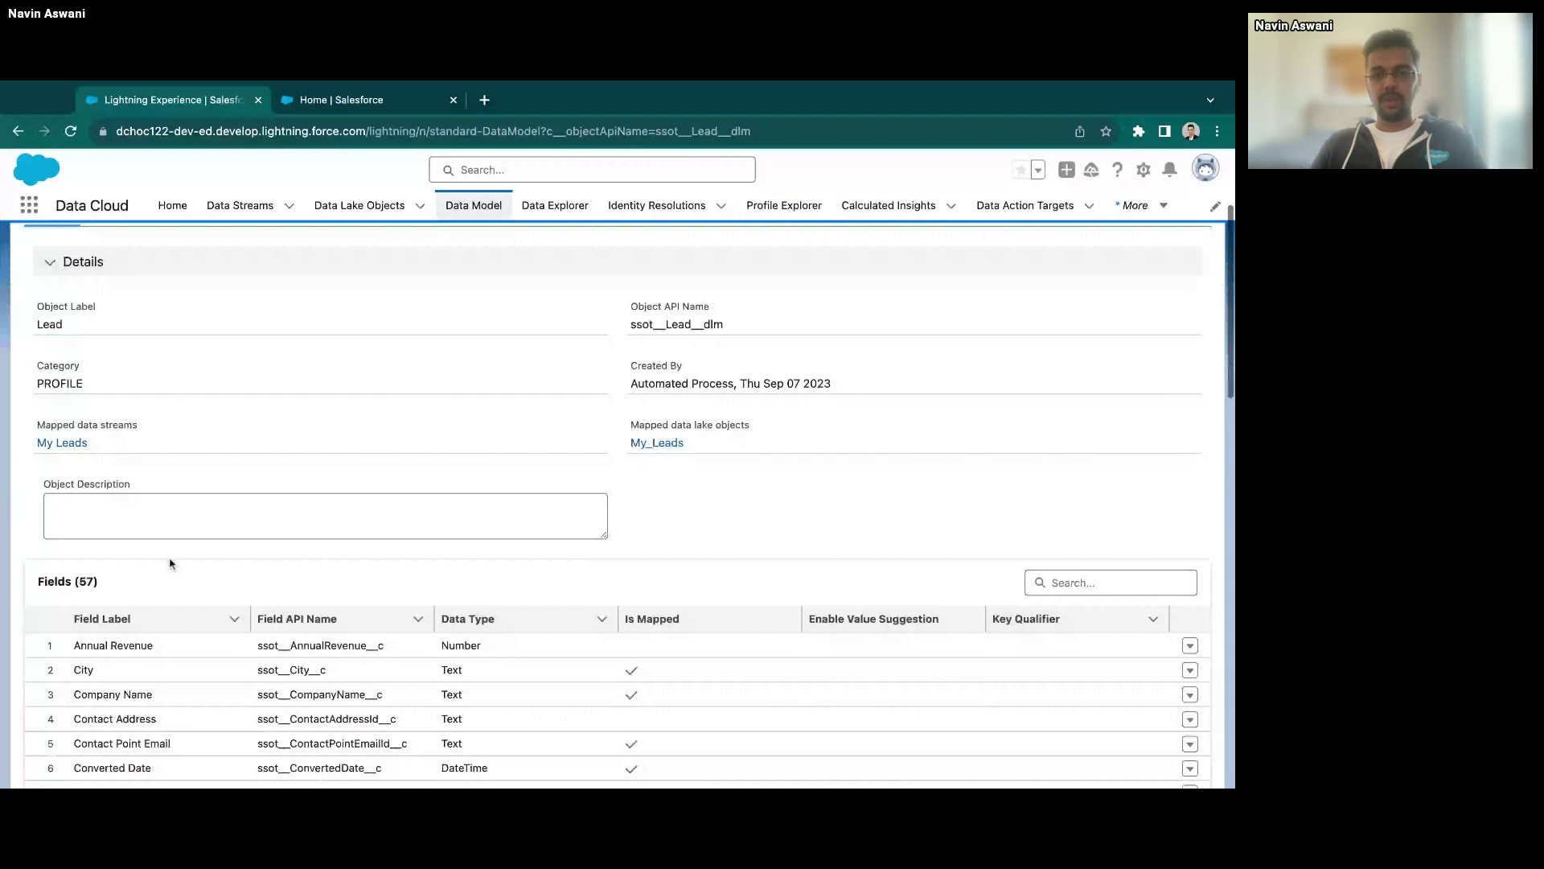
scroll(170, 561, down, 10)
scroll(170, 560, up, 12)
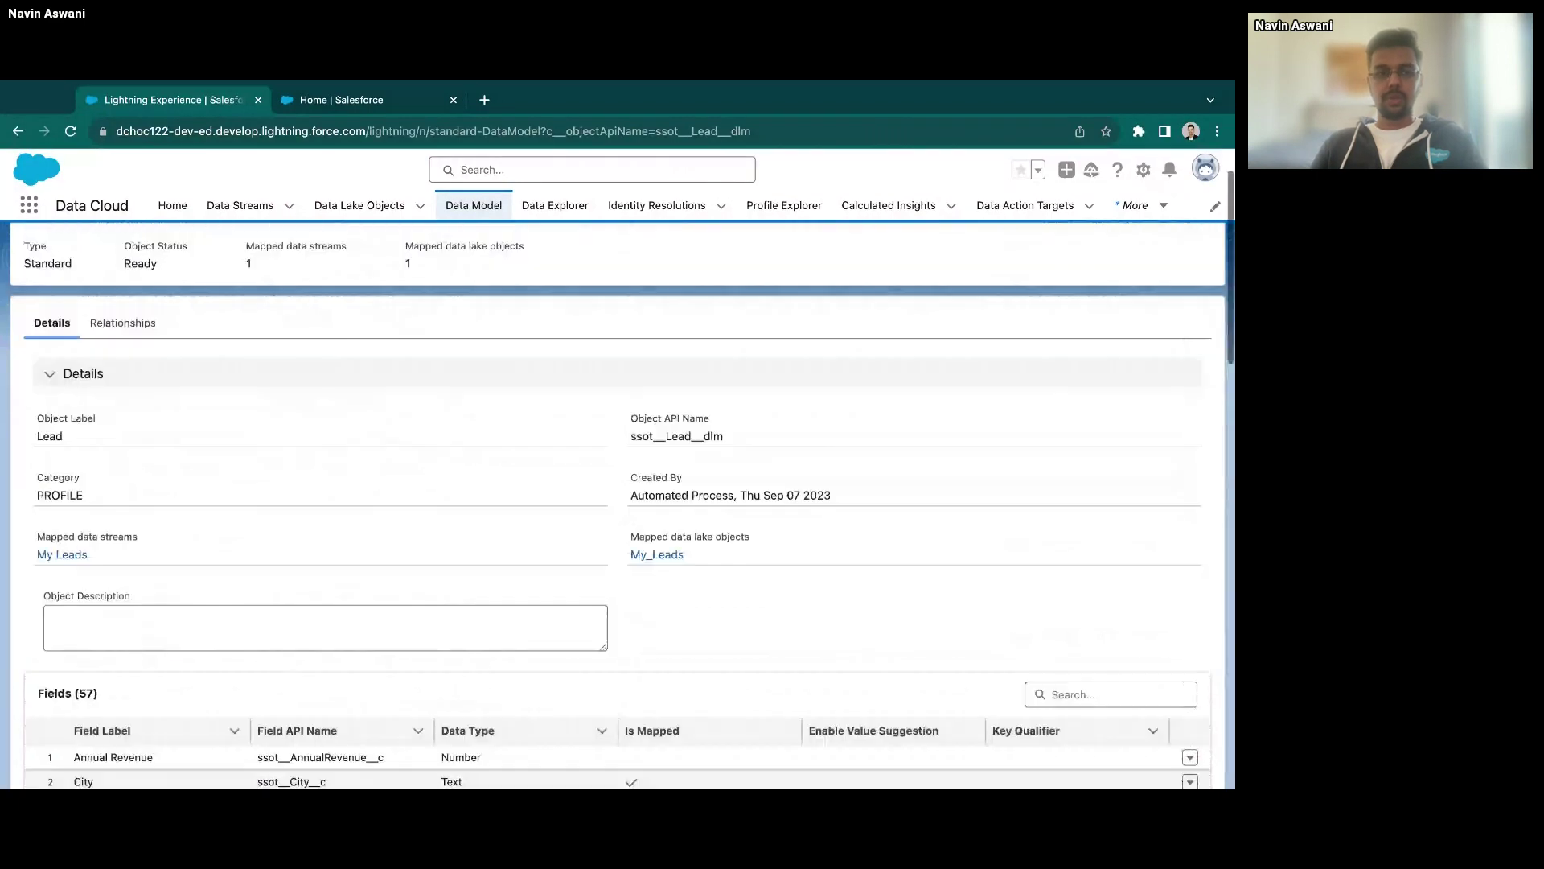
scroll(373, 294, up, 2)
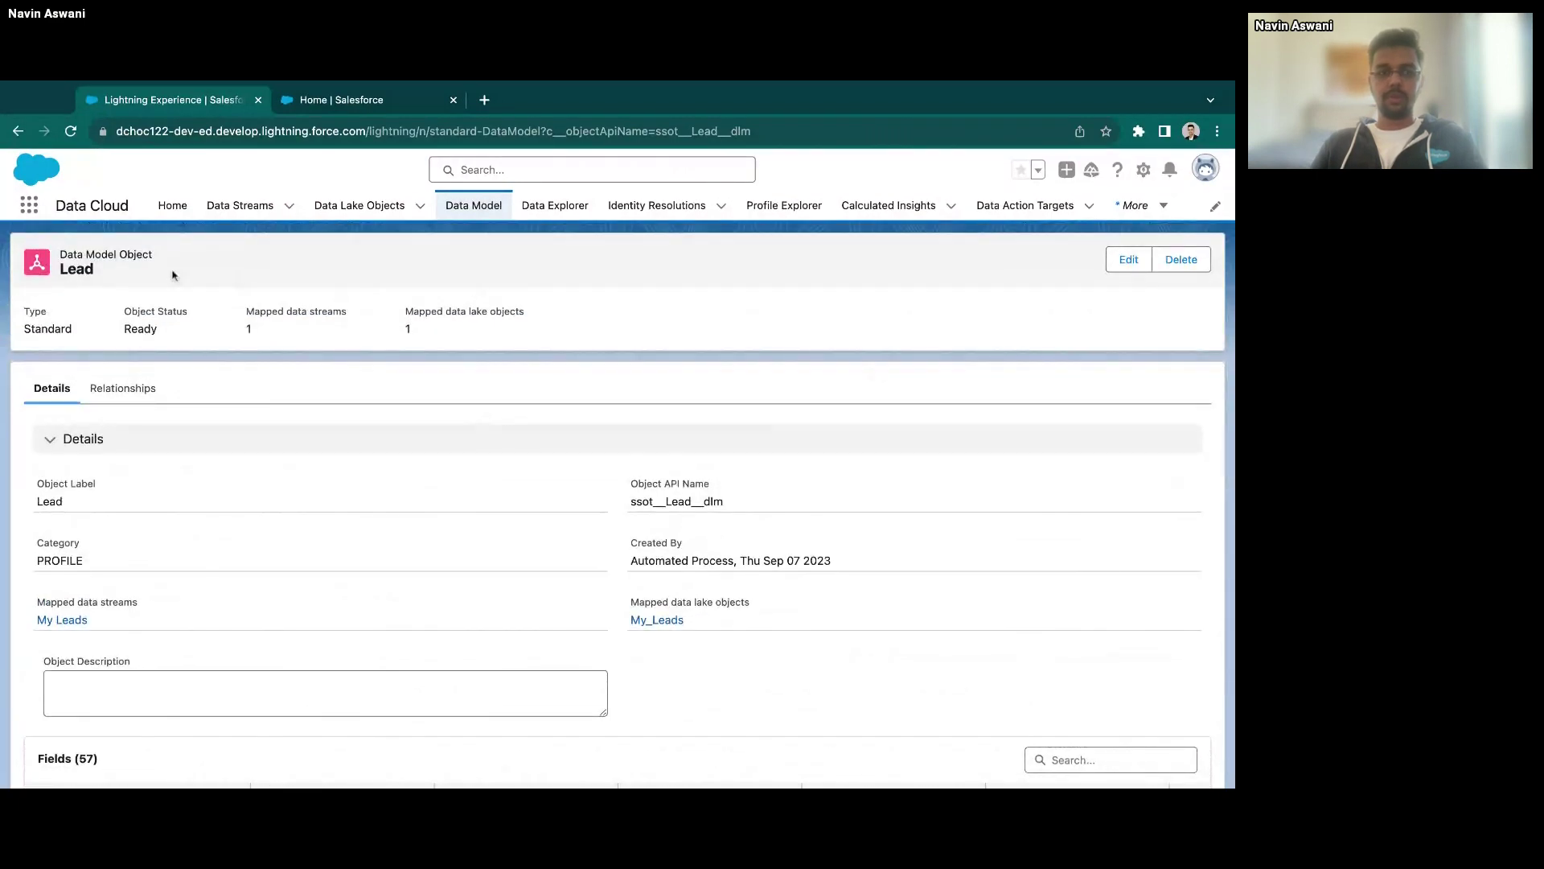
- Add a Text field labelled Is UAE Based to the Lead data model object and save the object
click(1126, 260)
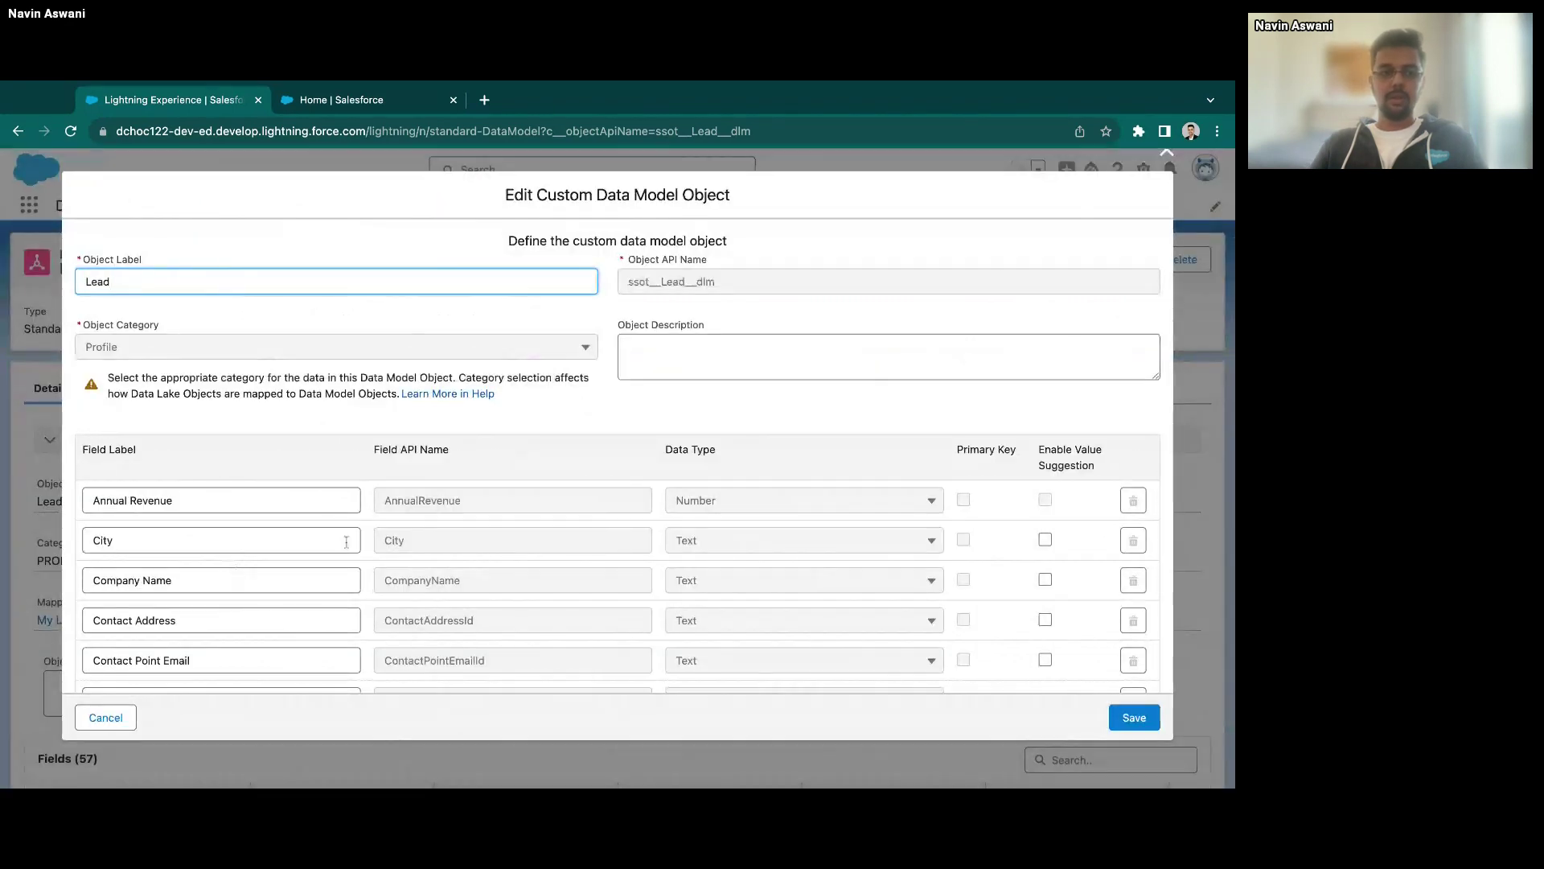
scroll(347, 547, down, 5)
scroll(348, 547, down, 15)
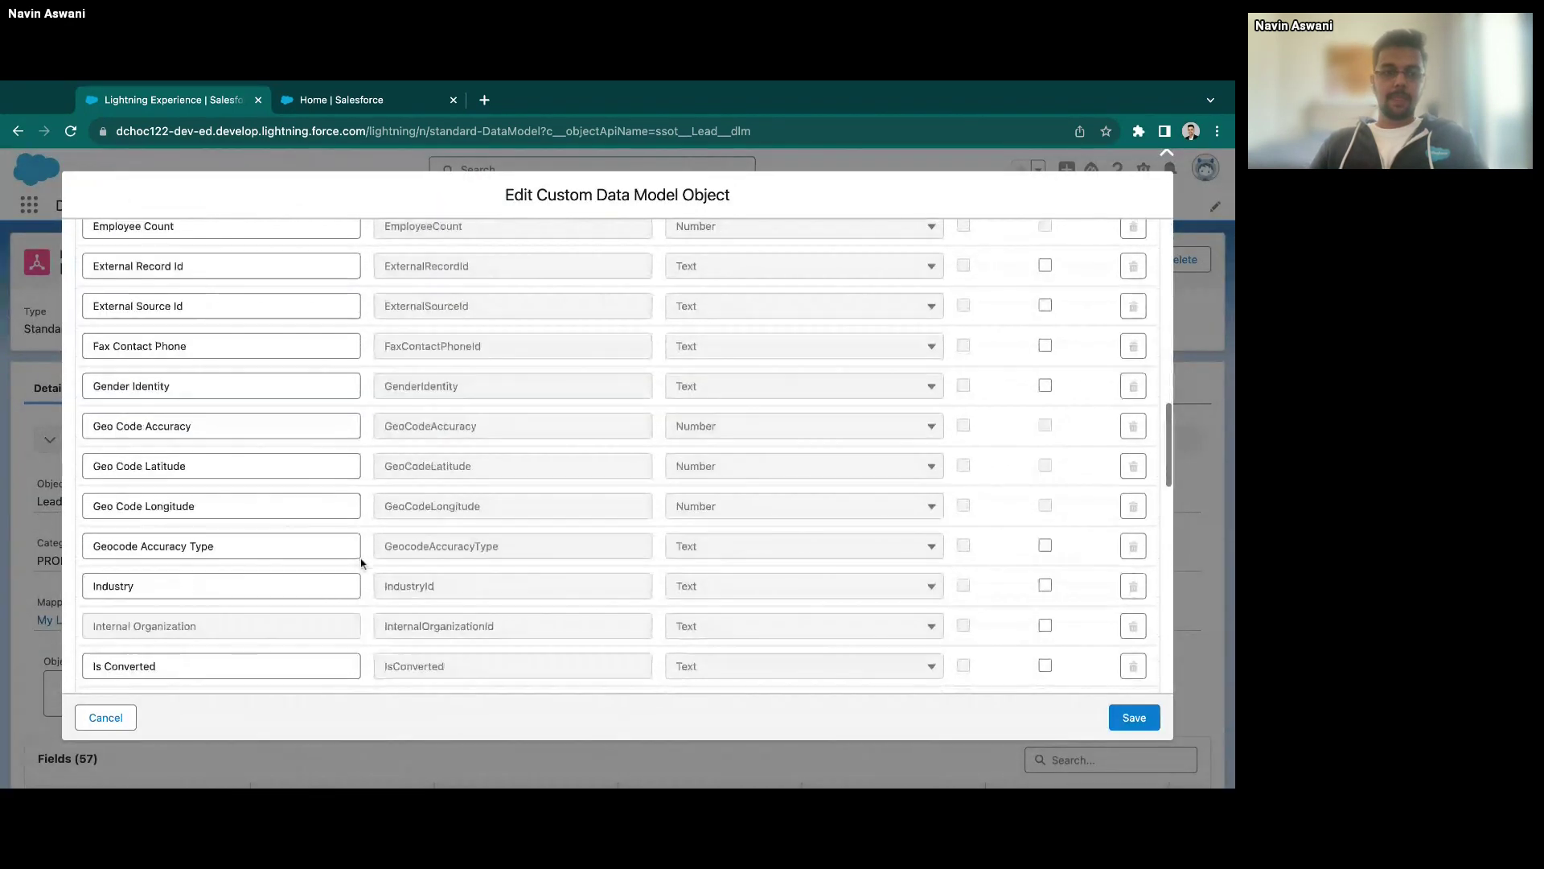
scroll(361, 564, down, 10)
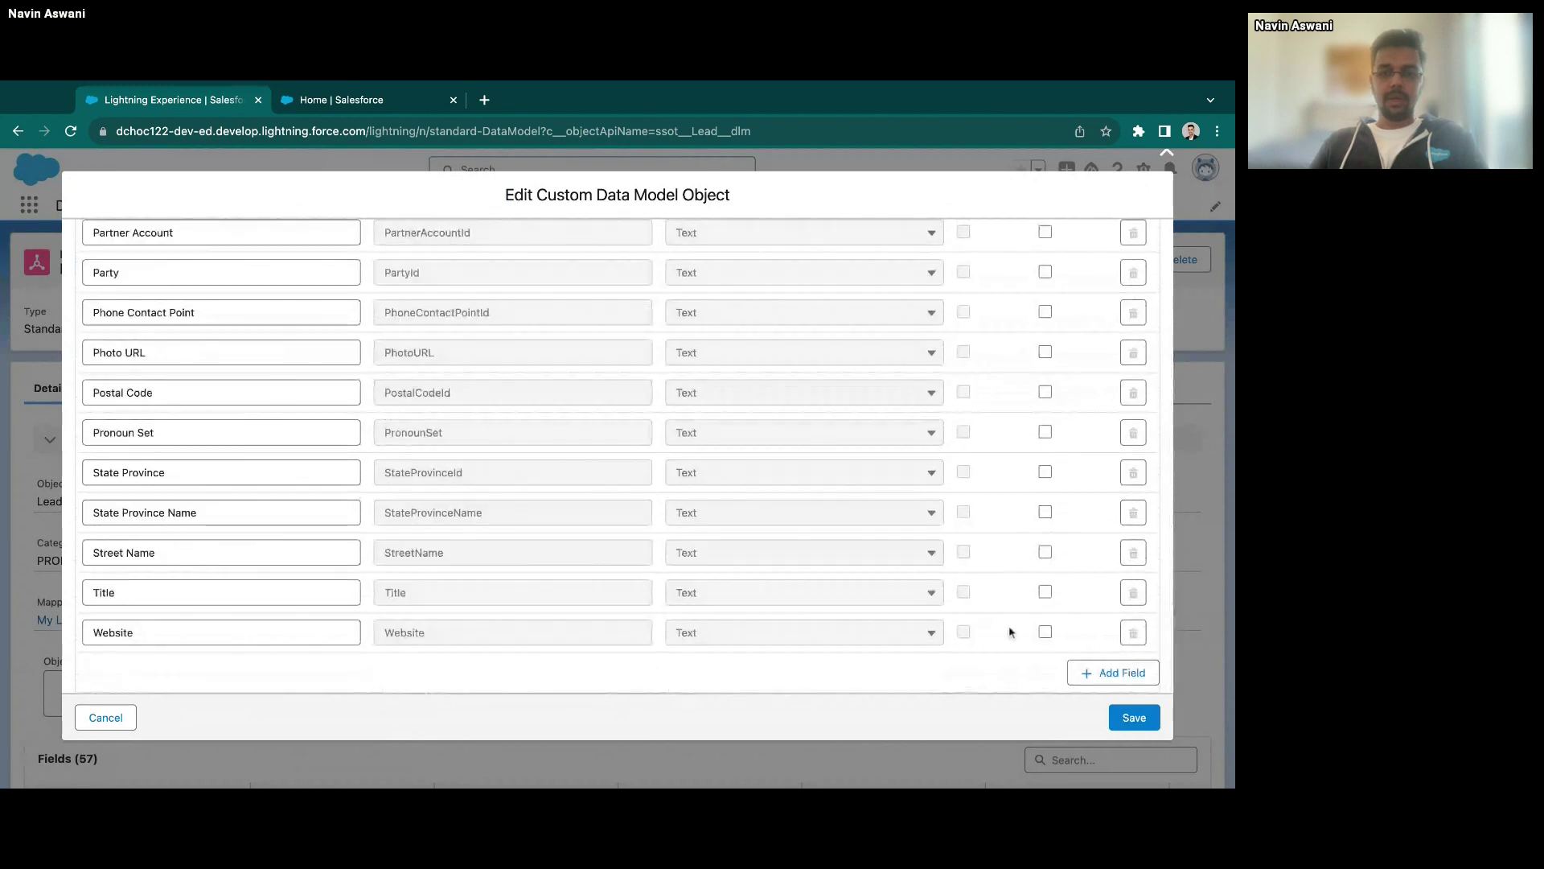
click(1101, 676)
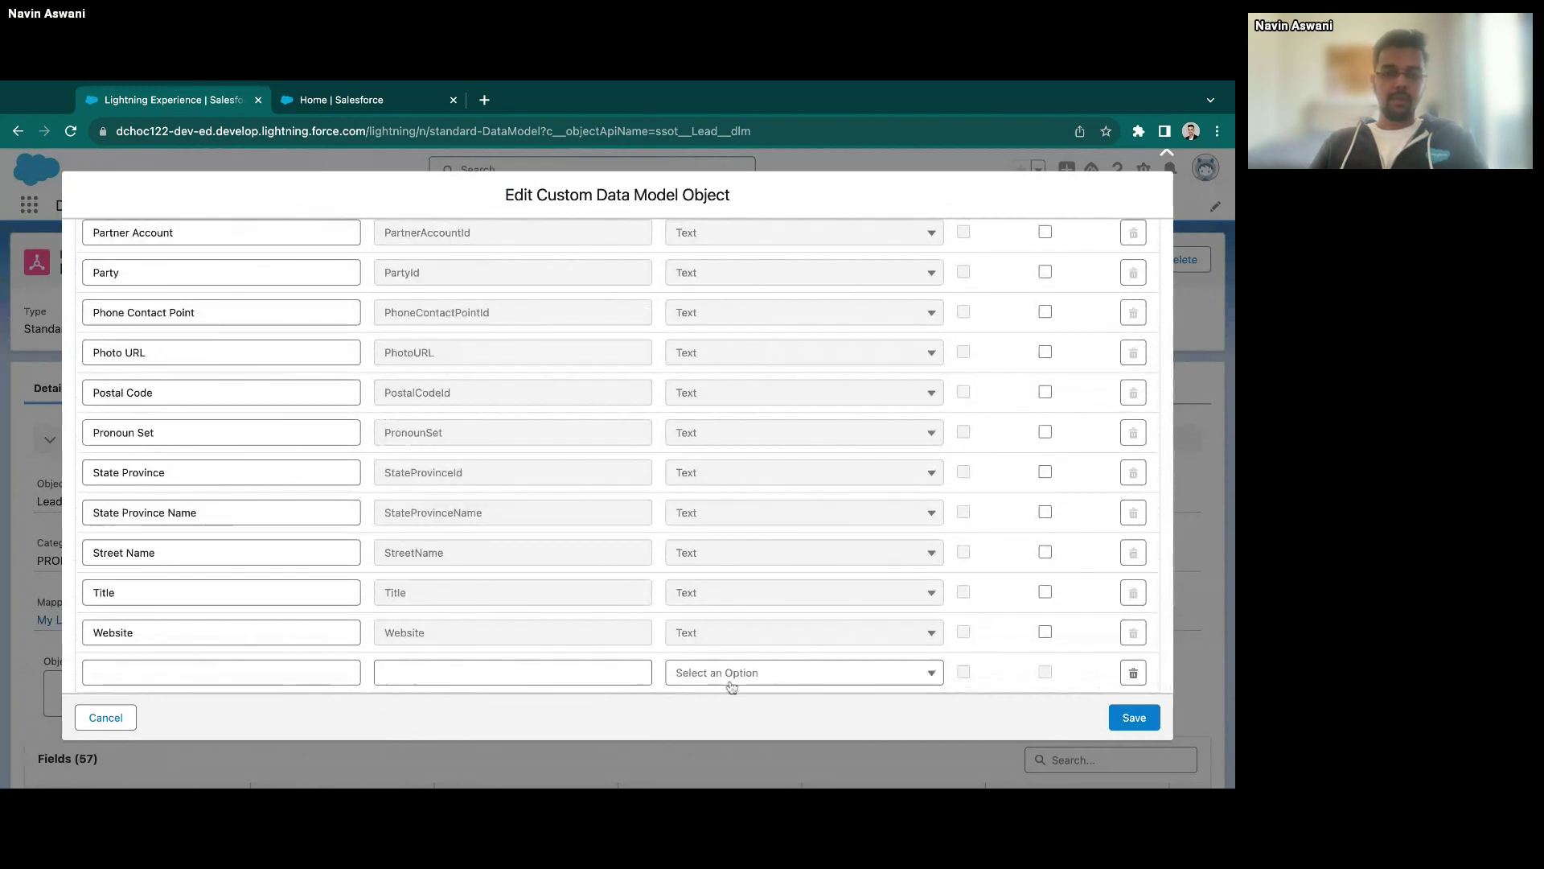
click(276, 665)
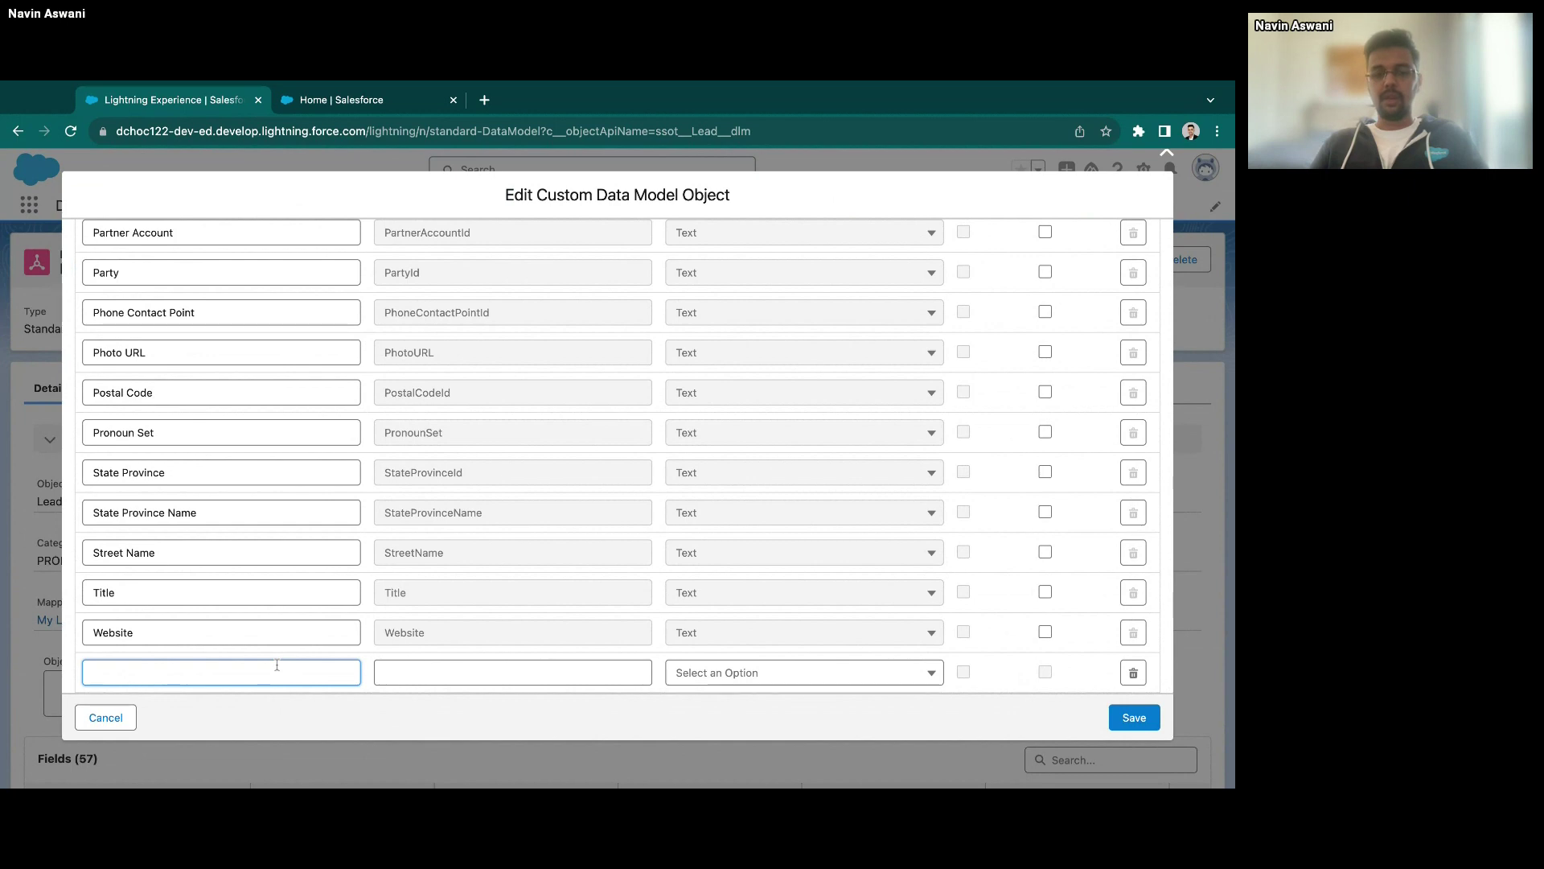
text(Is UAE Based)
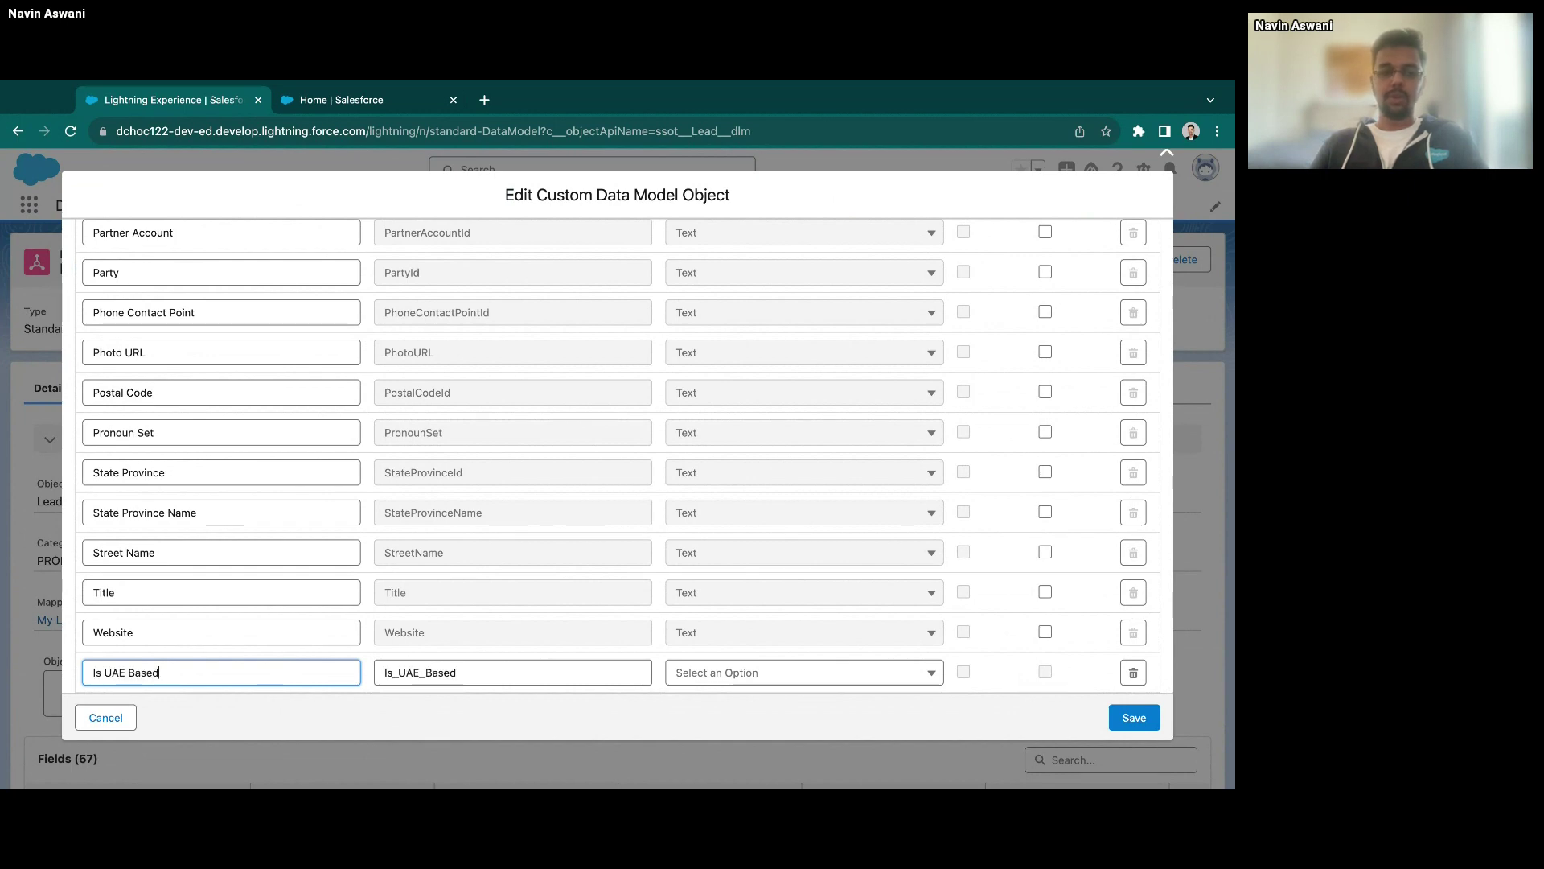
click(773, 673)
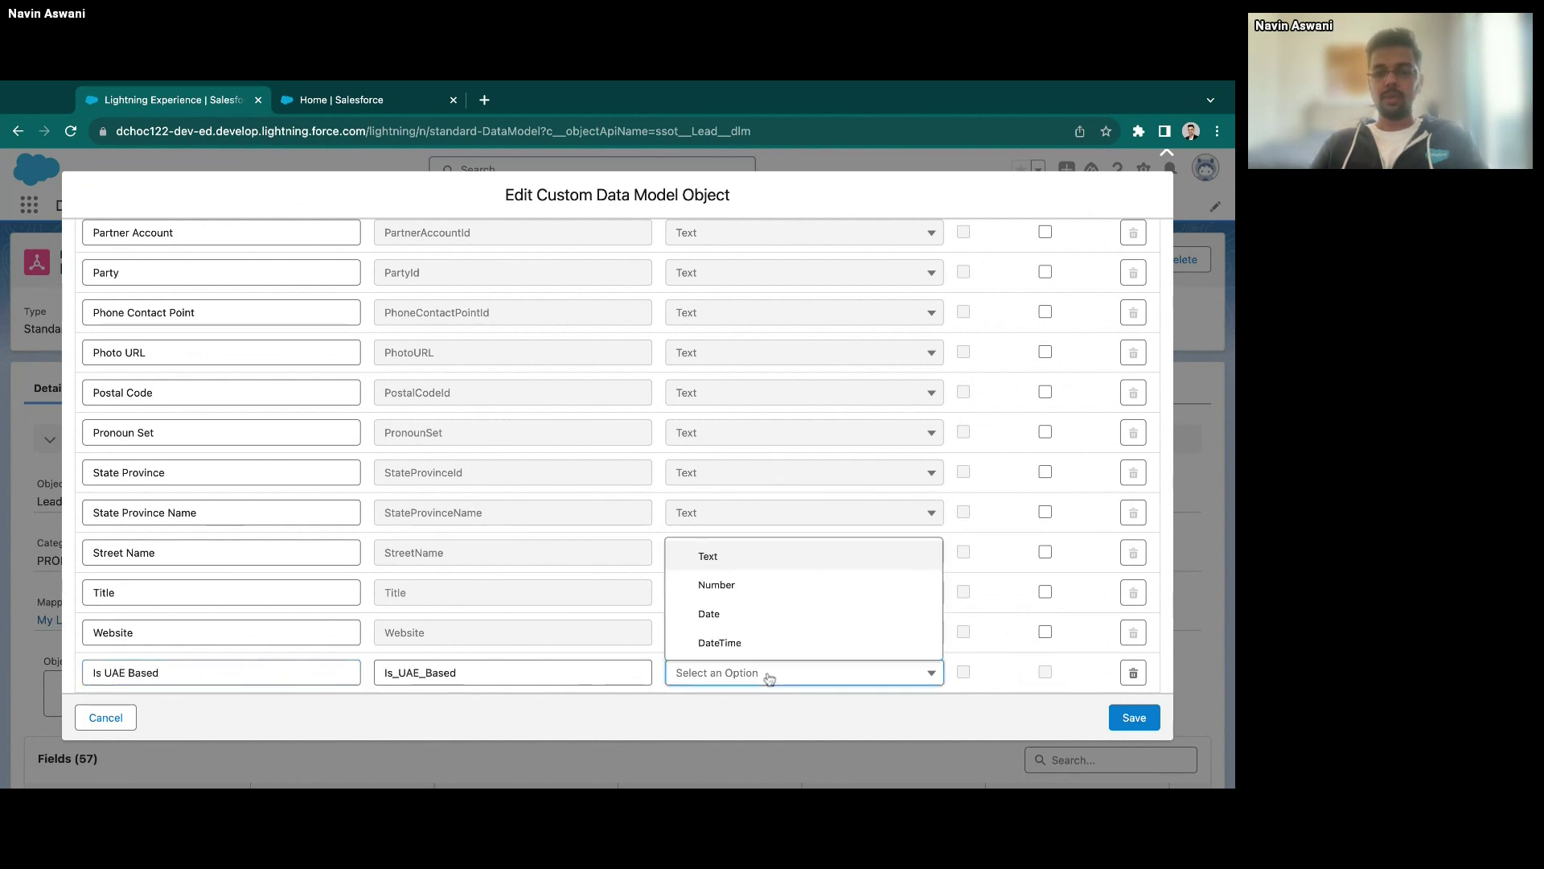
click(736, 561)
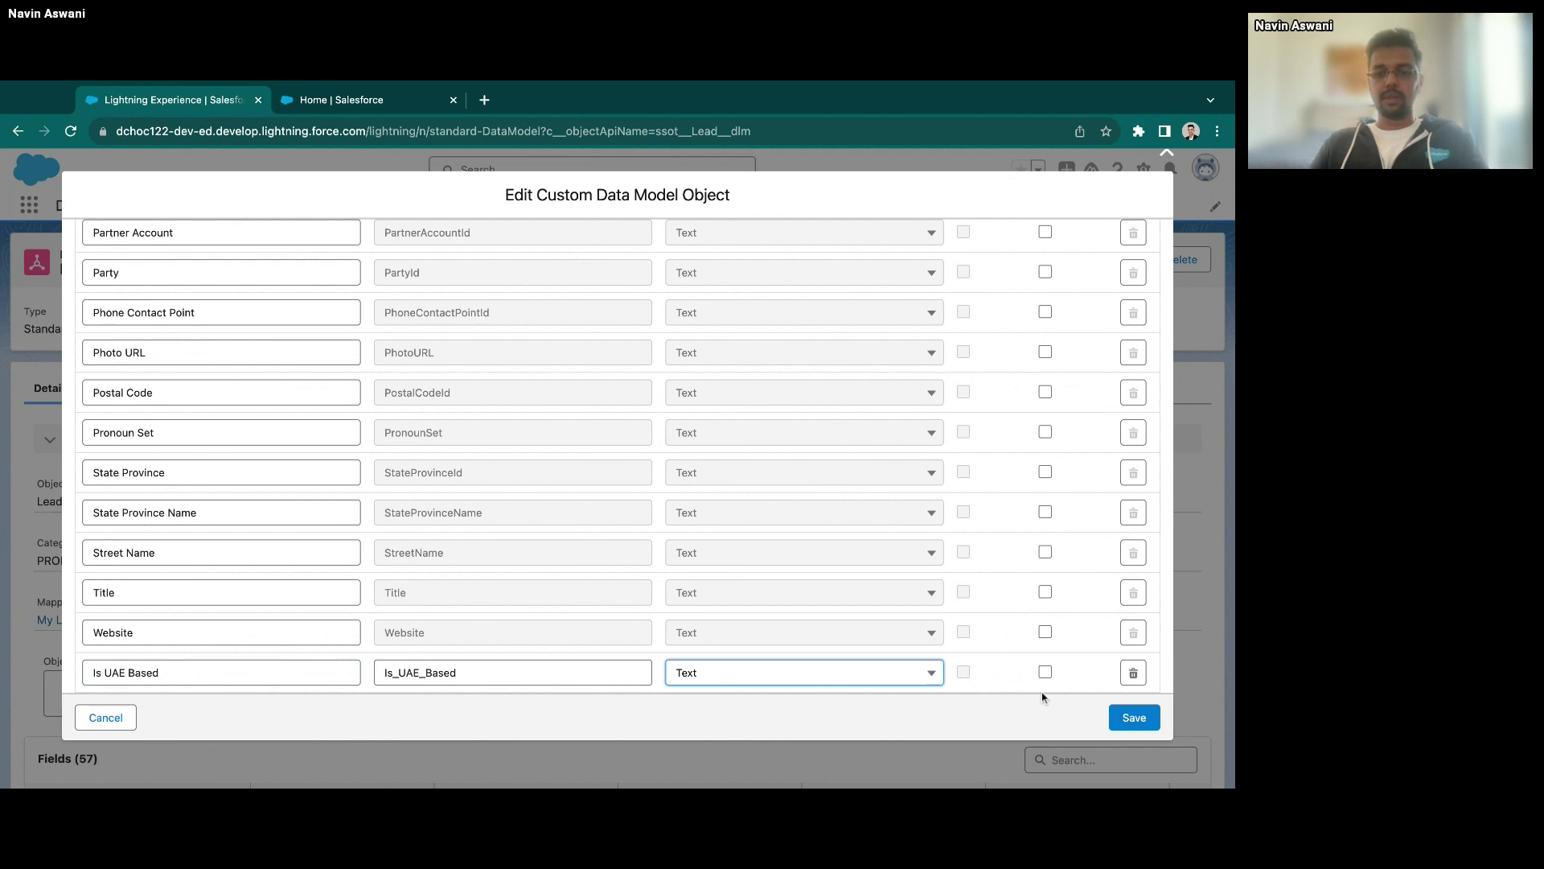
click(1139, 726)
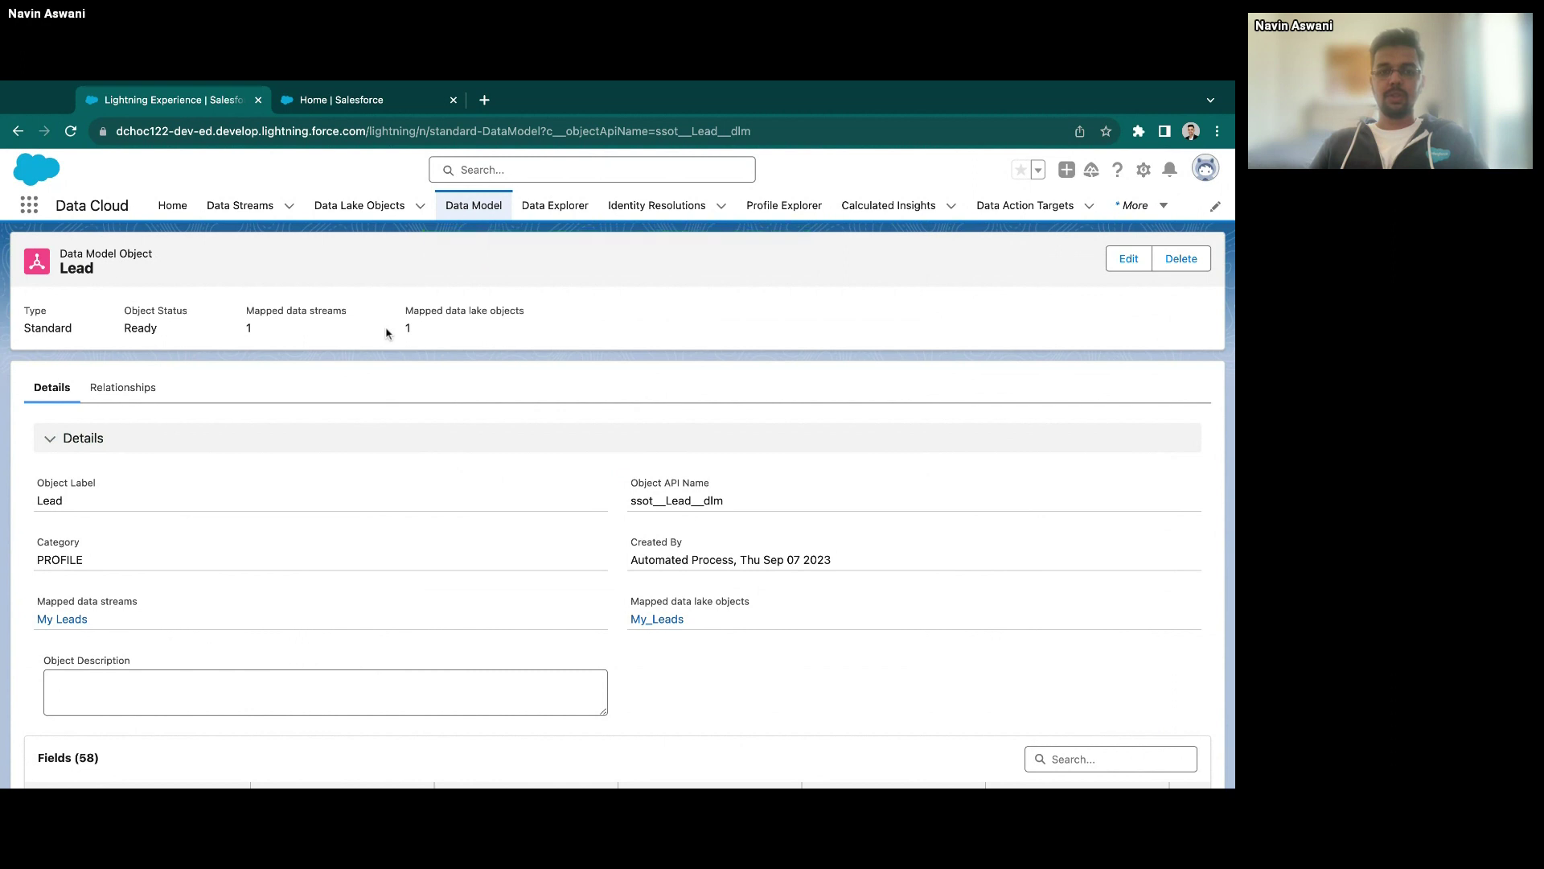
- Open the My_Leads data lake object and locate the Is UAE Based field in its field list
click(366, 209)
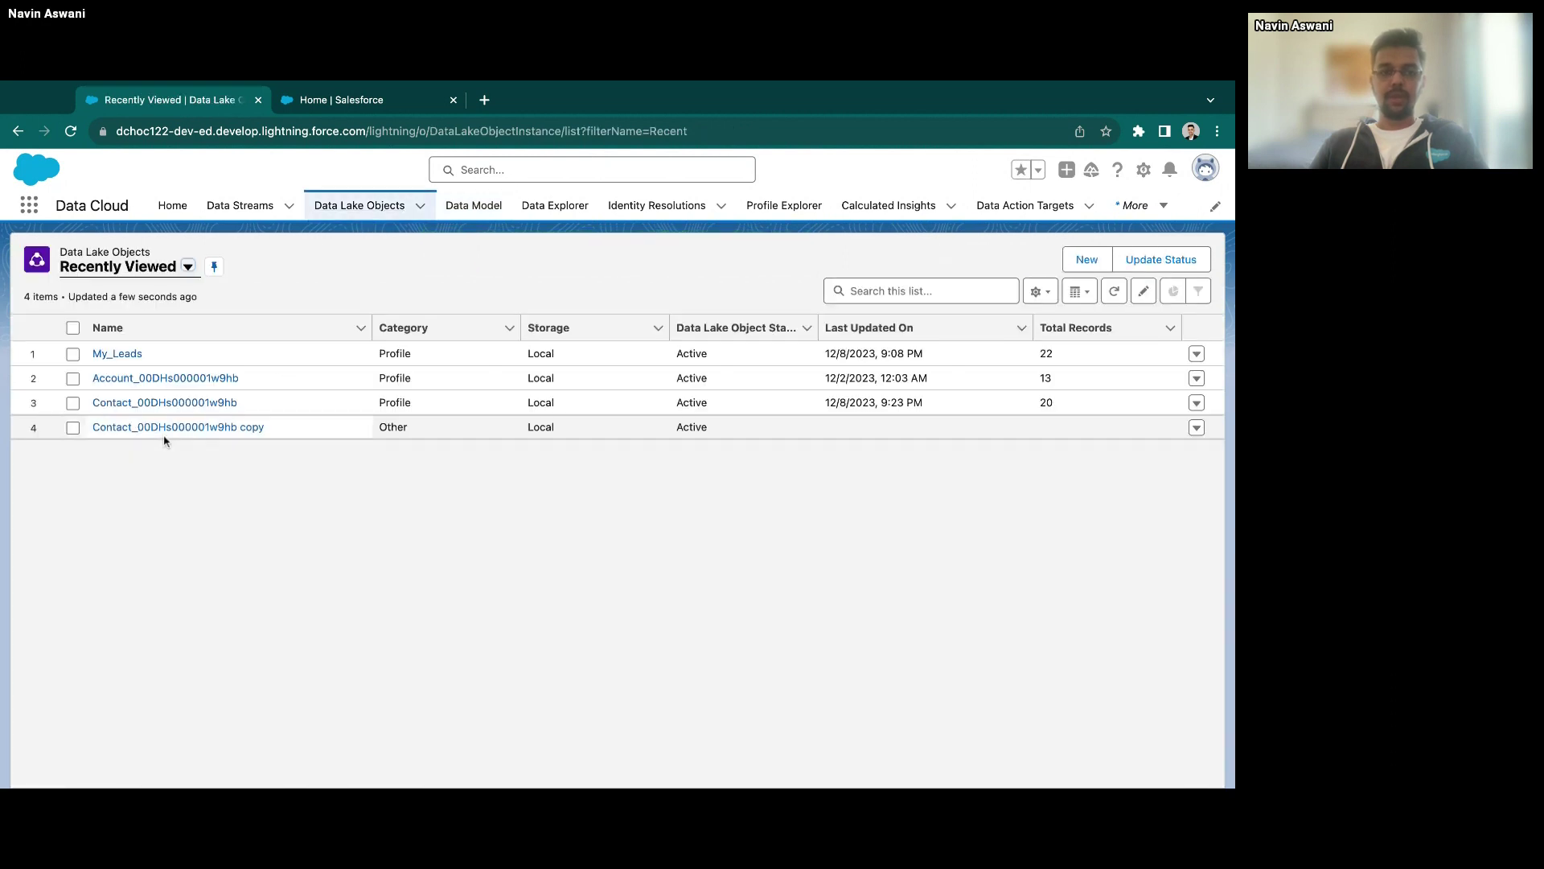
click(121, 355)
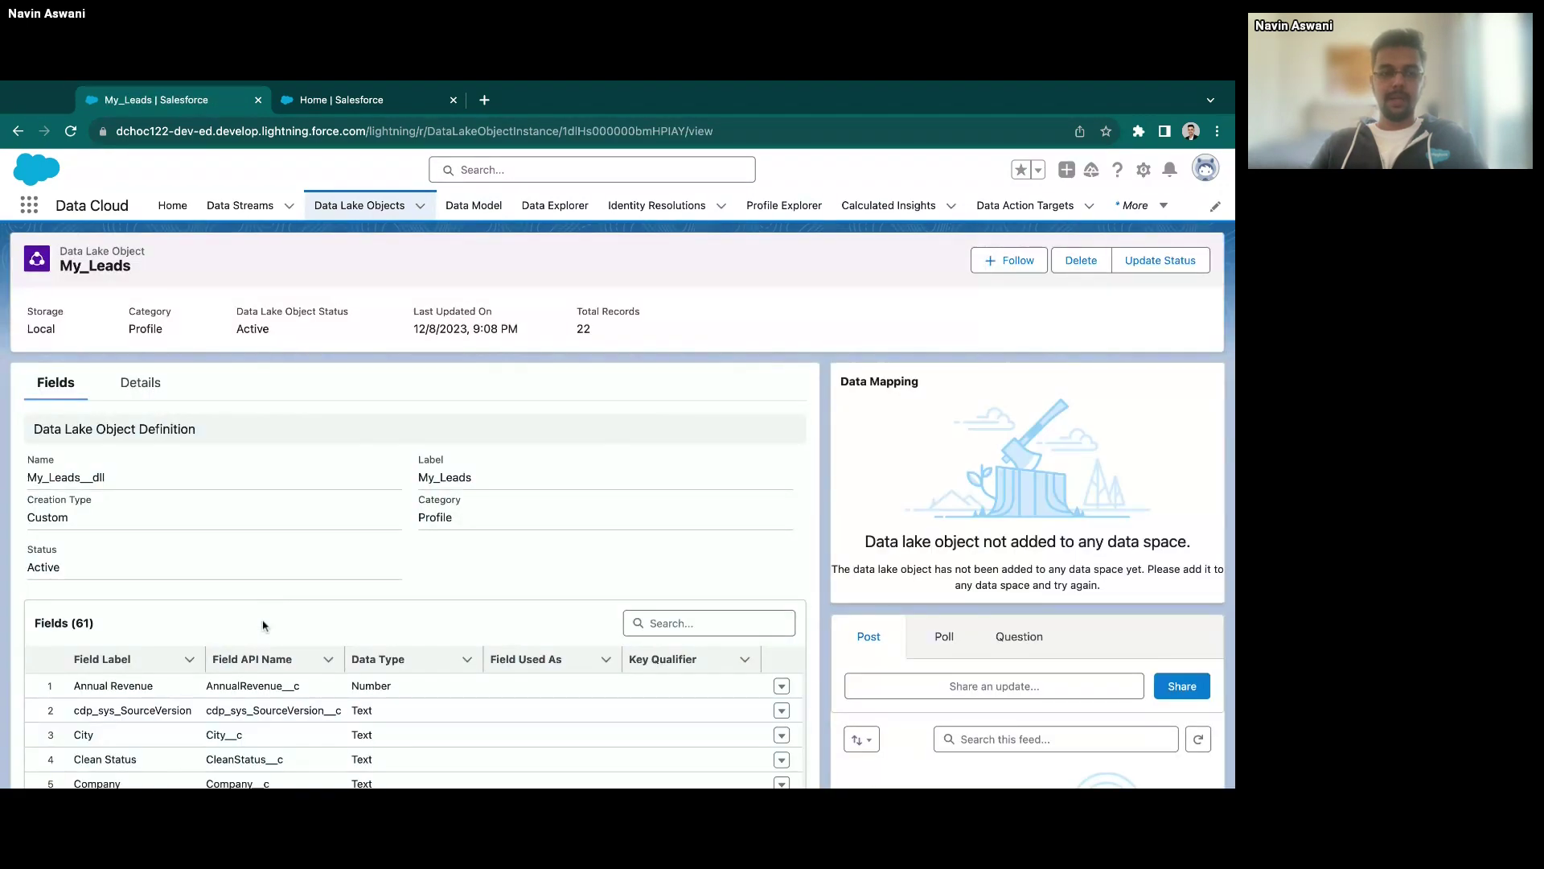
scroll(263, 625, down, 5)
scroll(263, 625, down, 3)
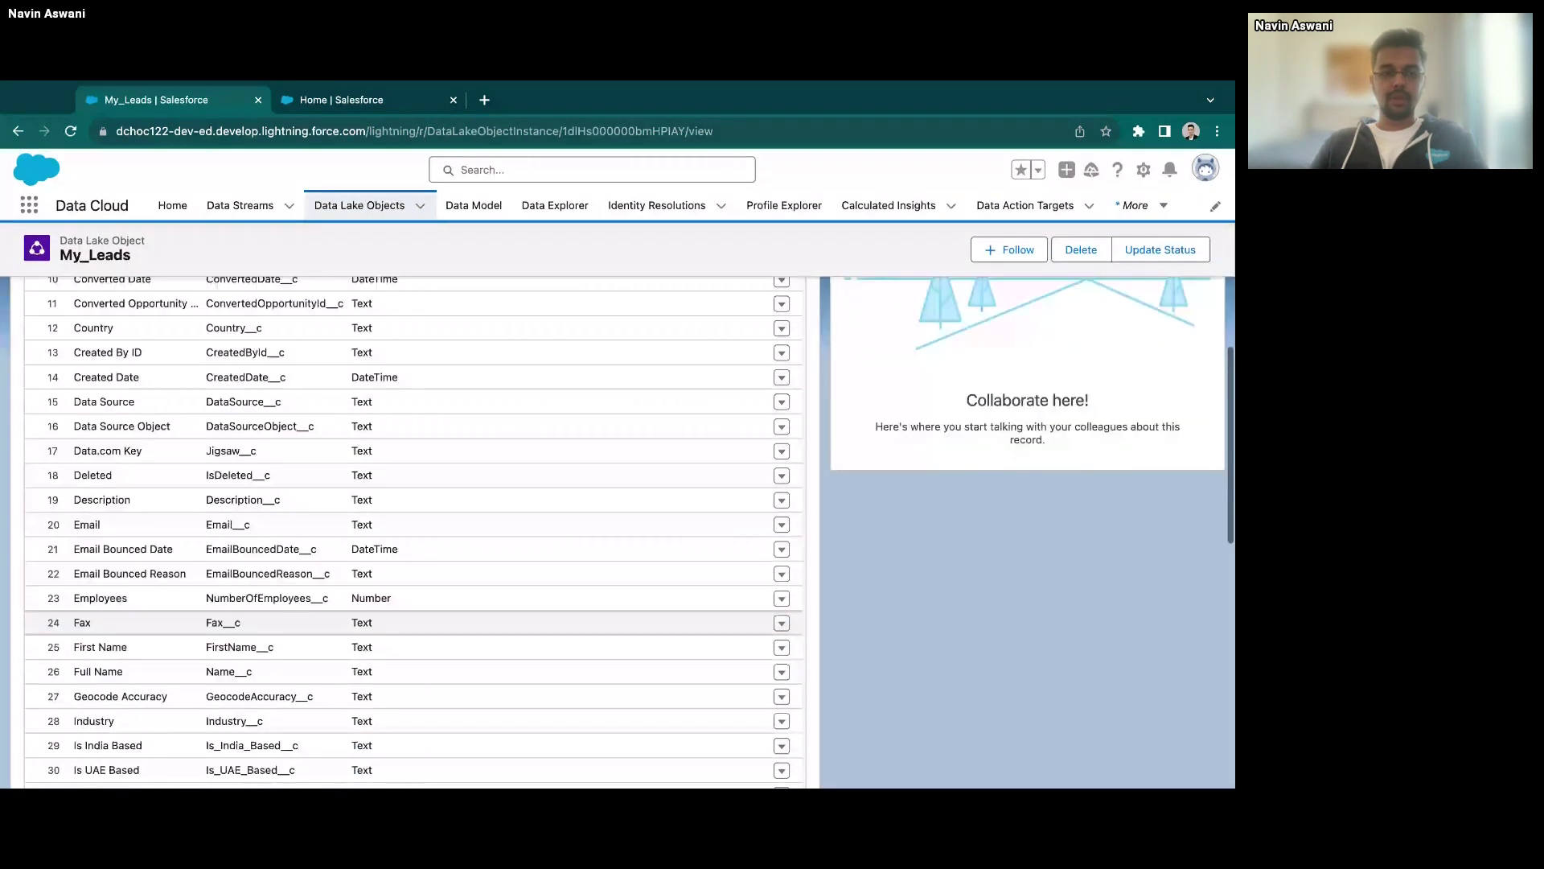
scroll(263, 625, down, 5)
scroll(161, 555, up, 1)
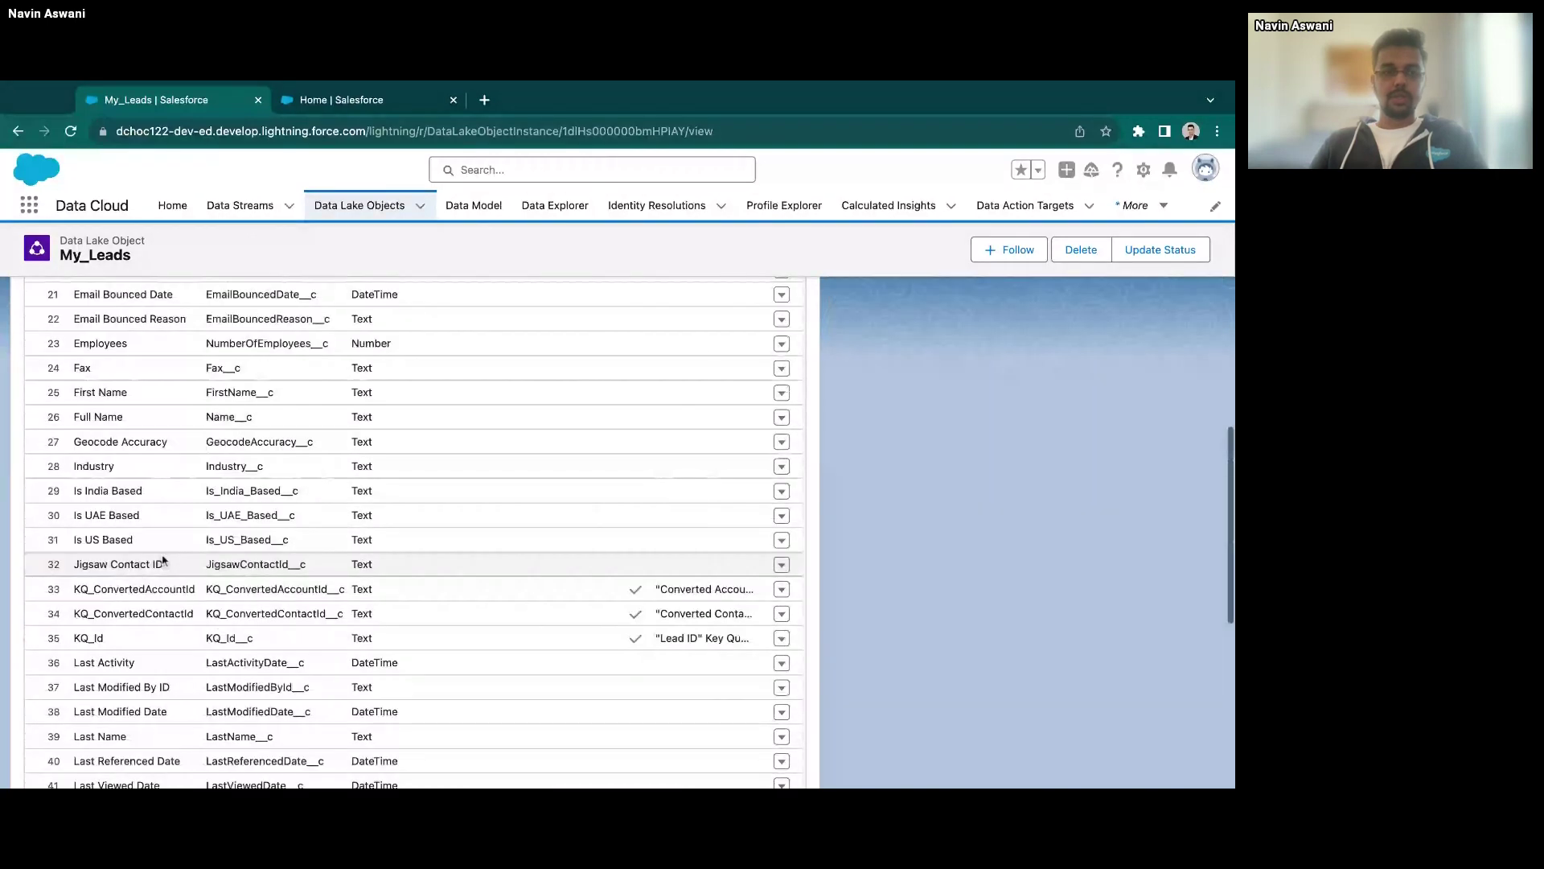
drag(70, 521, 70, 521)
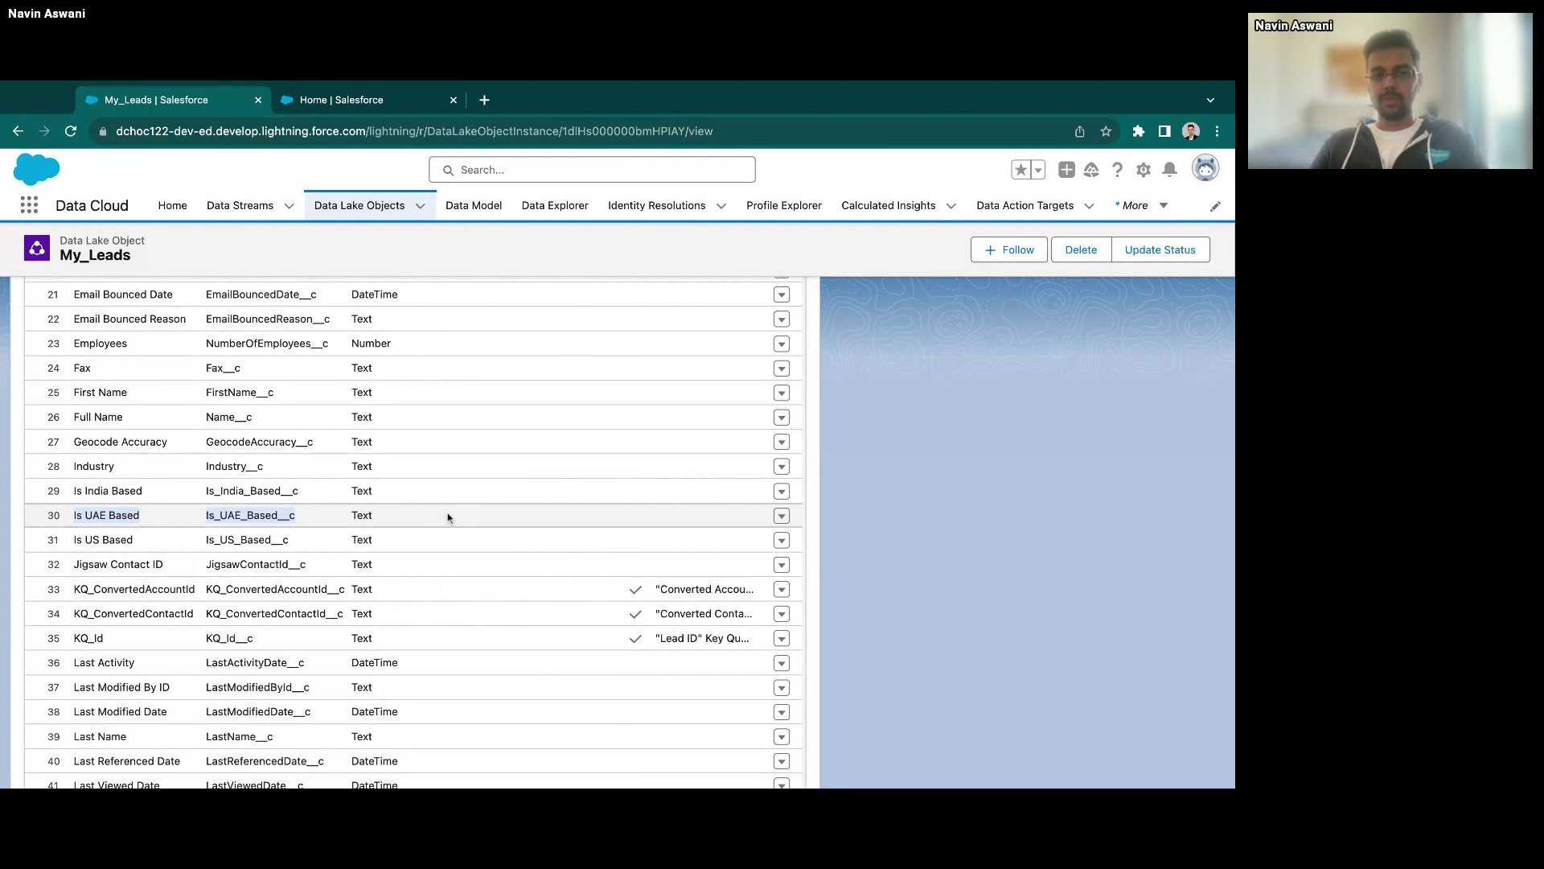
scroll(448, 517, up, 5)
scroll(448, 517, up, 10)
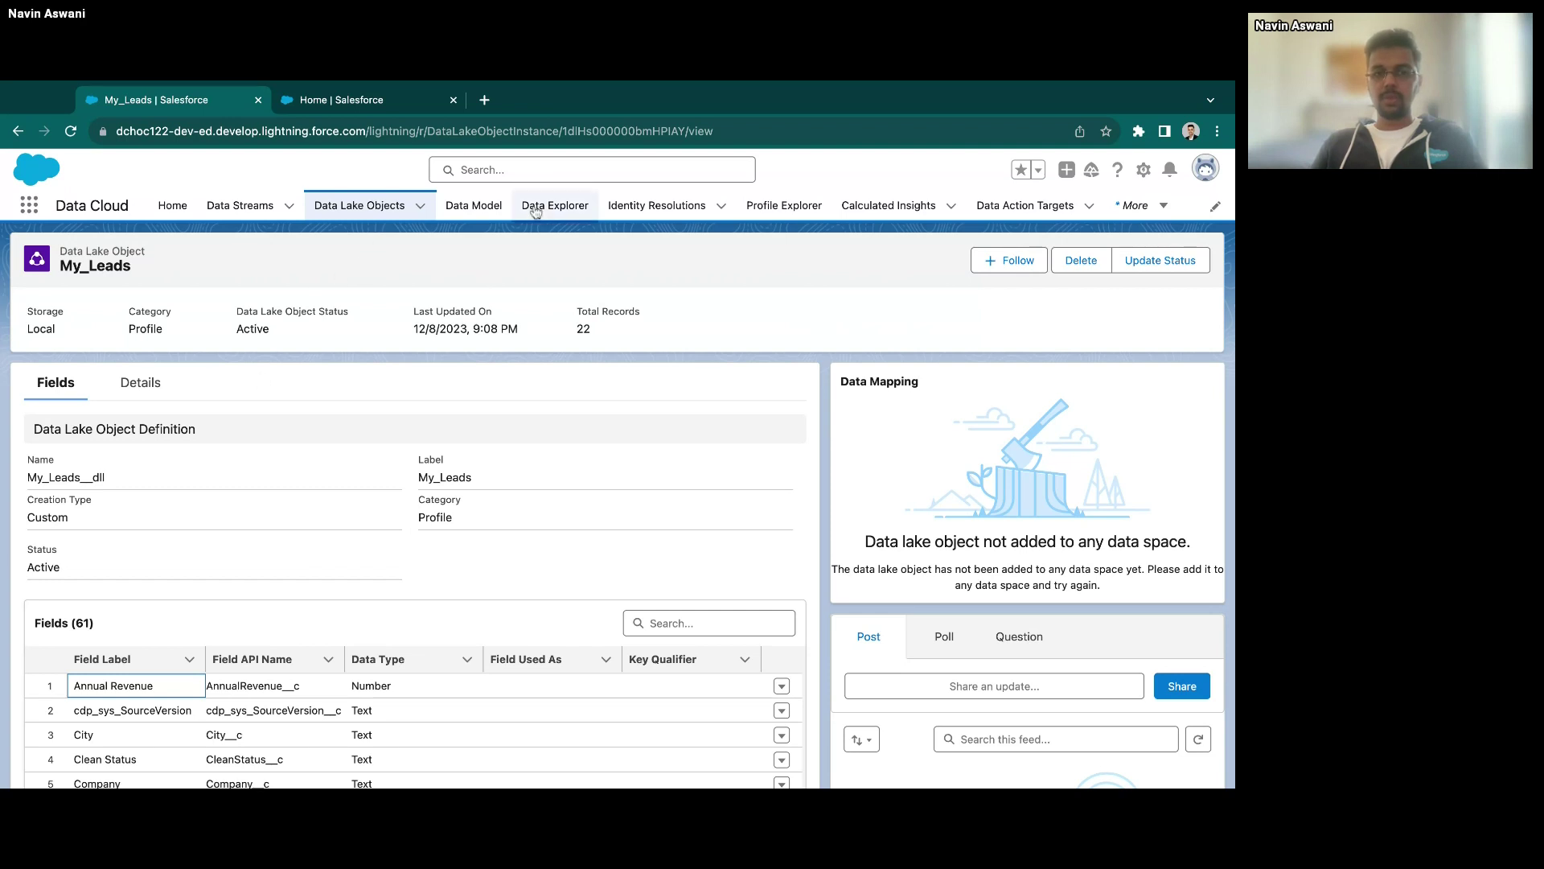
- View the Data Explorer, Identity Resolutions, Calculated Insights and Data Action Targets pages, ending on the Home overview
click(563, 207)
click(649, 216)
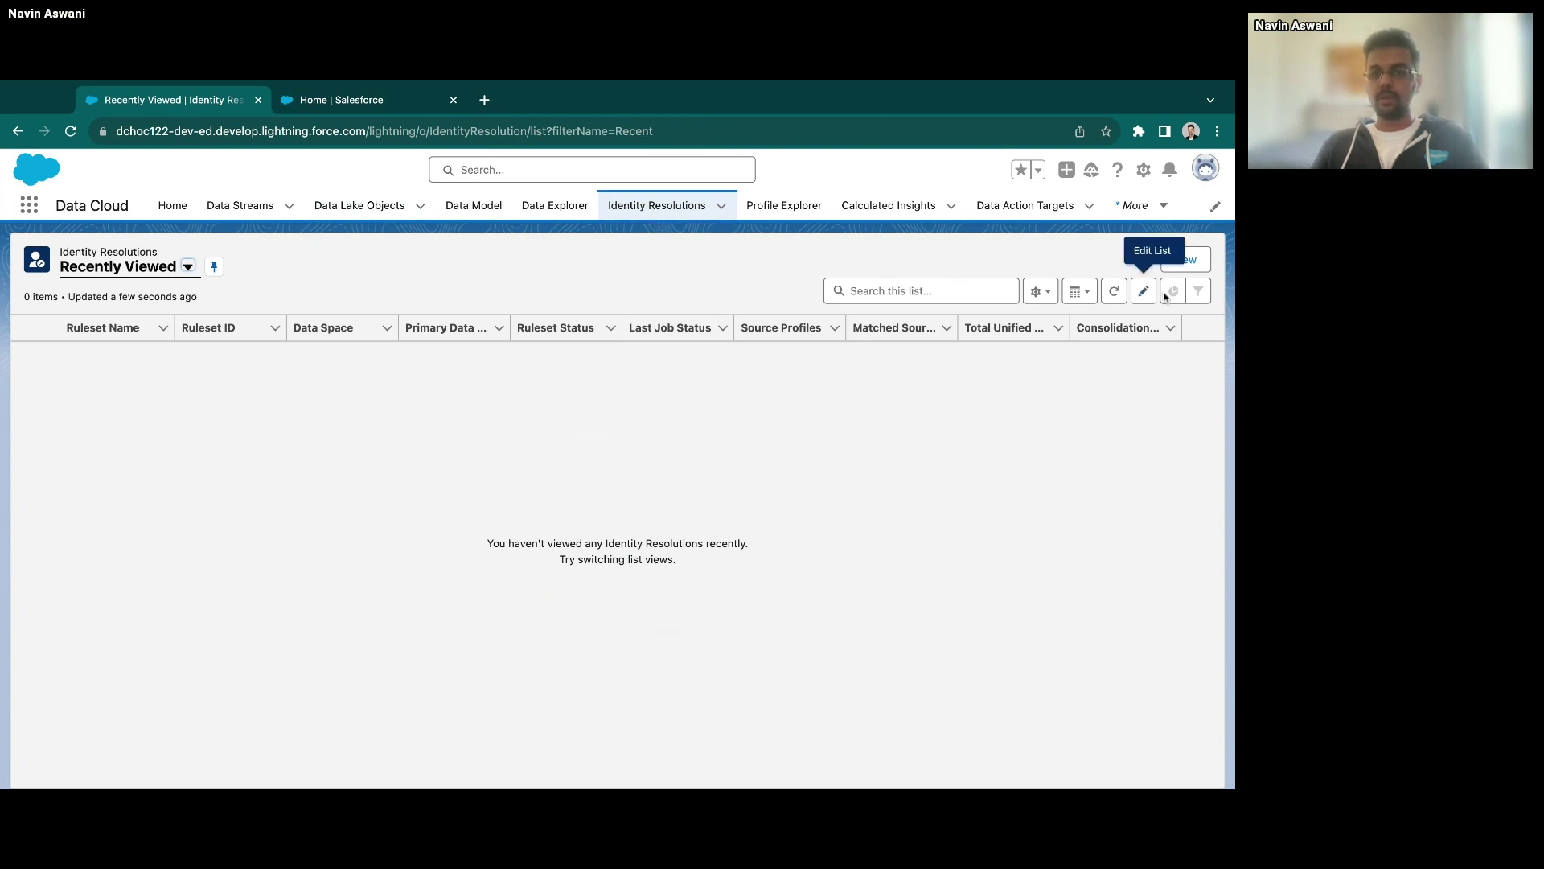
click(869, 204)
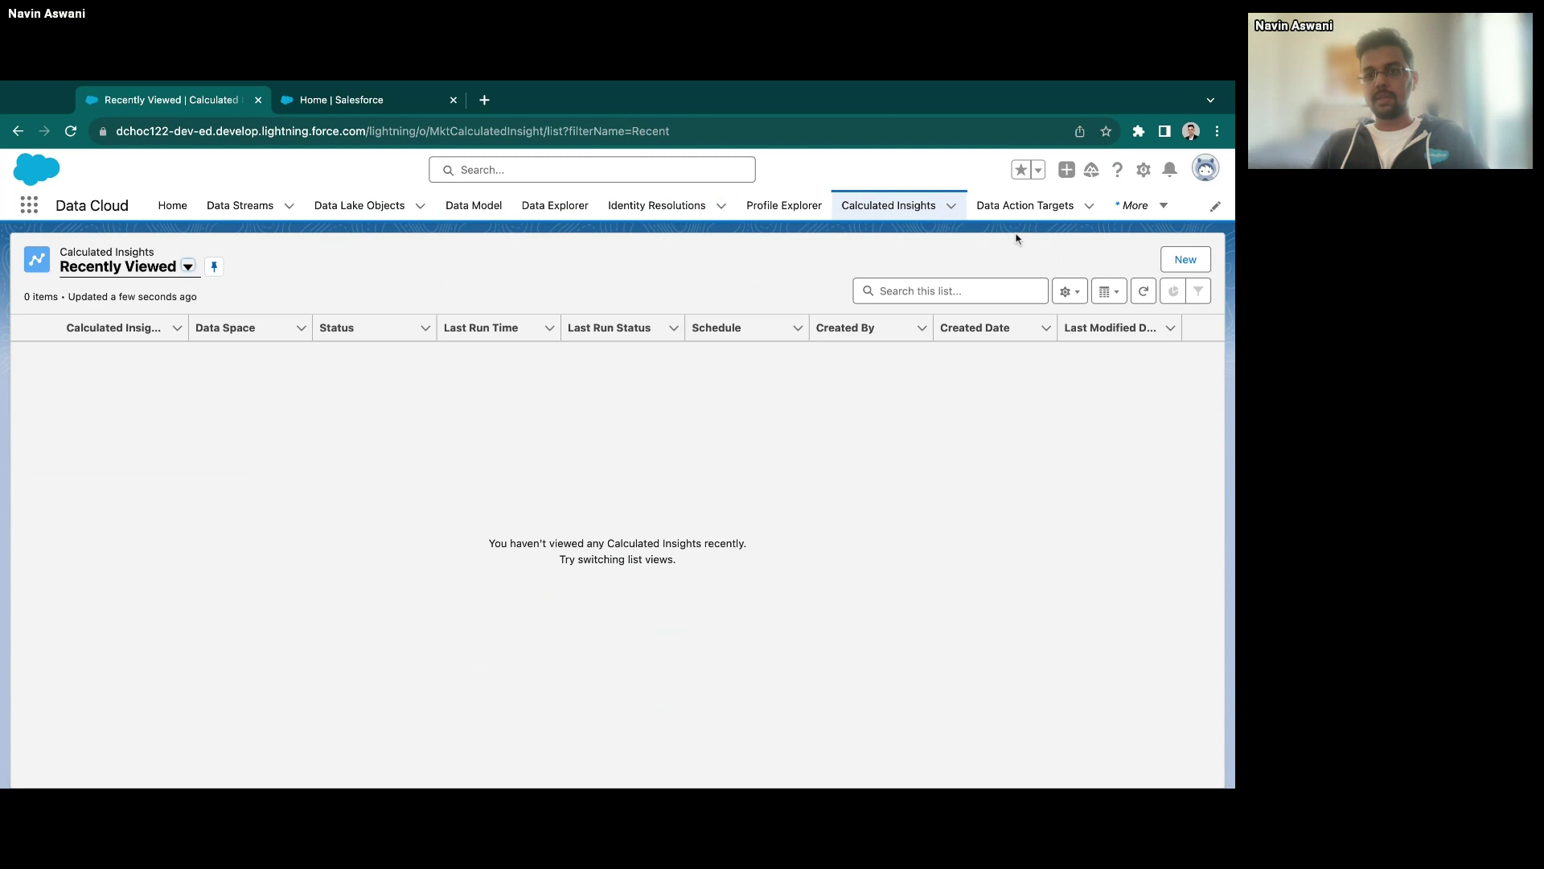
click(1024, 209)
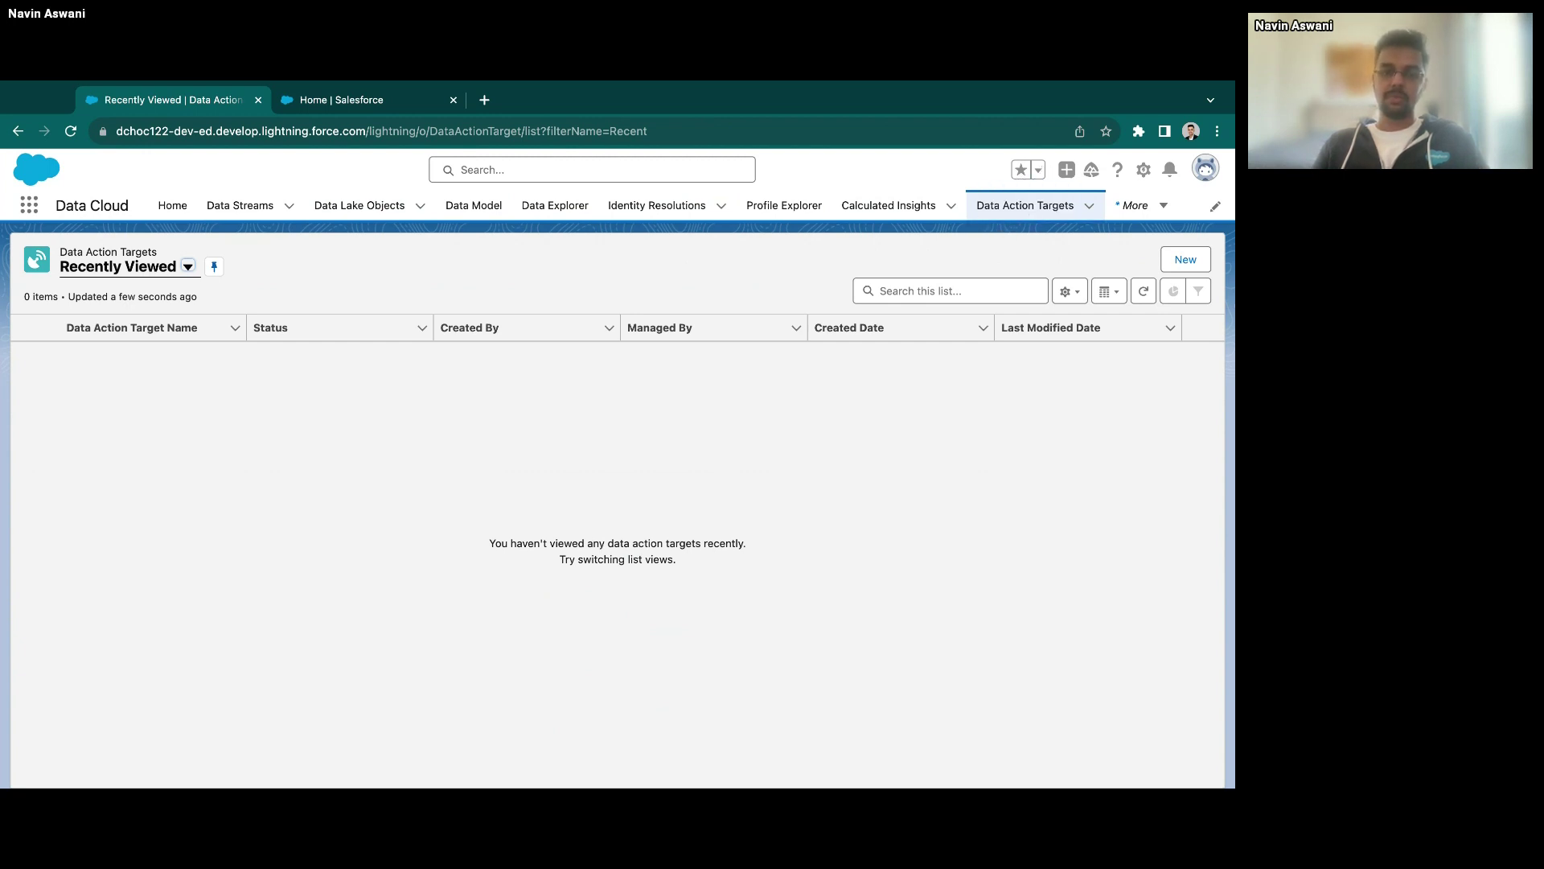
click(172, 207)
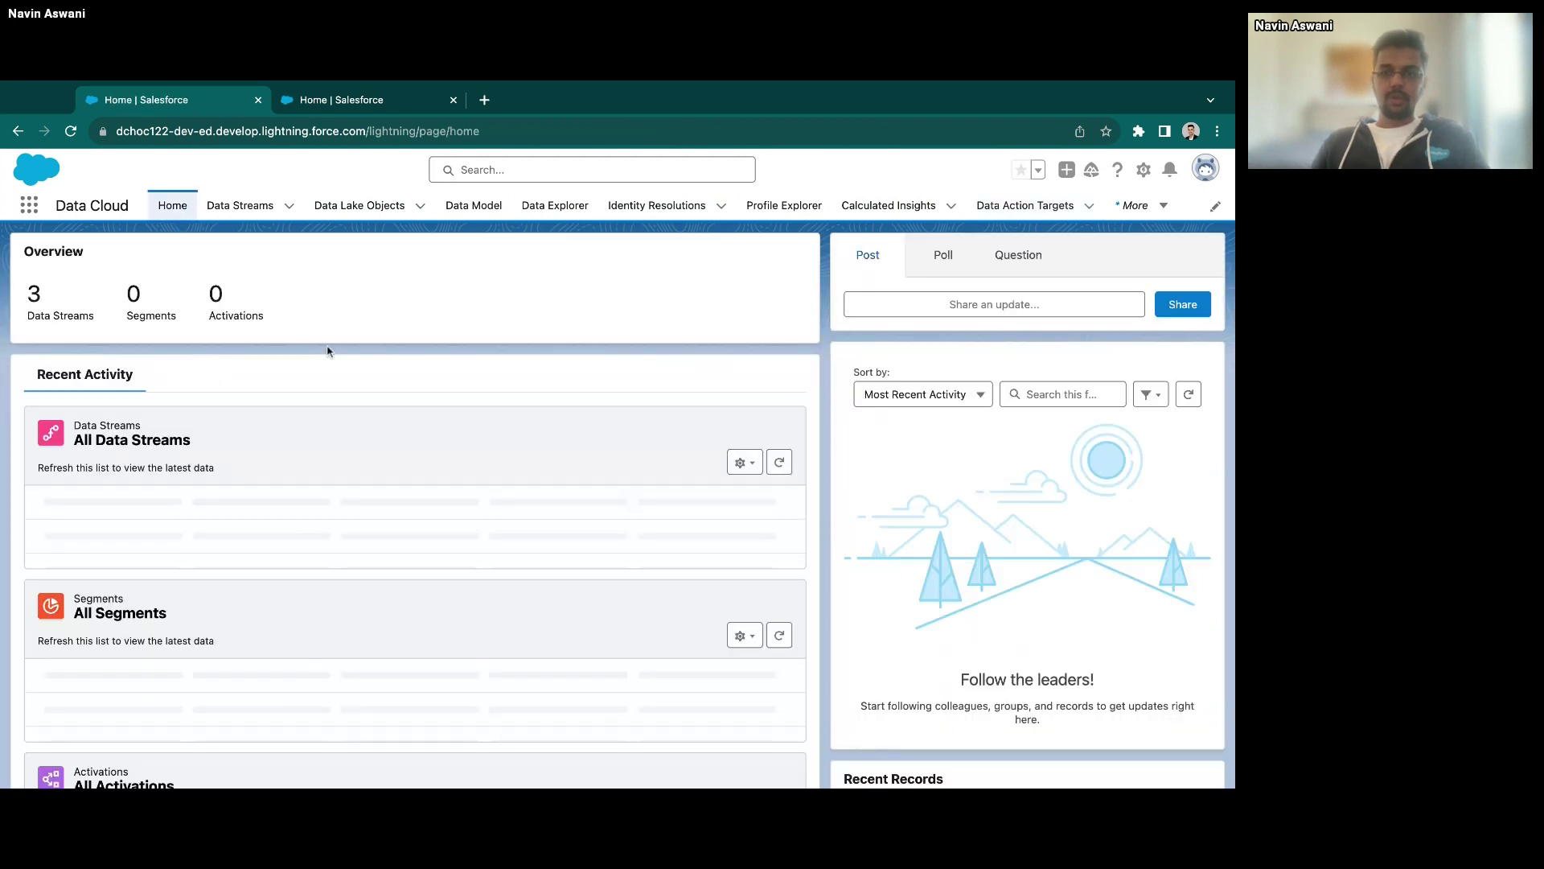